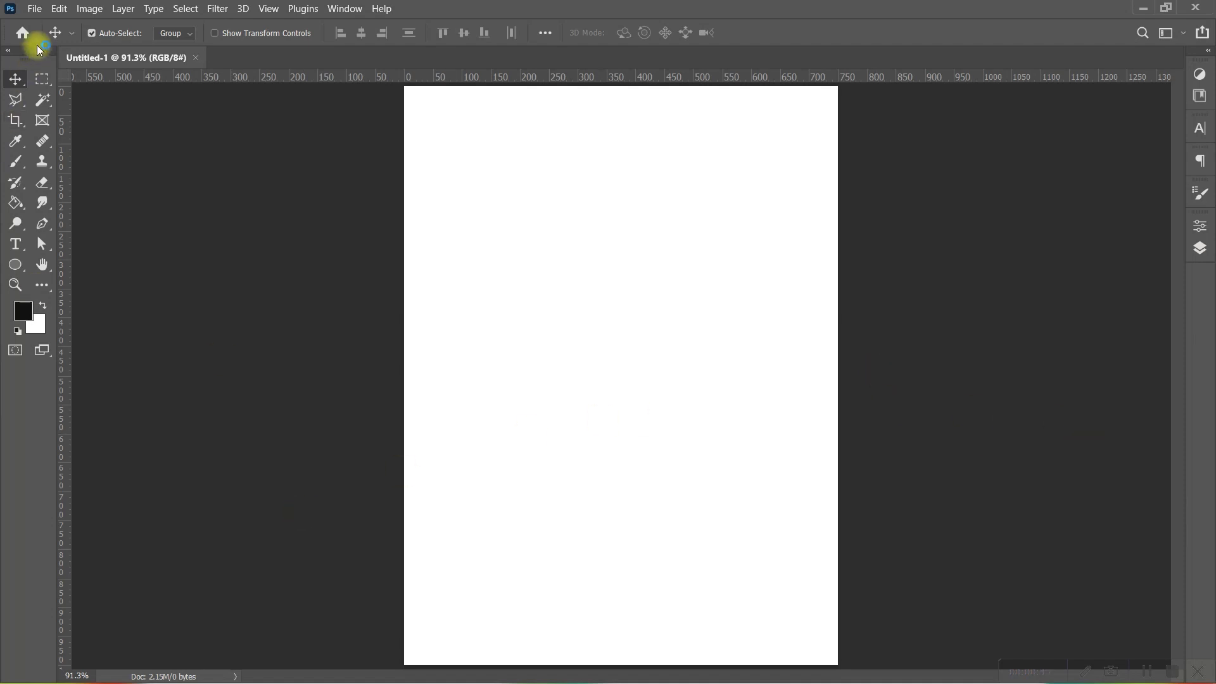
# - Start a new blank white portrait document from the File menu
pyautogui.click(33, 9)
# - Place car.png as a linked image, scaled to about 16% and moved right of centre
pyautogui.click(81, 344)
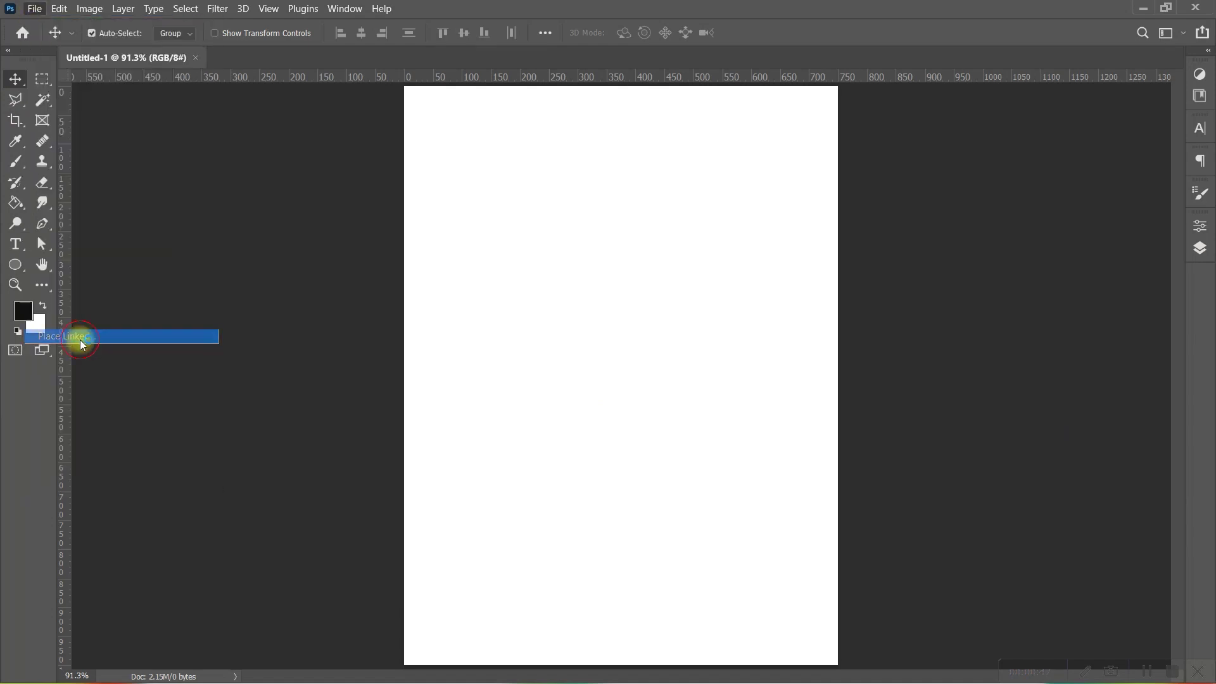
pyautogui.click(186, 157)
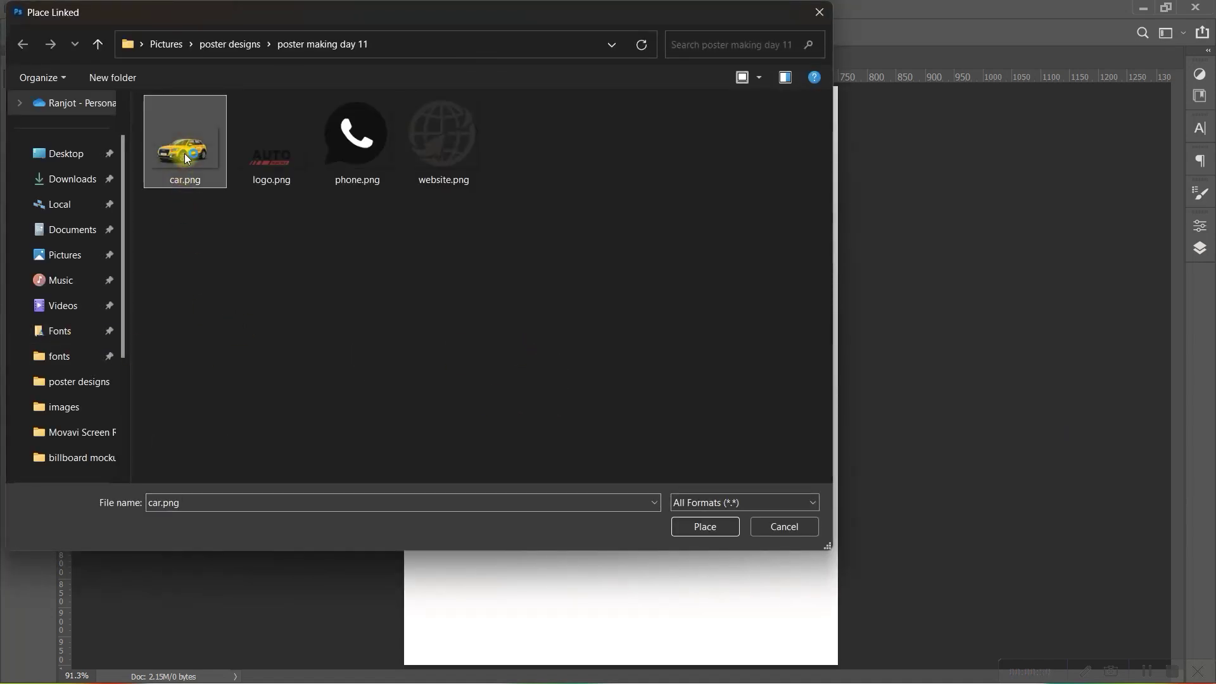
pyautogui.click(689, 528)
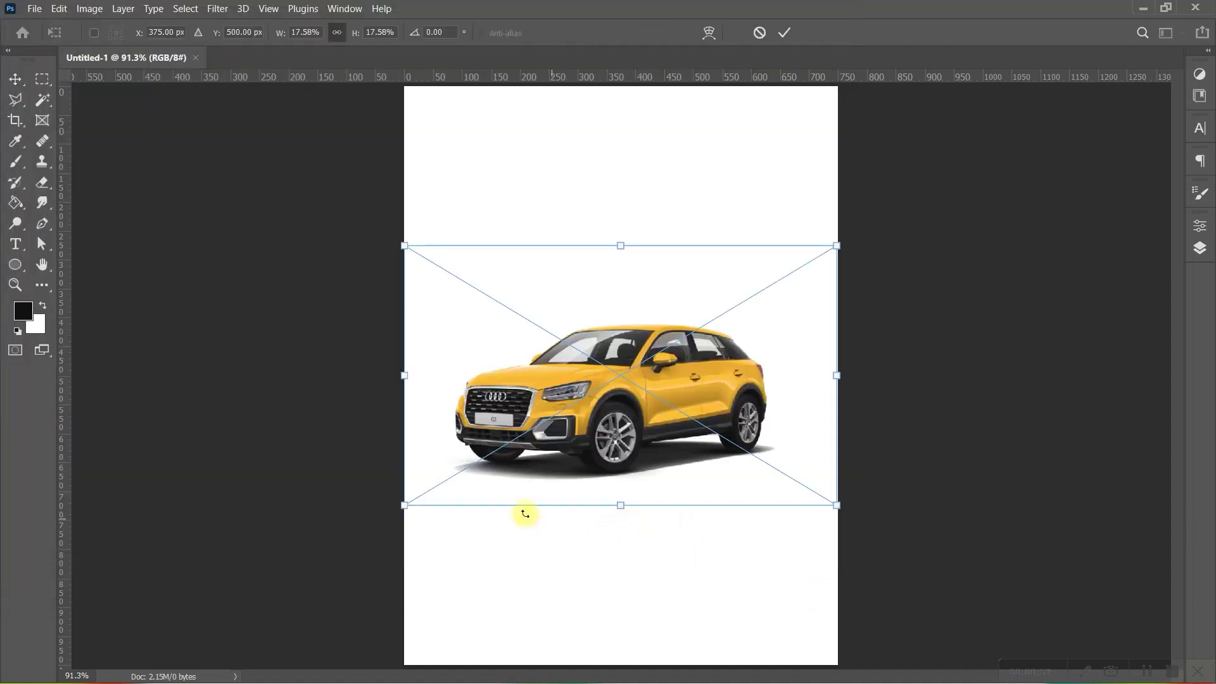
pyautogui.moveTo(402, 505); pyautogui.dragTo(500, 448)
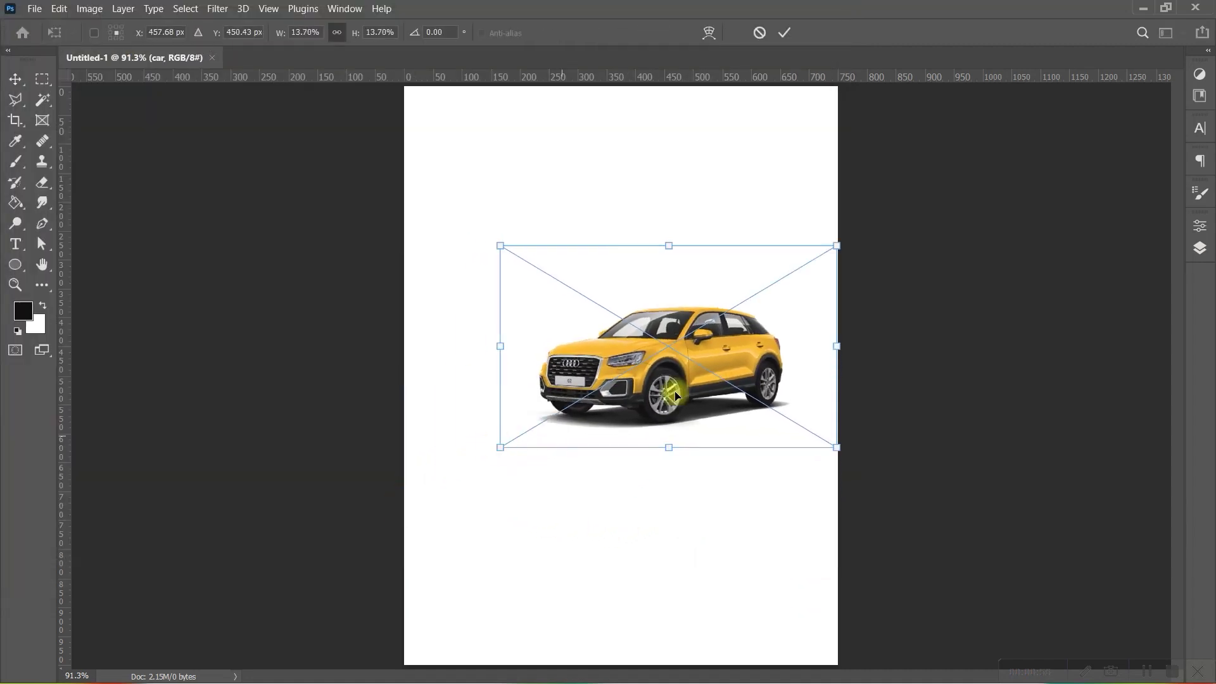
pyautogui.moveTo(734, 383); pyautogui.dragTo(743, 394)
pyautogui.moveTo(836, 357); pyautogui.dragTo(895, 357)
pyautogui.moveTo(765, 385)
pyautogui.mouseDown()
pyautogui.moveTo(803, 362)
pyautogui.moveTo(768, 361)
pyautogui.mouseUp()
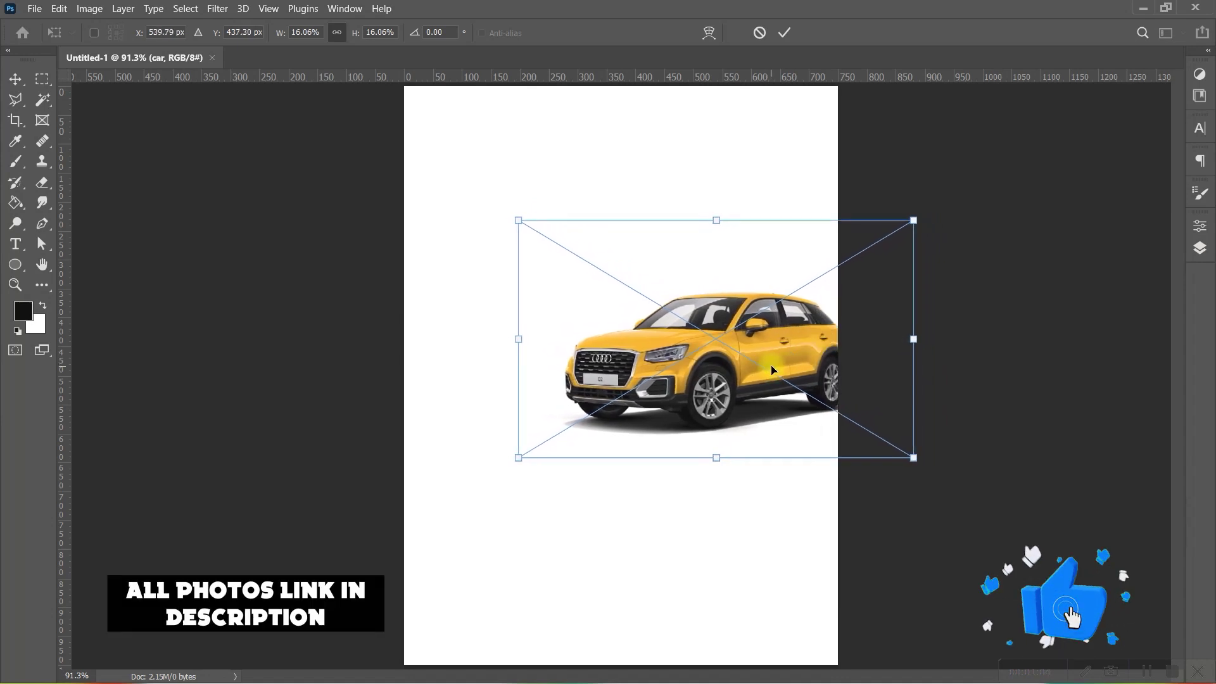
pyautogui.press('Return')
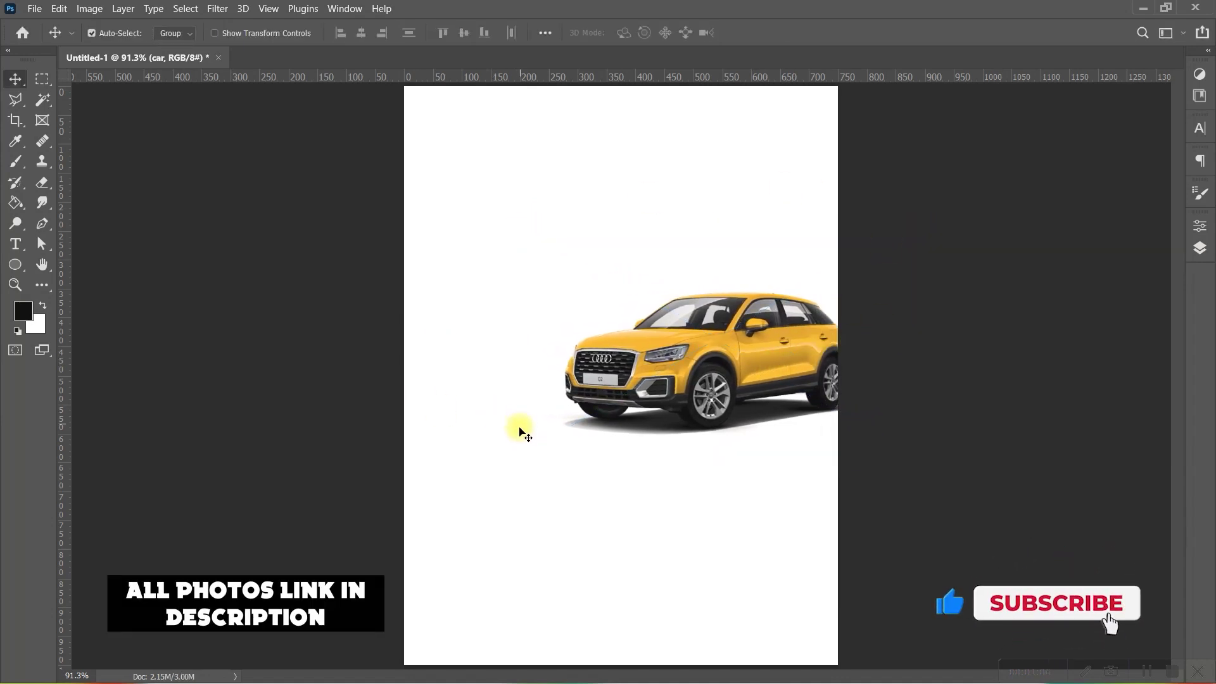
pyautogui.click(1200, 247)
# - Add a grey 353535 solid colour fill layer above Background, beneath the car
pyautogui.click(1077, 352)
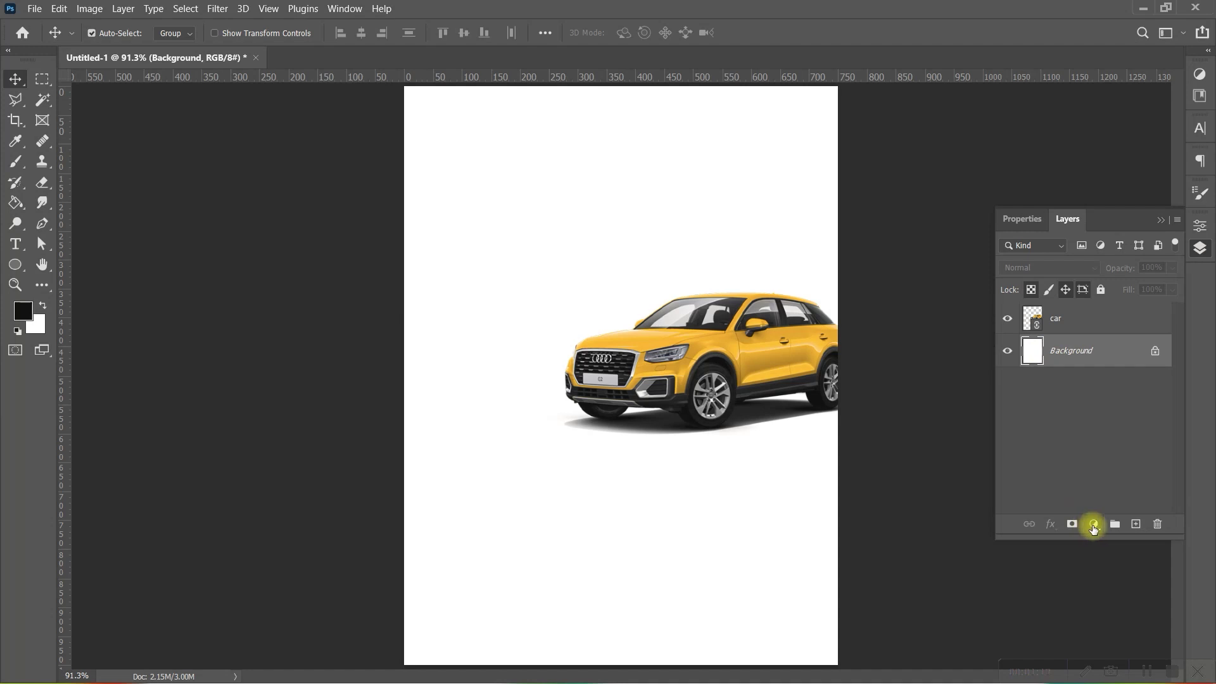
pyautogui.click(1093, 524)
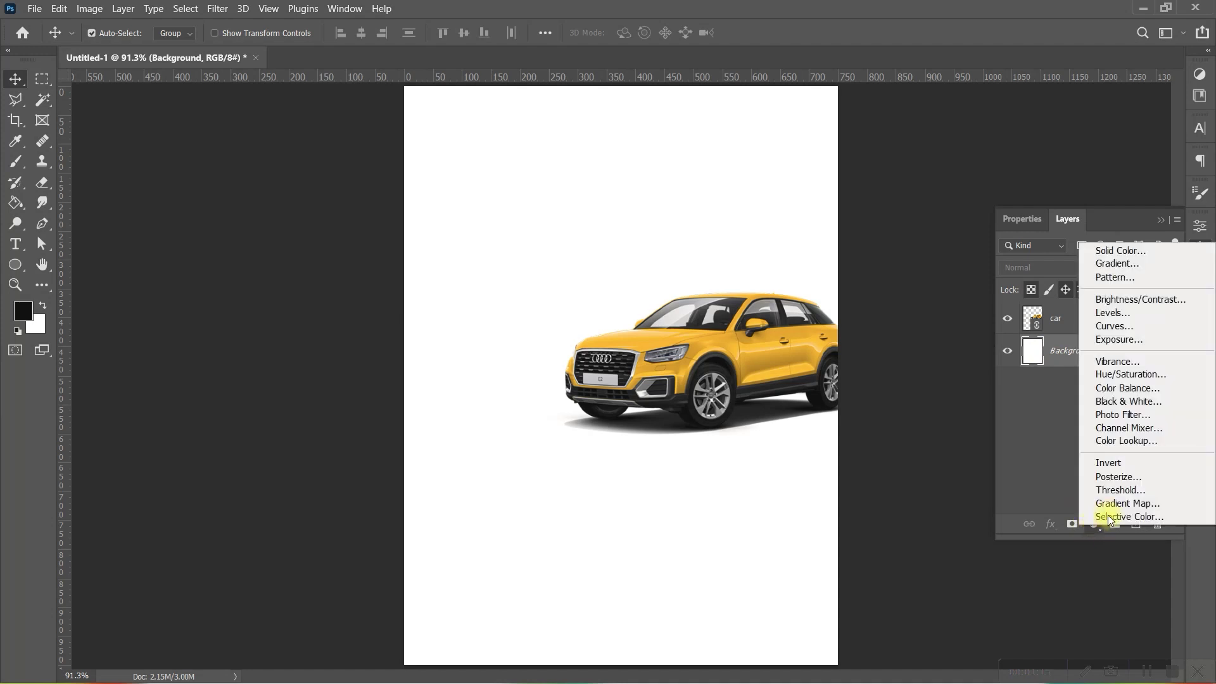
pyautogui.click(1161, 260)
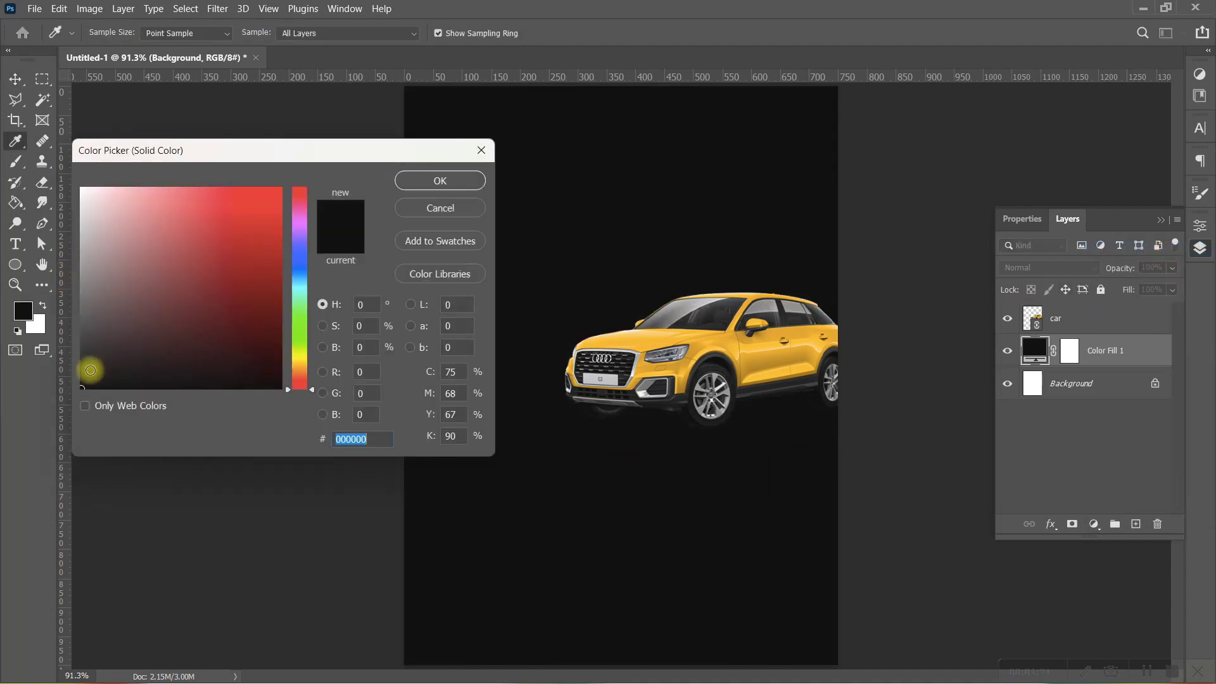
pyautogui.click(84, 352)
pyautogui.moveTo(84, 352); pyautogui.dragTo(84, 346)
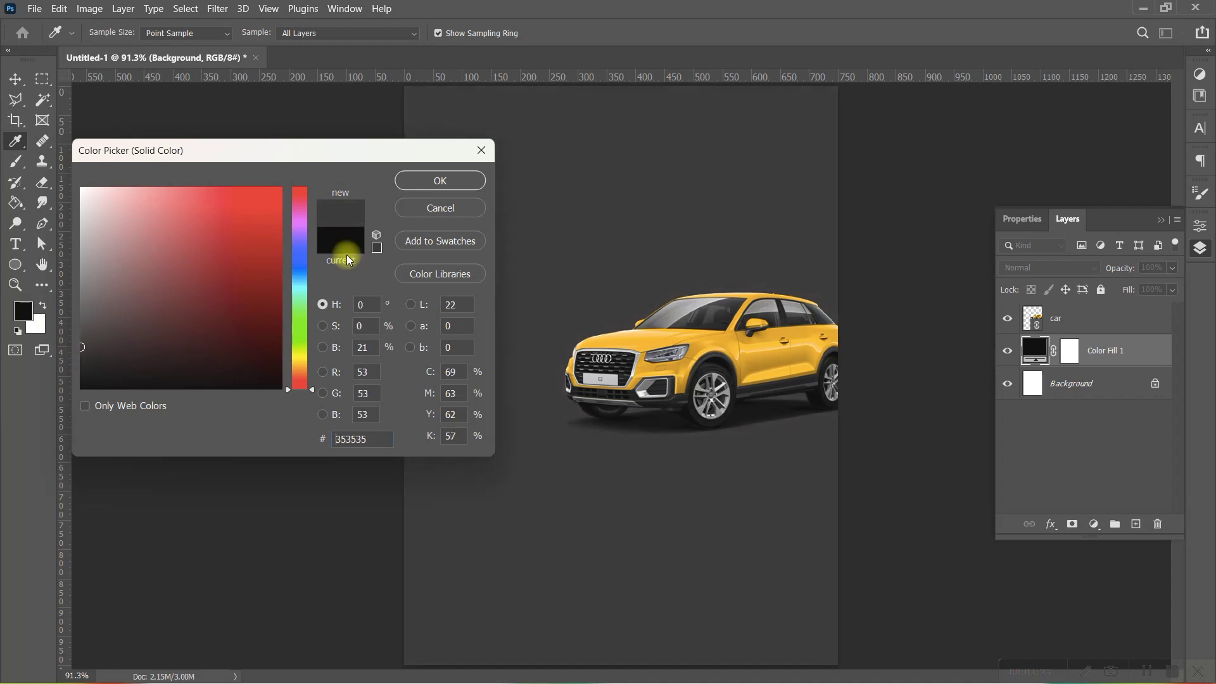
pyautogui.click(419, 181)
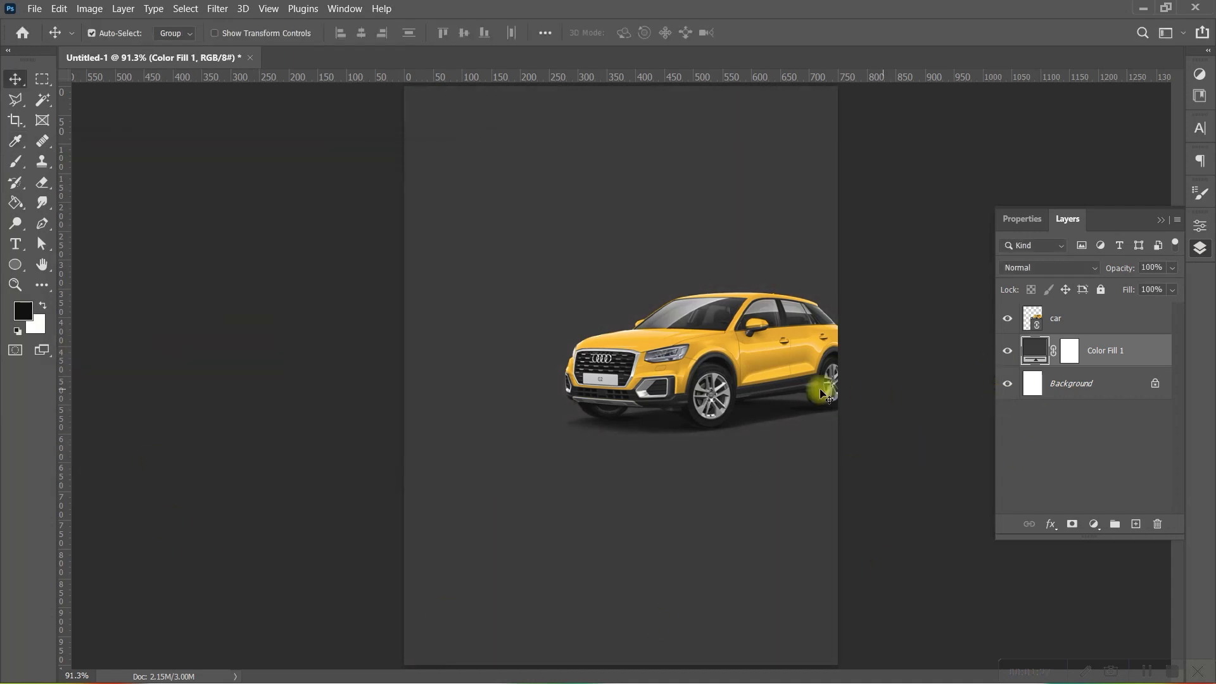
pyautogui.moveTo(784, 383); pyautogui.dragTo(784, 377)
pyautogui.click(762, 395)
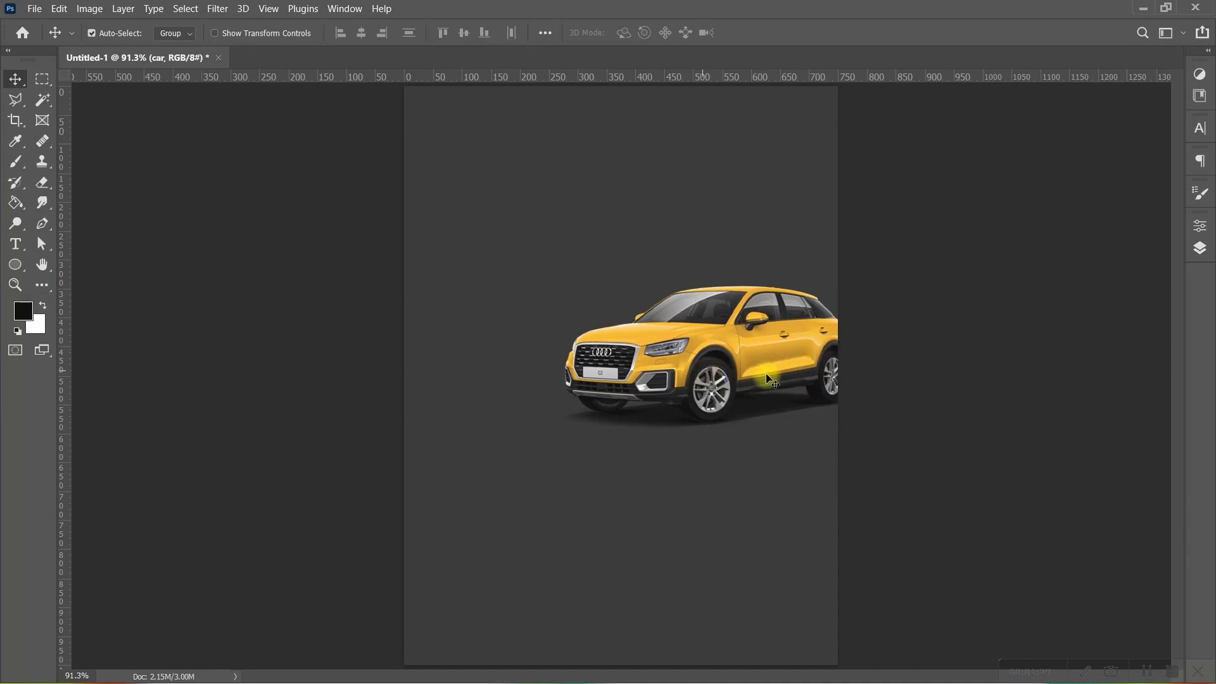
# - Rasterize the car layer and nudge the car left onto the canvas
pyautogui.click(1200, 250)
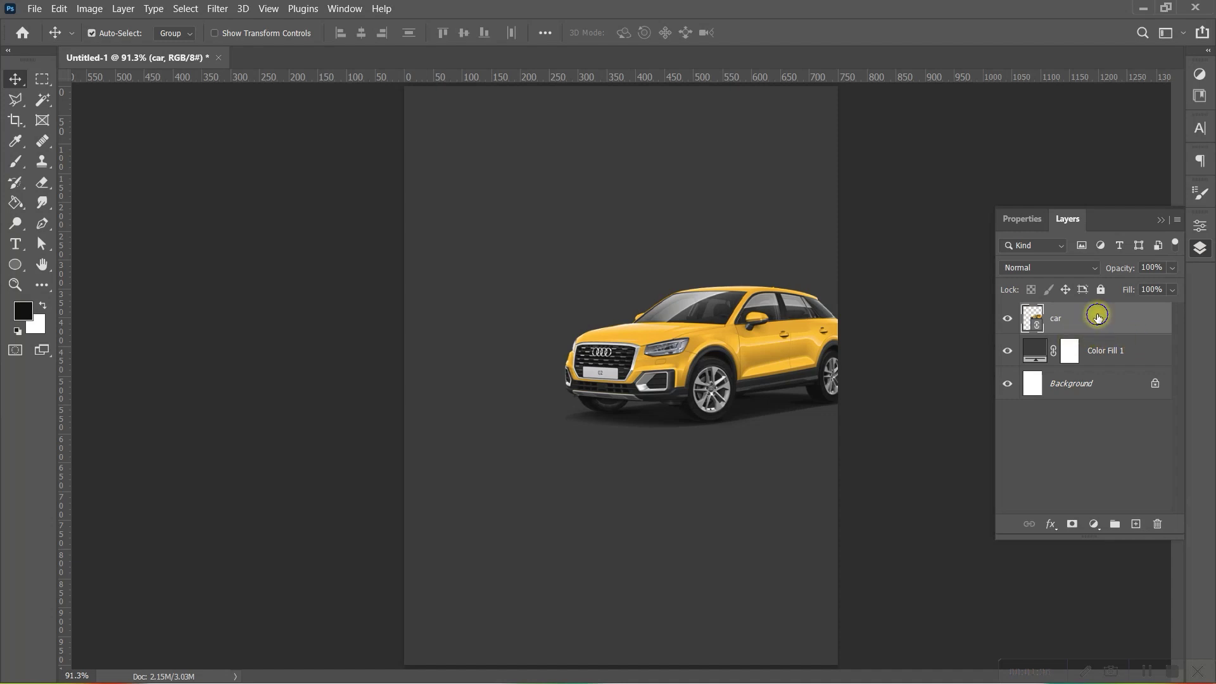
pyautogui.rightClick(1097, 316)
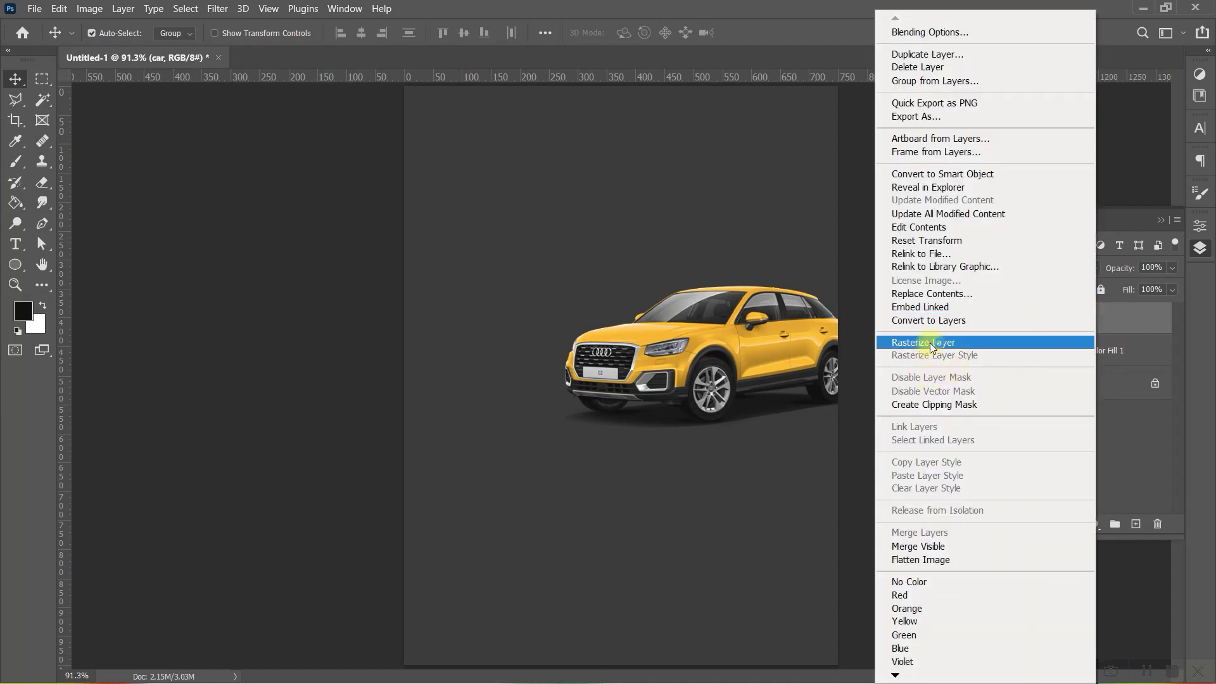
pyautogui.click(931, 343)
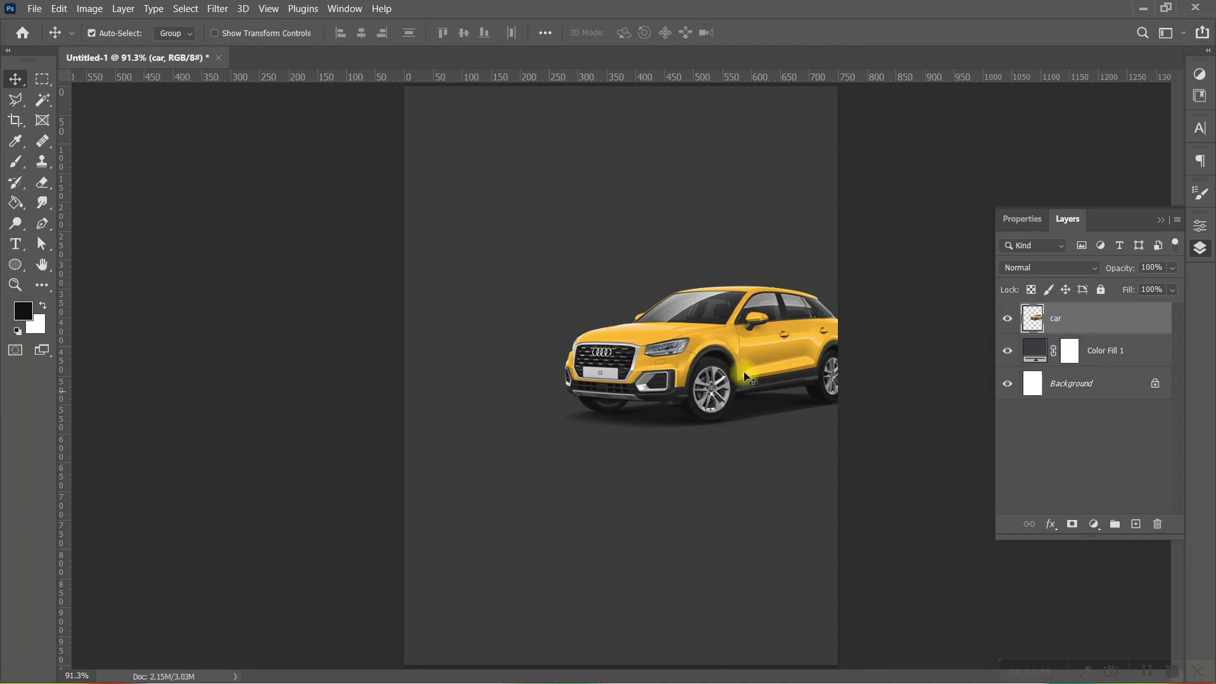
pyautogui.moveTo(747, 378); pyautogui.dragTo(740, 383)
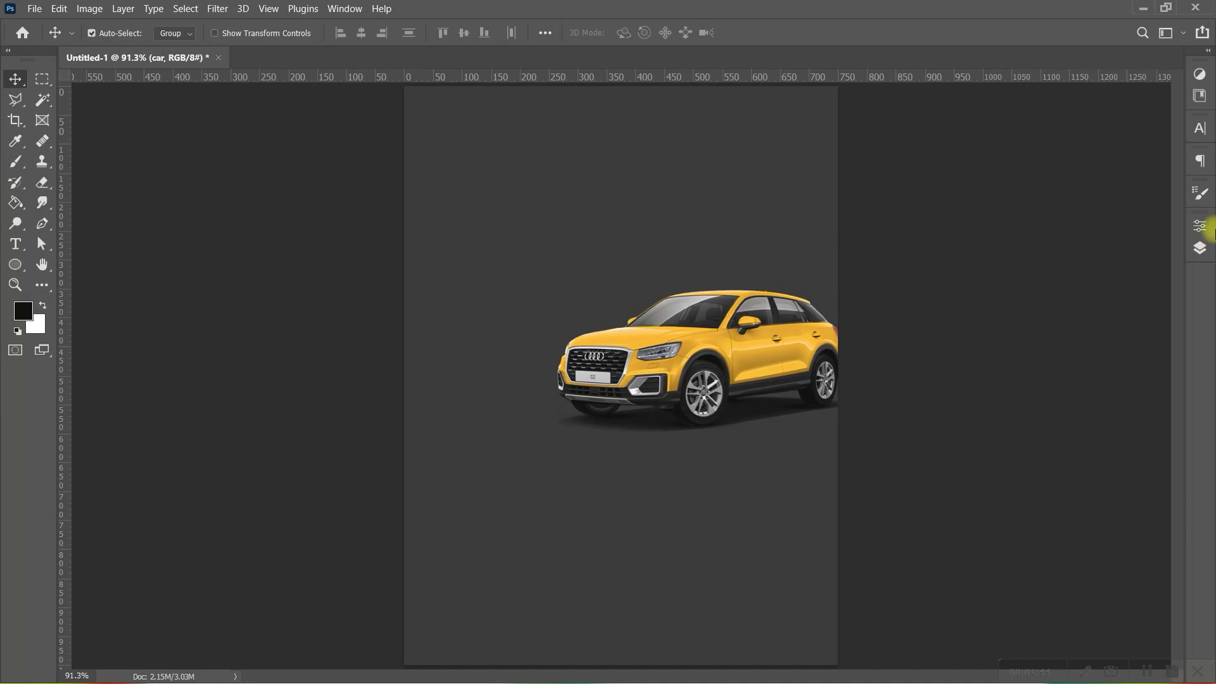
pyautogui.click(1201, 247)
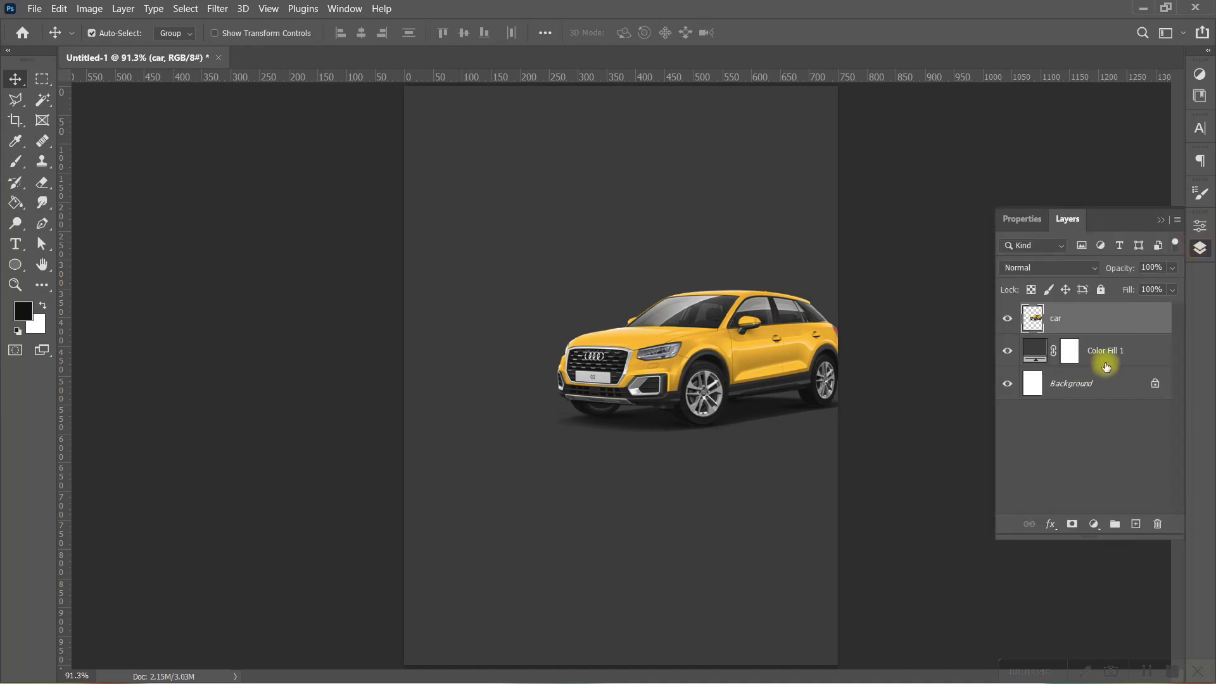
pyautogui.click(1121, 356)
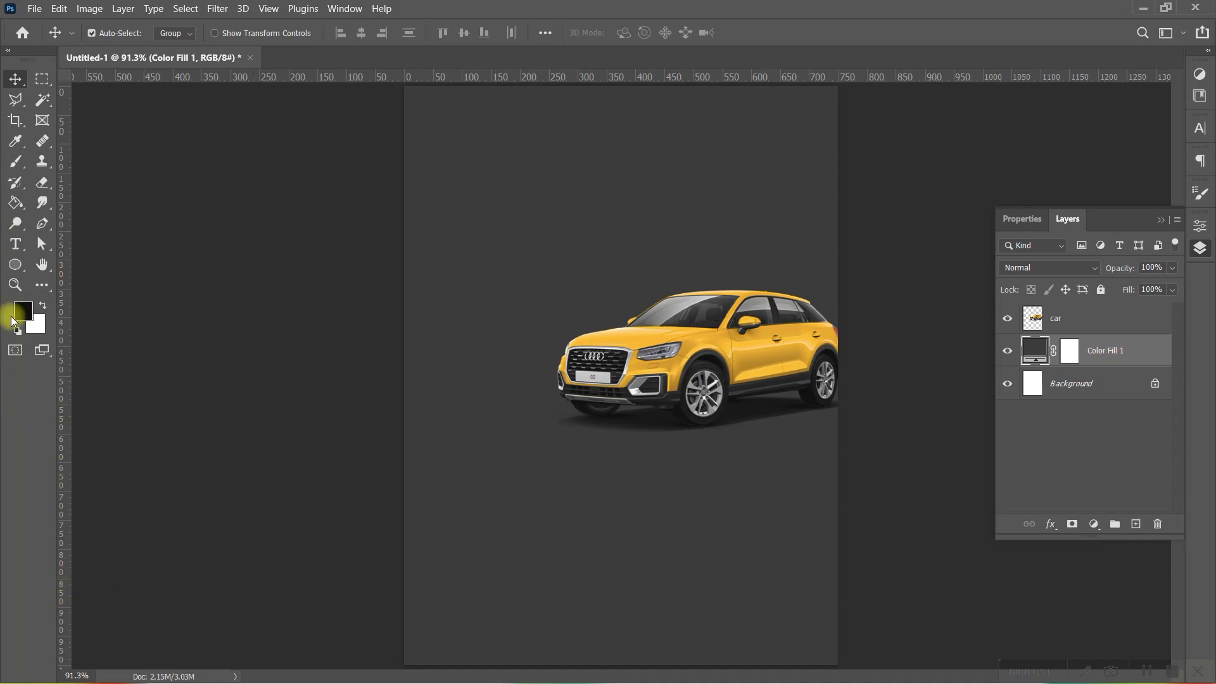
# - Draw a 633 px black circle with a white outline around the car
pyautogui.click(15, 264)
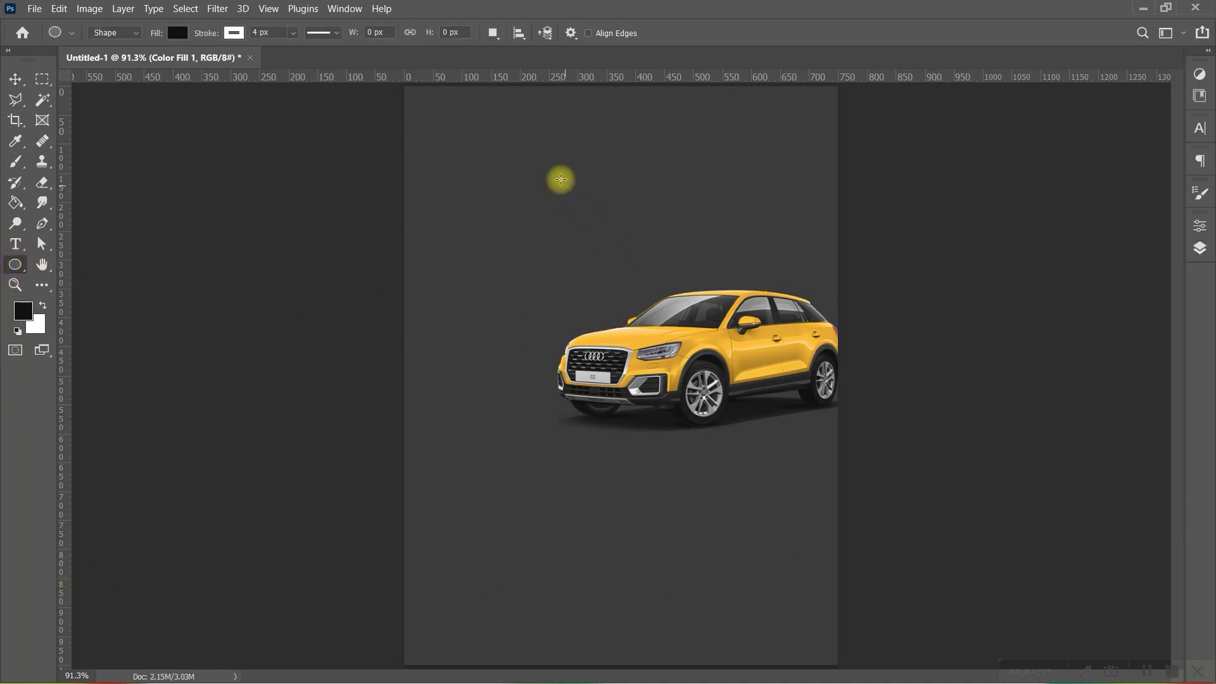
pyautogui.moveTo(530, 183); pyautogui.dragTo(974, 547)
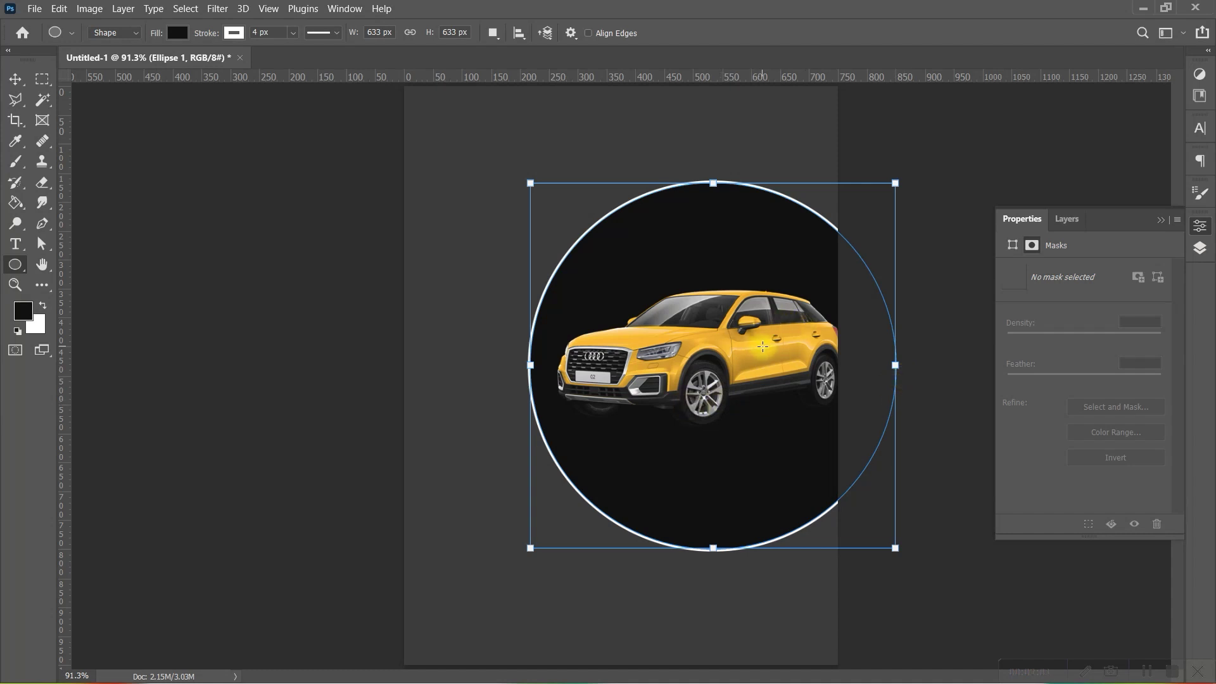
pyautogui.click(177, 33)
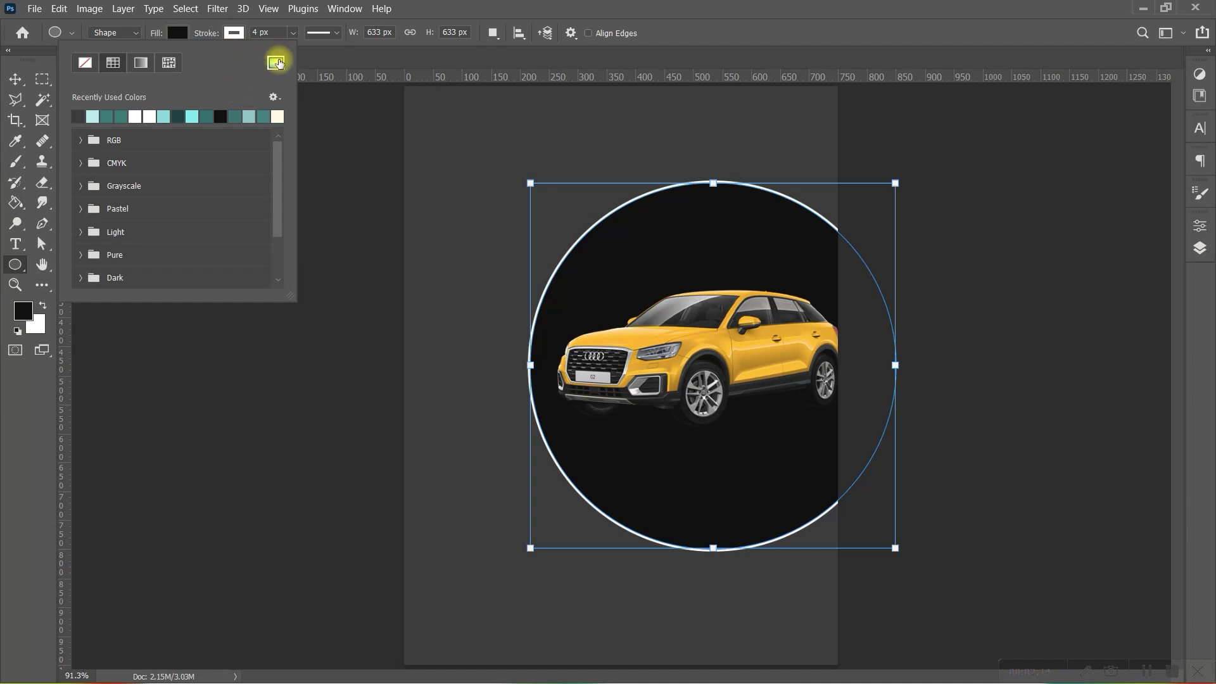
# - Fill the circle with yellow ffbb00 sampled from the car and boosted to full brightness
pyautogui.click(274, 63)
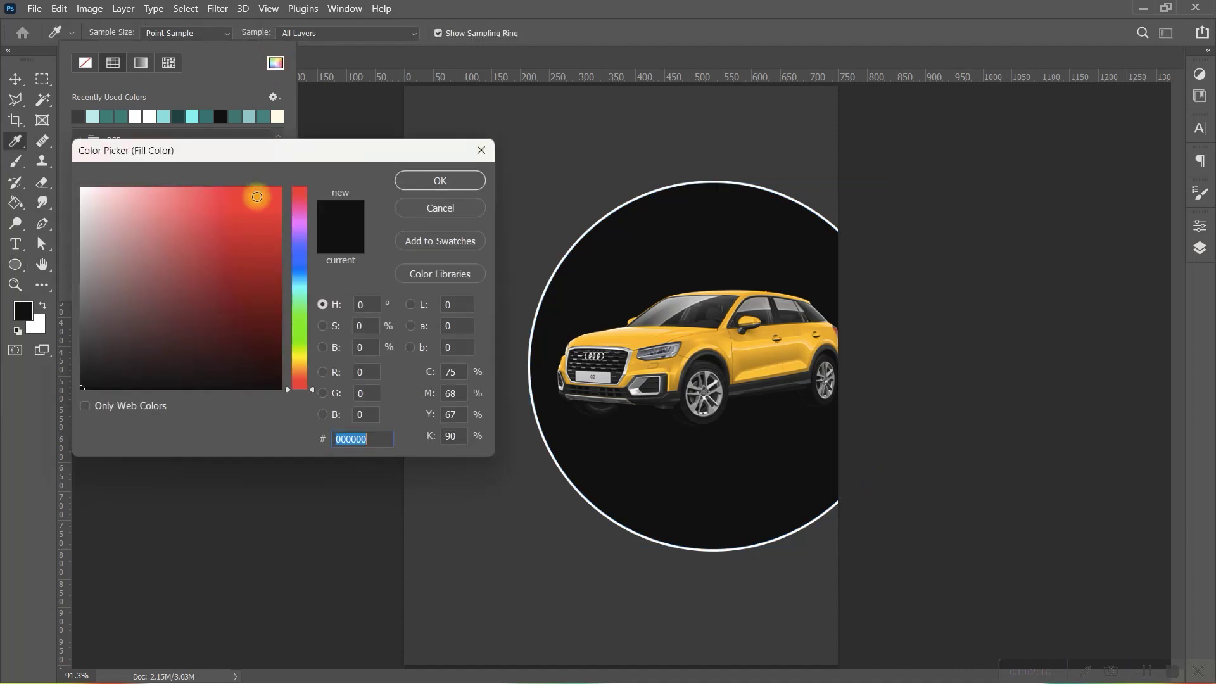
pyautogui.moveTo(352, 145); pyautogui.dragTo(342, 159)
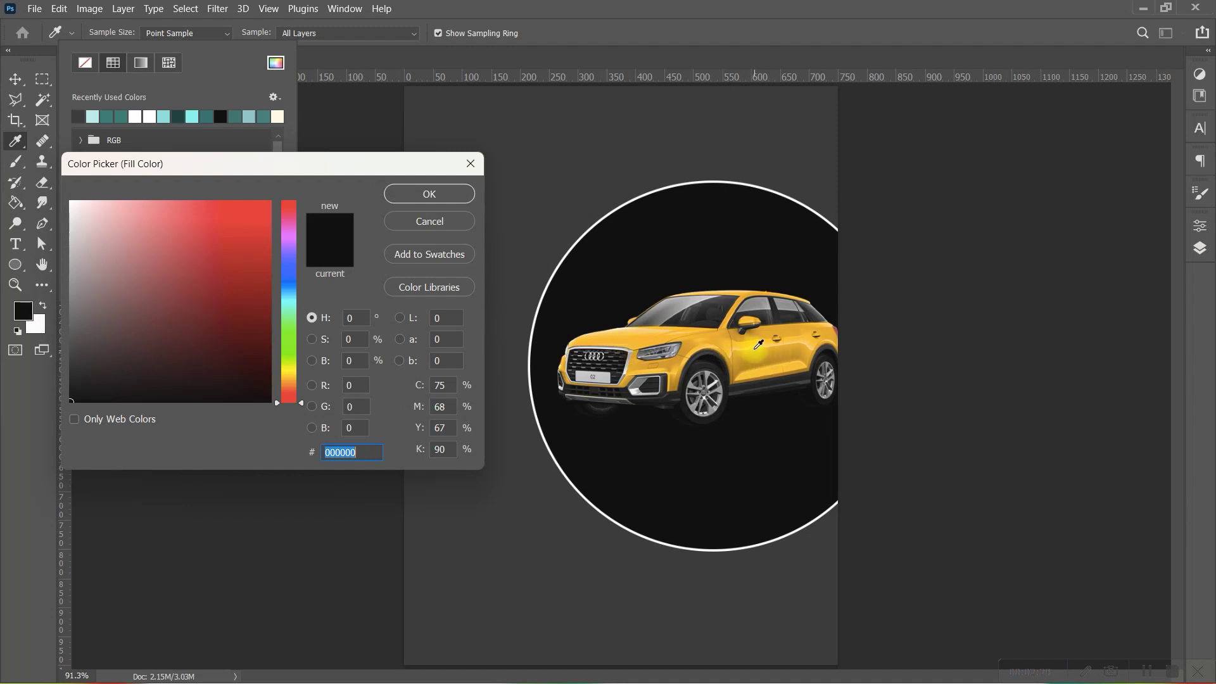
pyautogui.moveTo(756, 352); pyautogui.dragTo(755, 356)
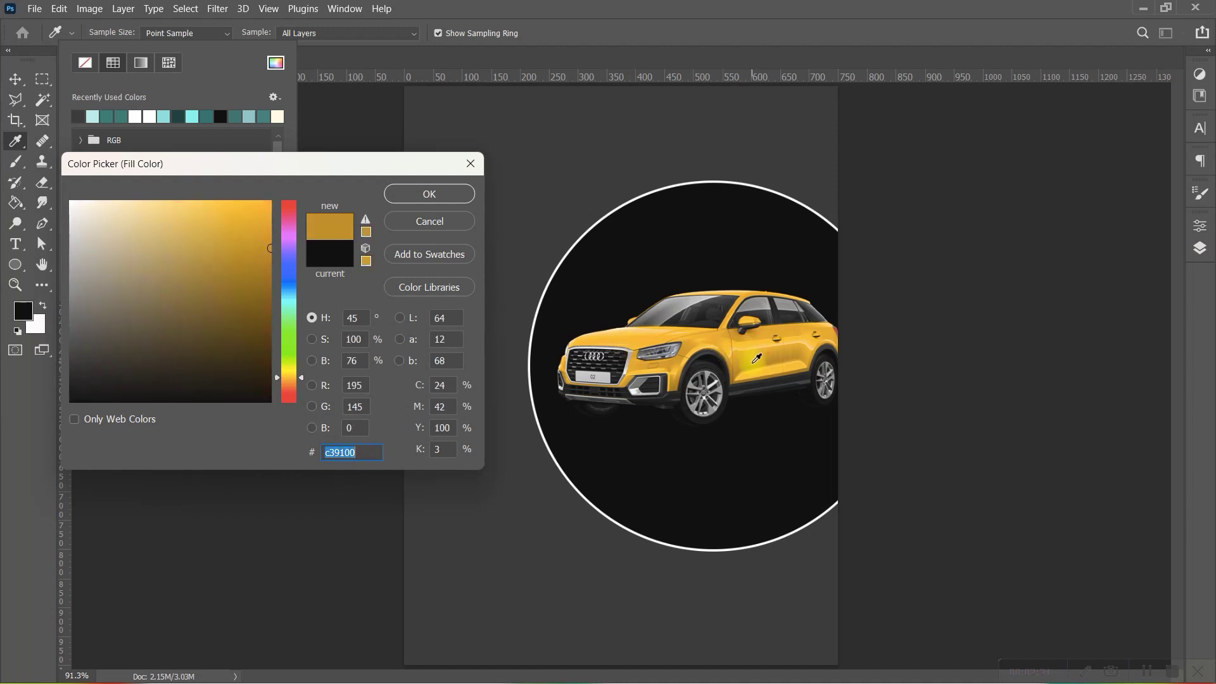
pyautogui.moveTo(269, 309); pyautogui.dragTo(281, 186)
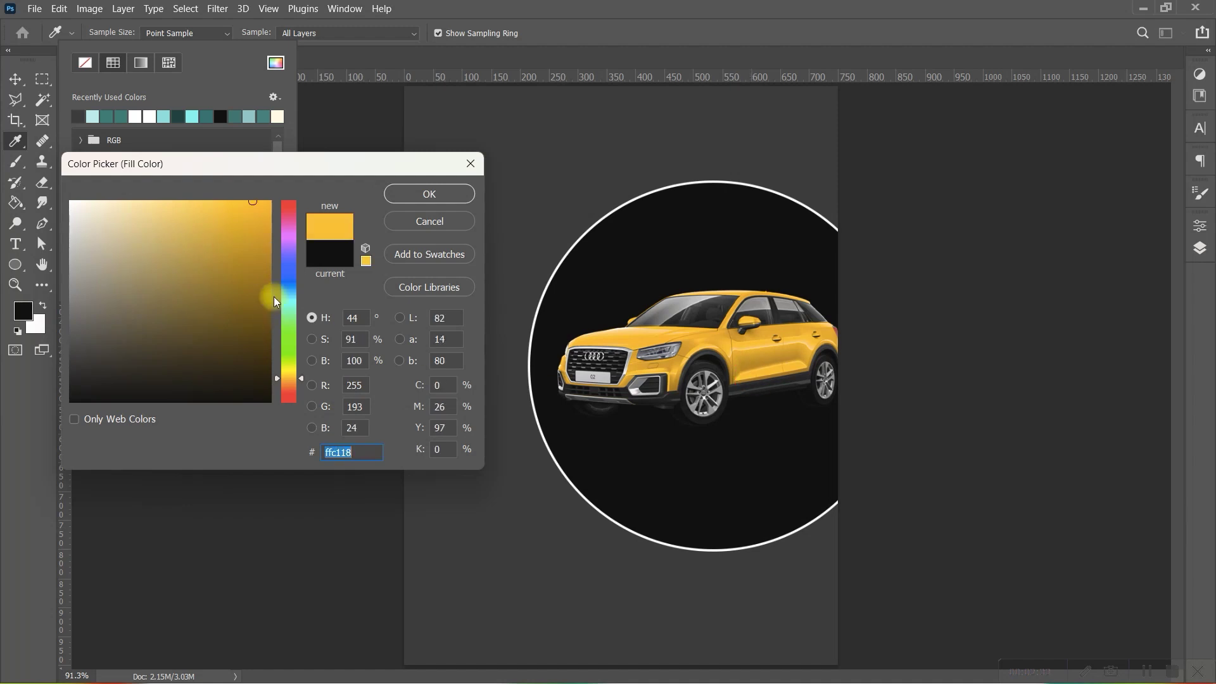
pyautogui.click(456, 194)
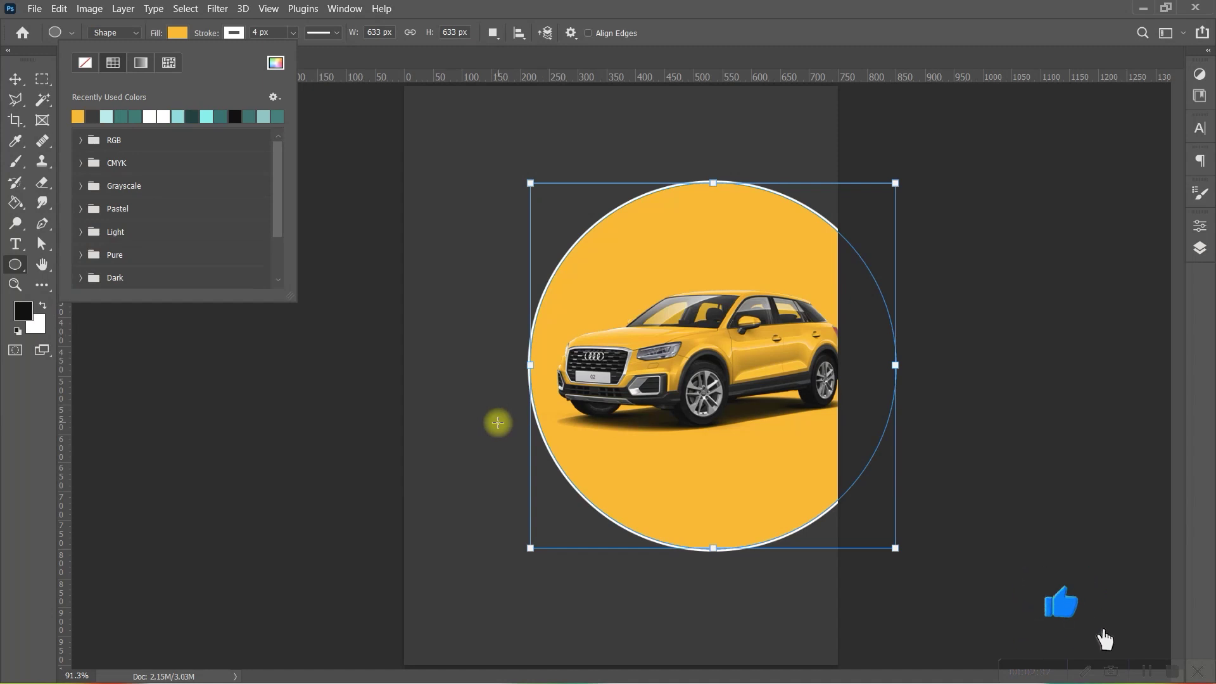
pyautogui.click(16, 78)
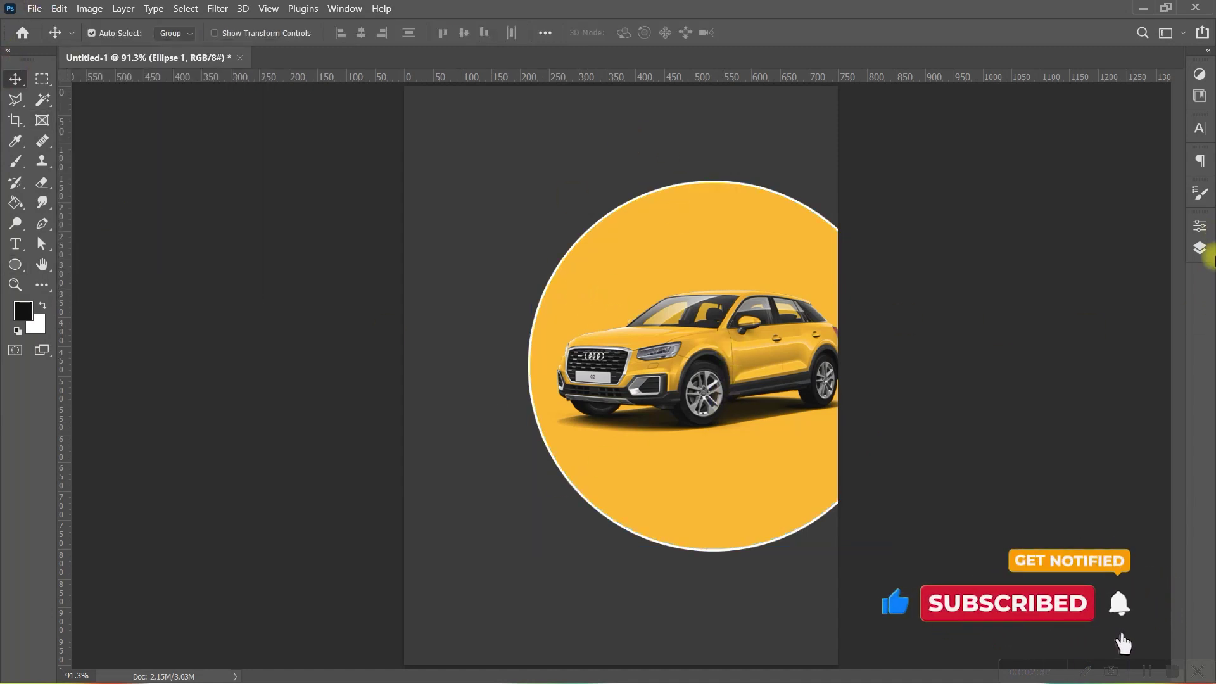
# - Nudge the circle slightly and bring up the fx layer style list for Ellipse 1
pyautogui.click(1200, 248)
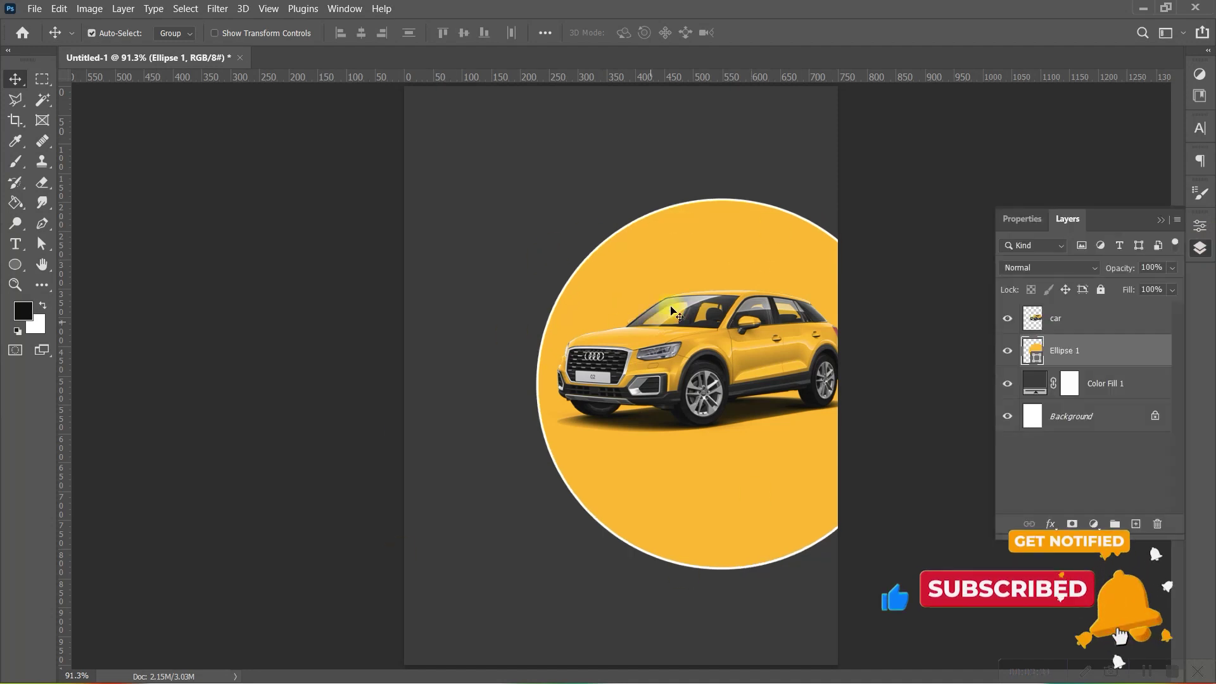
pyautogui.moveTo(679, 251); pyautogui.dragTo(680, 250)
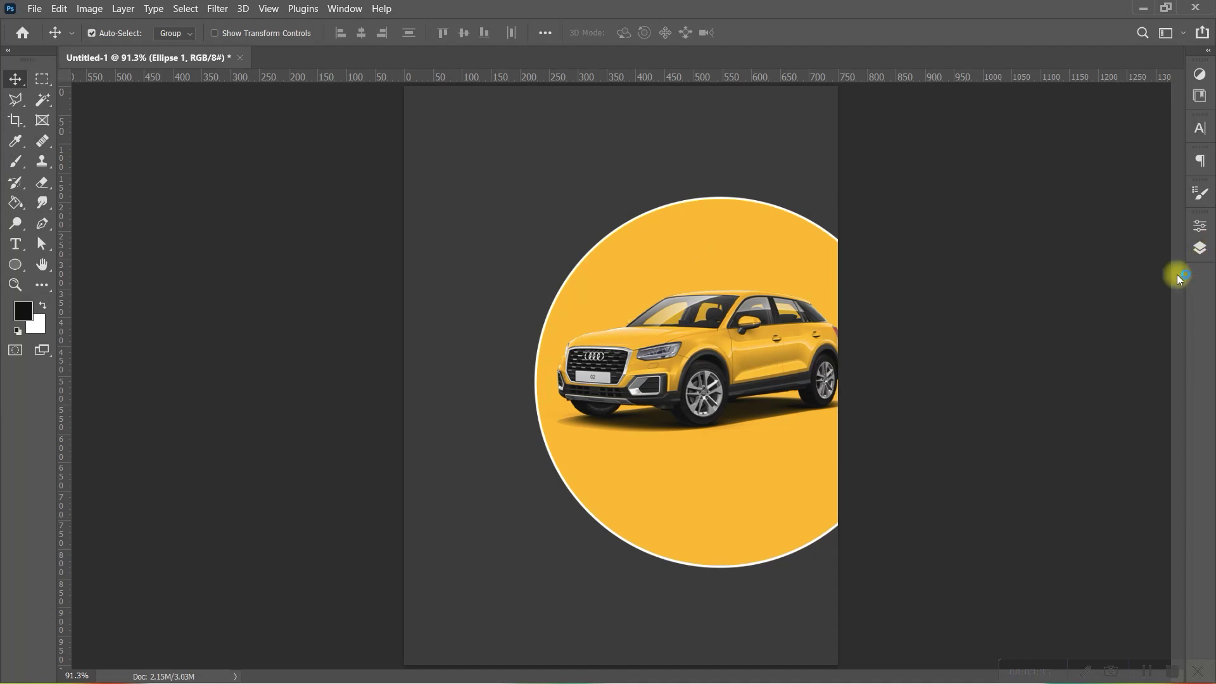
pyautogui.click(1199, 248)
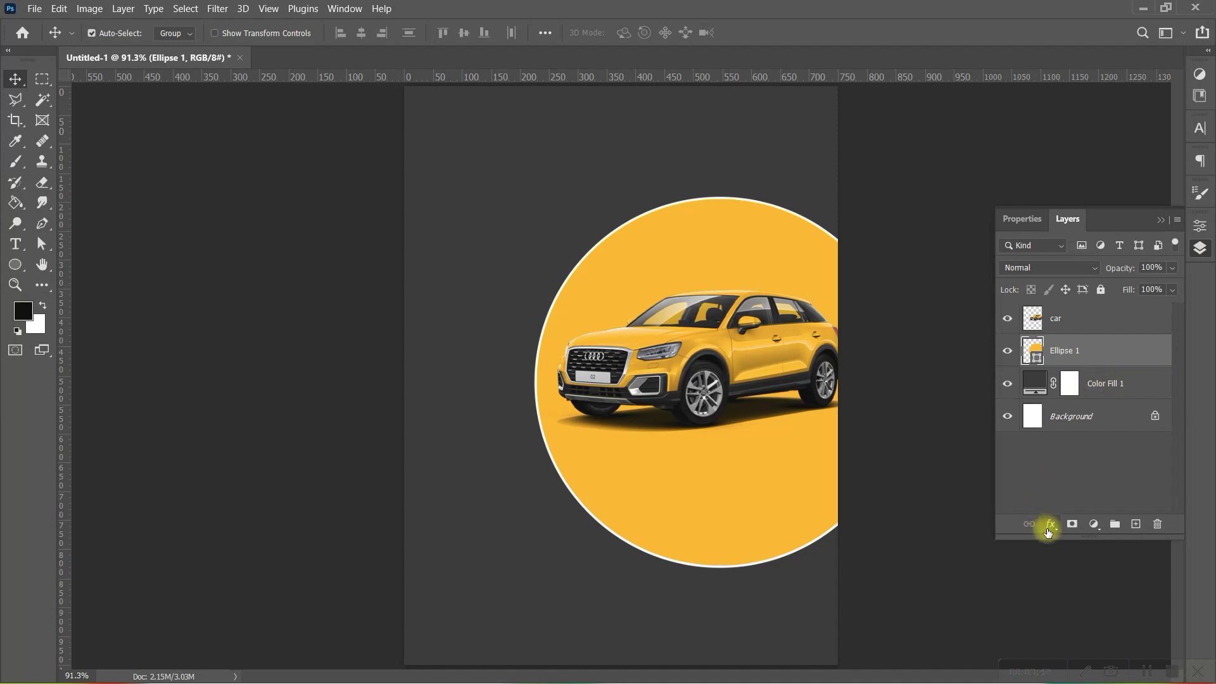
pyautogui.click(1048, 531)
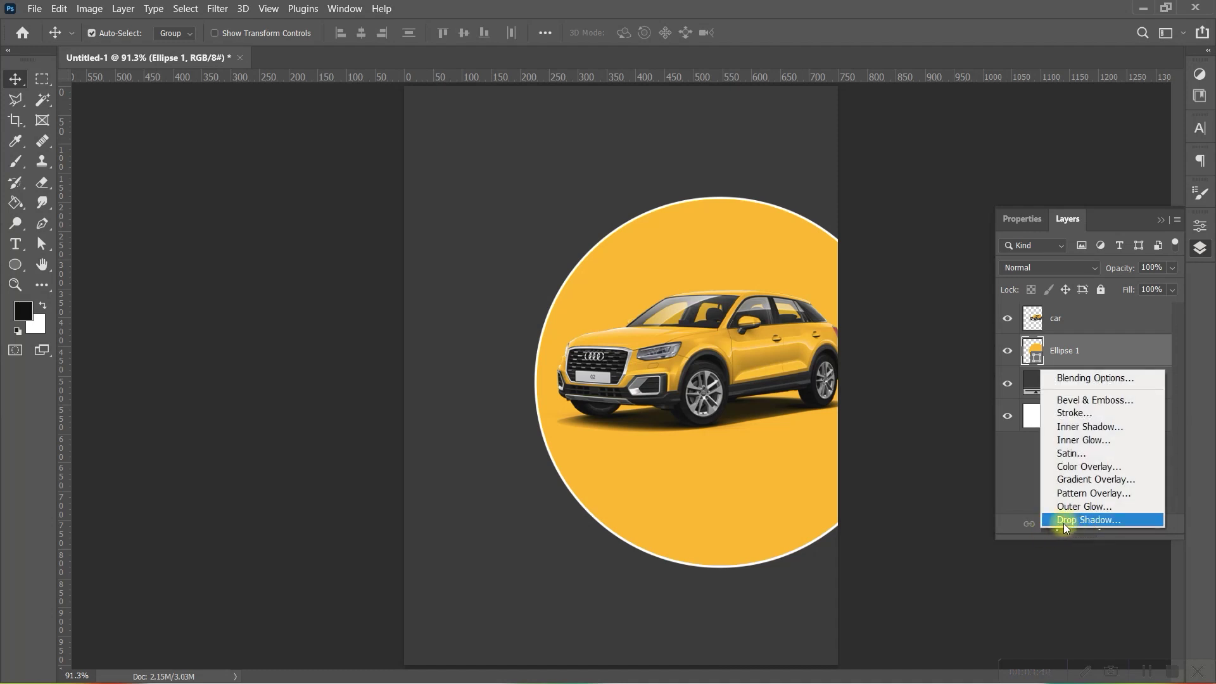
# - Add a Drop Shadow to the circle with 100% opacity and 9 px size
pyautogui.click(1064, 520)
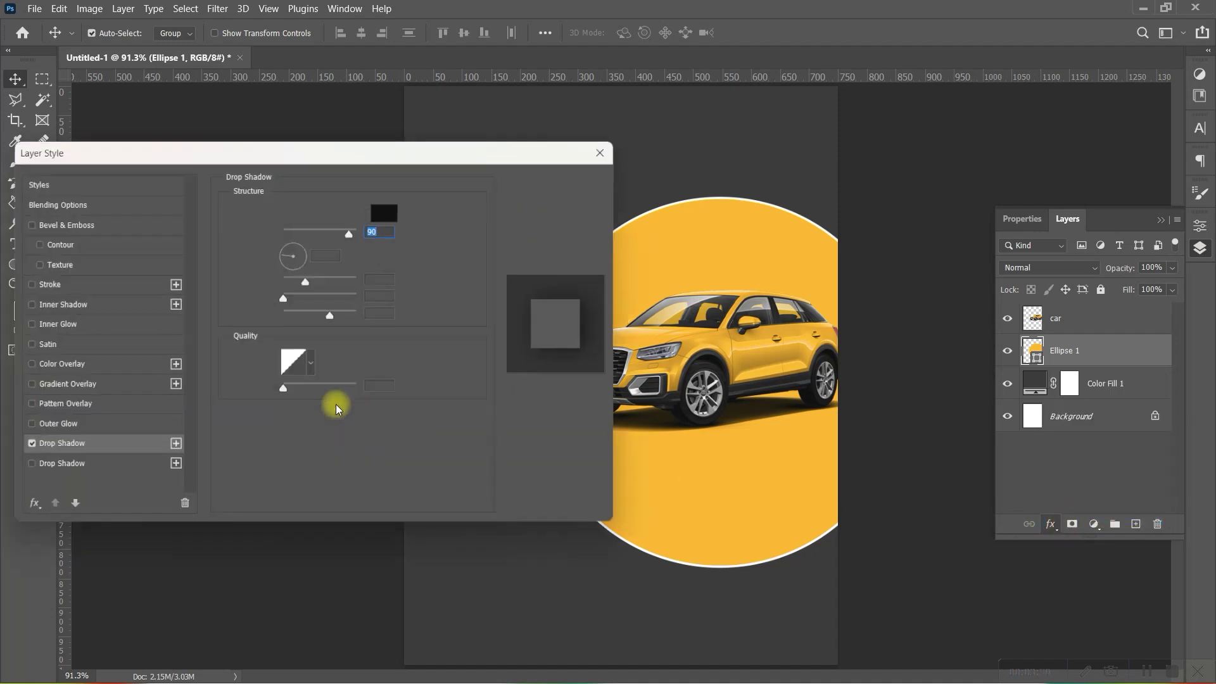
pyautogui.moveTo(450, 153)
pyautogui.mouseDown()
pyautogui.moveTo(556, 361)
pyautogui.moveTo(728, 336)
pyautogui.moveTo(529, 128)
pyautogui.moveTo(400, 116)
pyautogui.mouseUp()
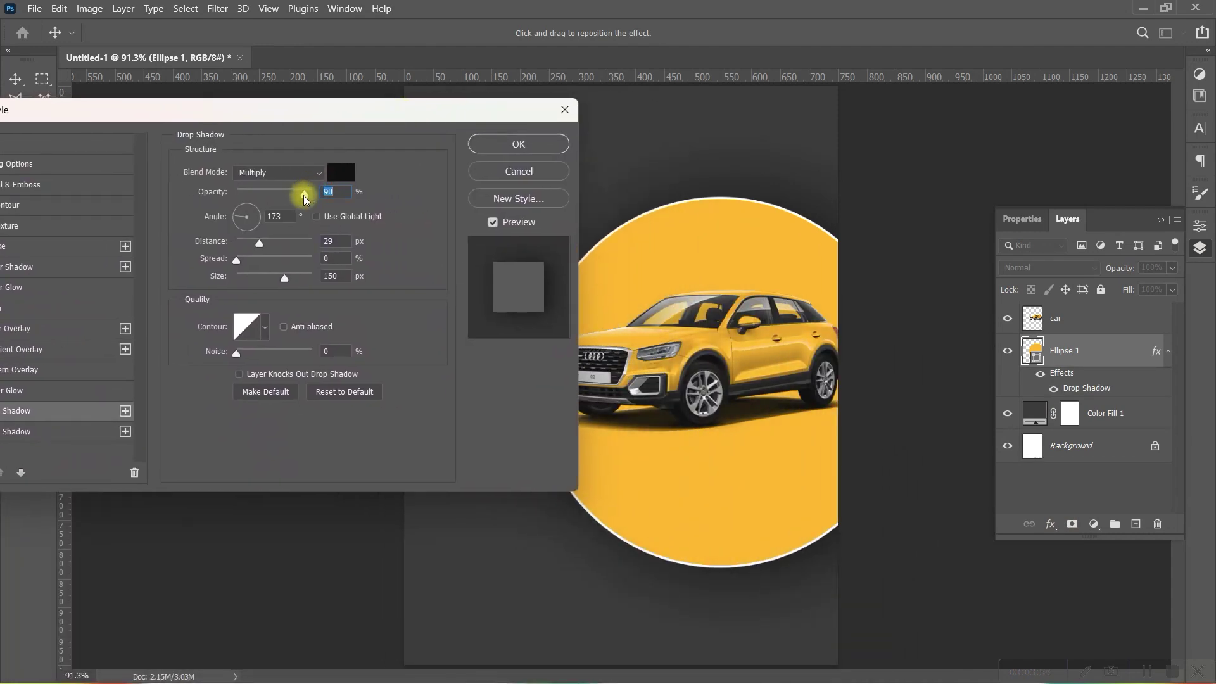
pyautogui.moveTo(306, 199); pyautogui.dragTo(338, 196)
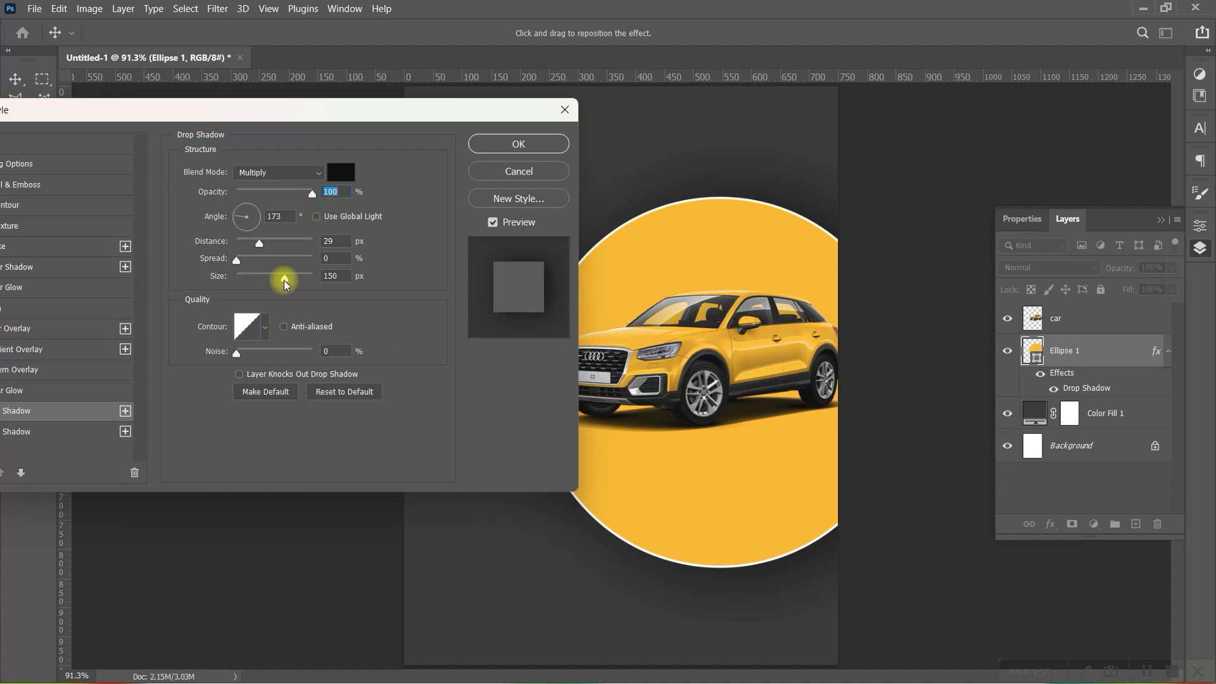
pyautogui.moveTo(277, 279); pyautogui.dragTo(246, 280)
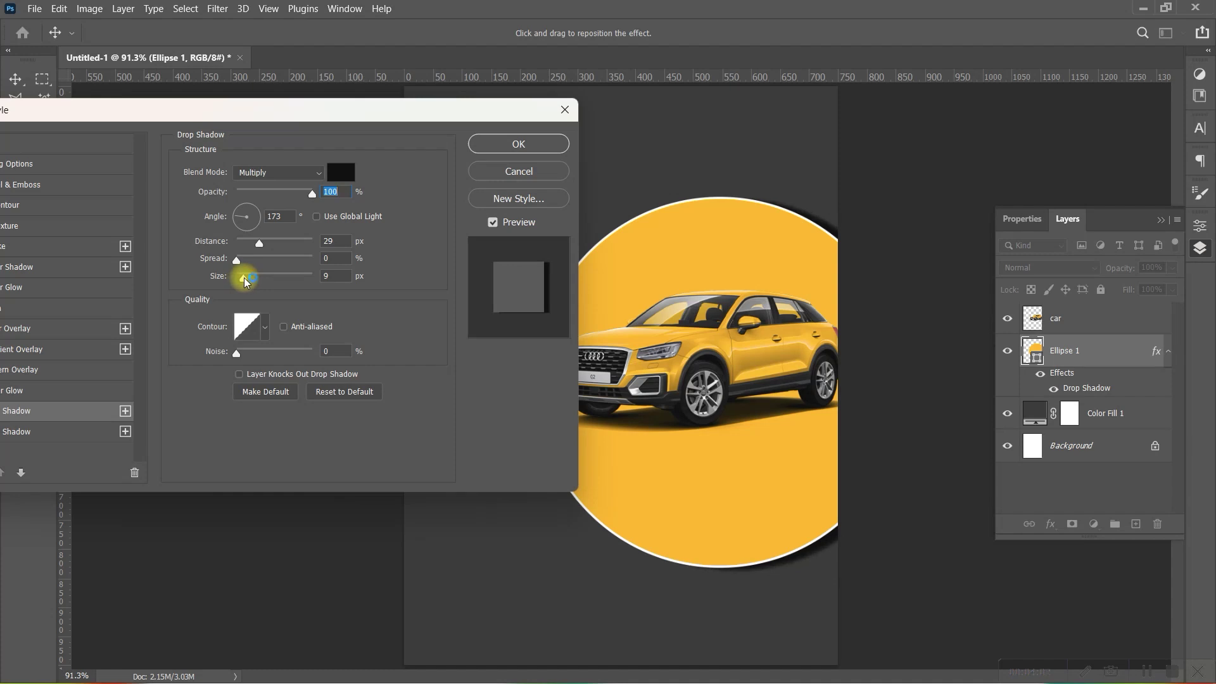
pyautogui.click(244, 279)
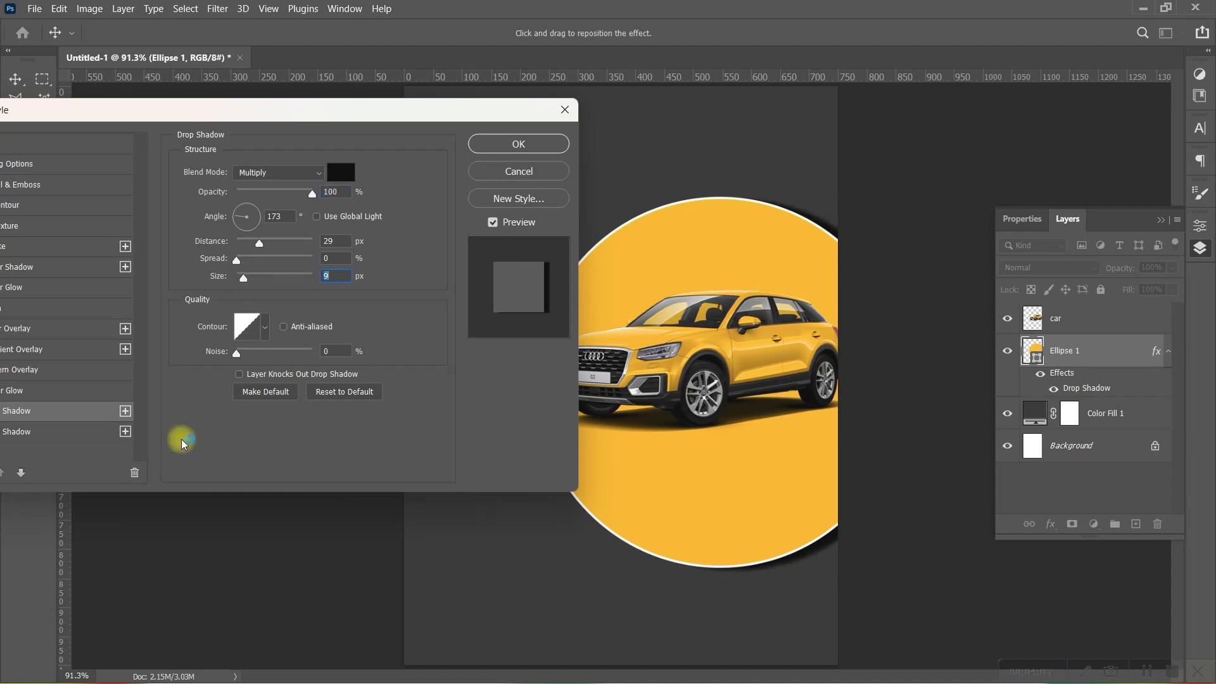
# - Set the shadow angle to 39° and distance to 16 px, then apply it
pyautogui.moveTo(264, 241); pyautogui.dragTo(251, 215)
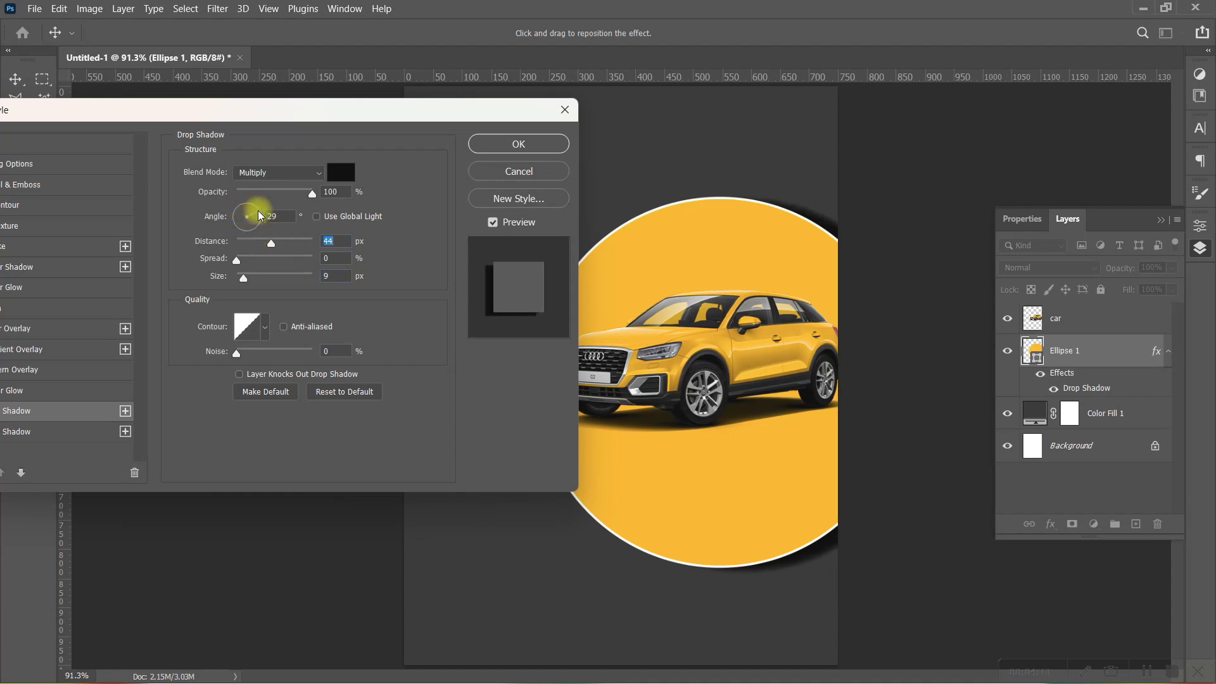
pyautogui.moveTo(258, 216); pyautogui.dragTo(258, 204)
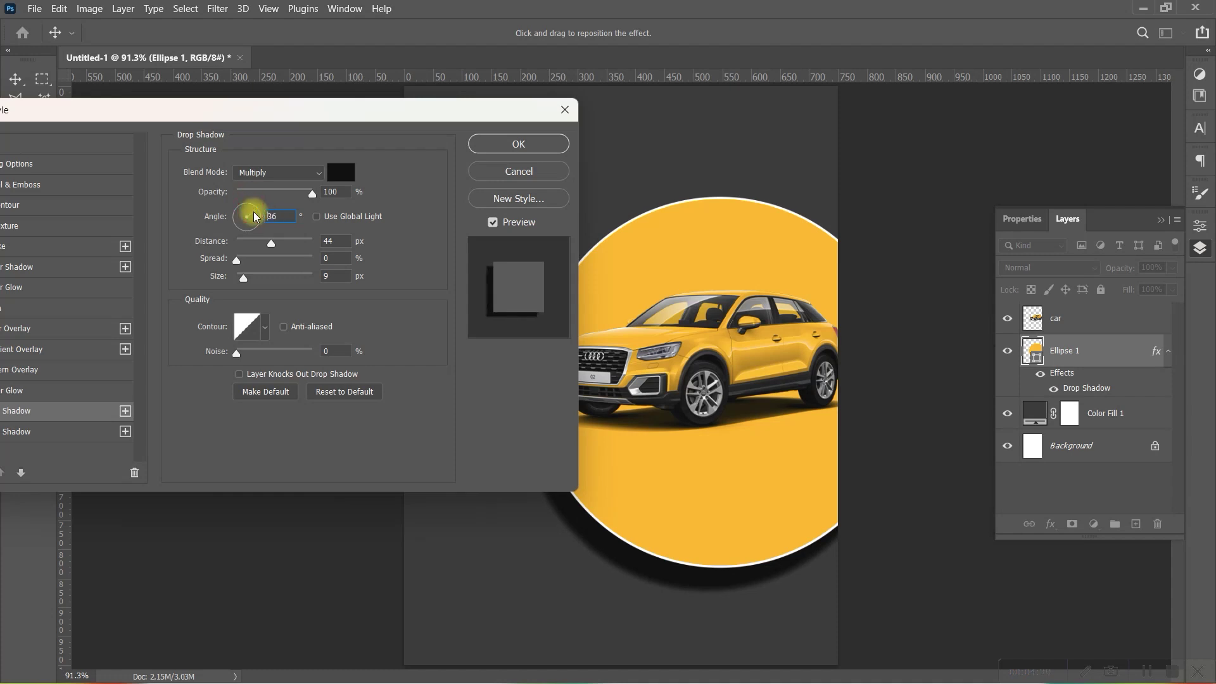
pyautogui.moveTo(256, 219); pyautogui.dragTo(257, 219)
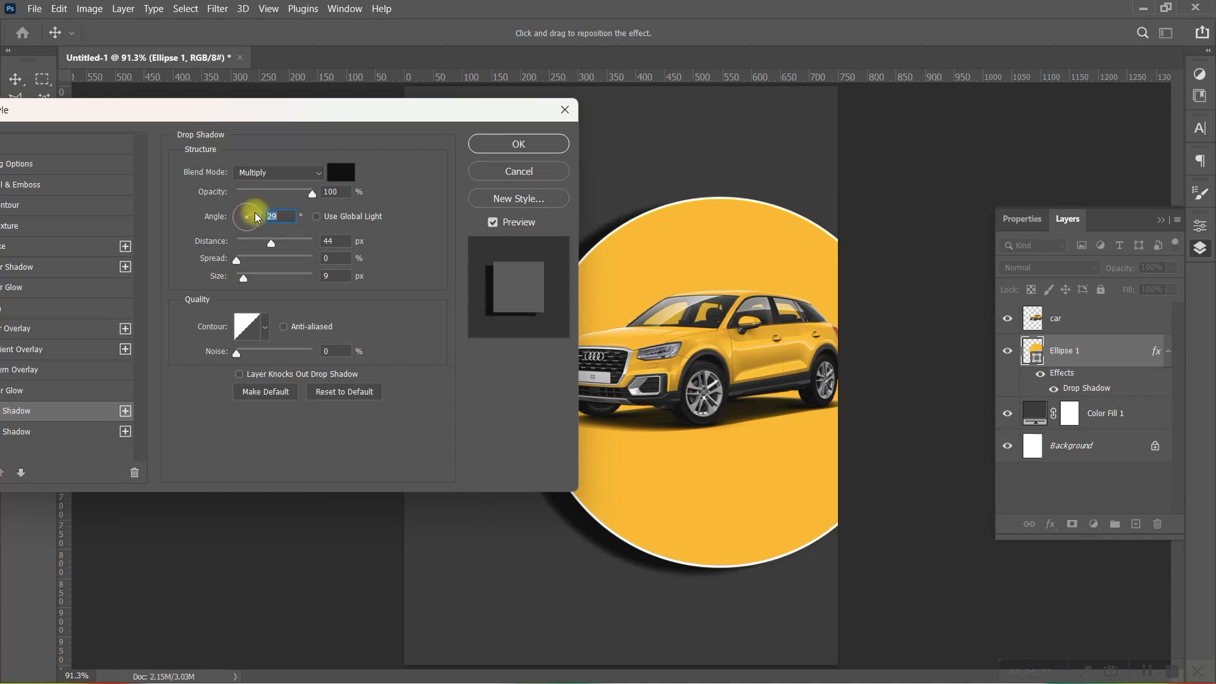
pyautogui.click(257, 221)
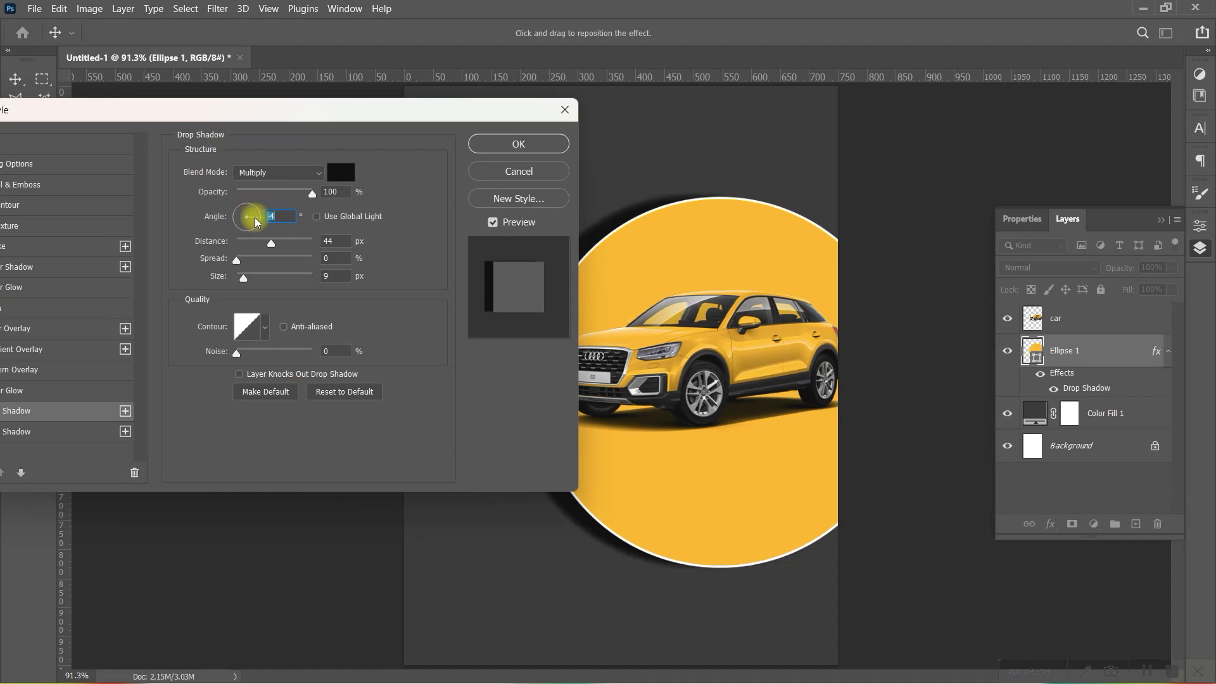
pyautogui.click(257, 223)
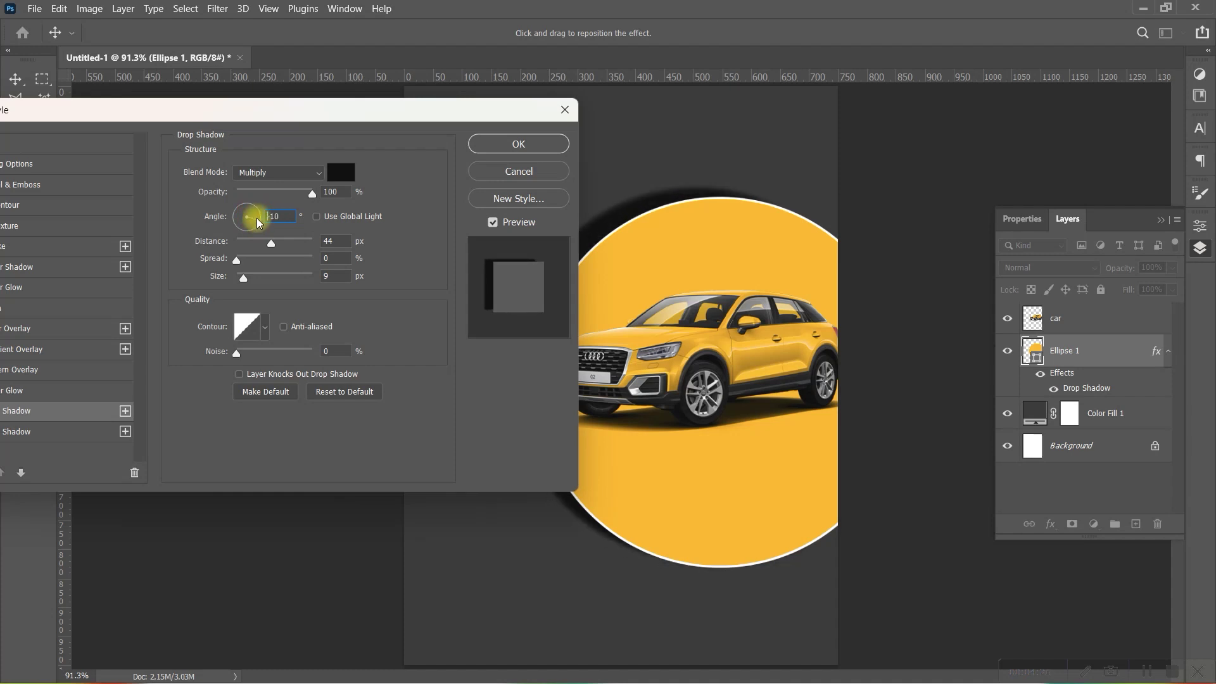
pyautogui.click(258, 214)
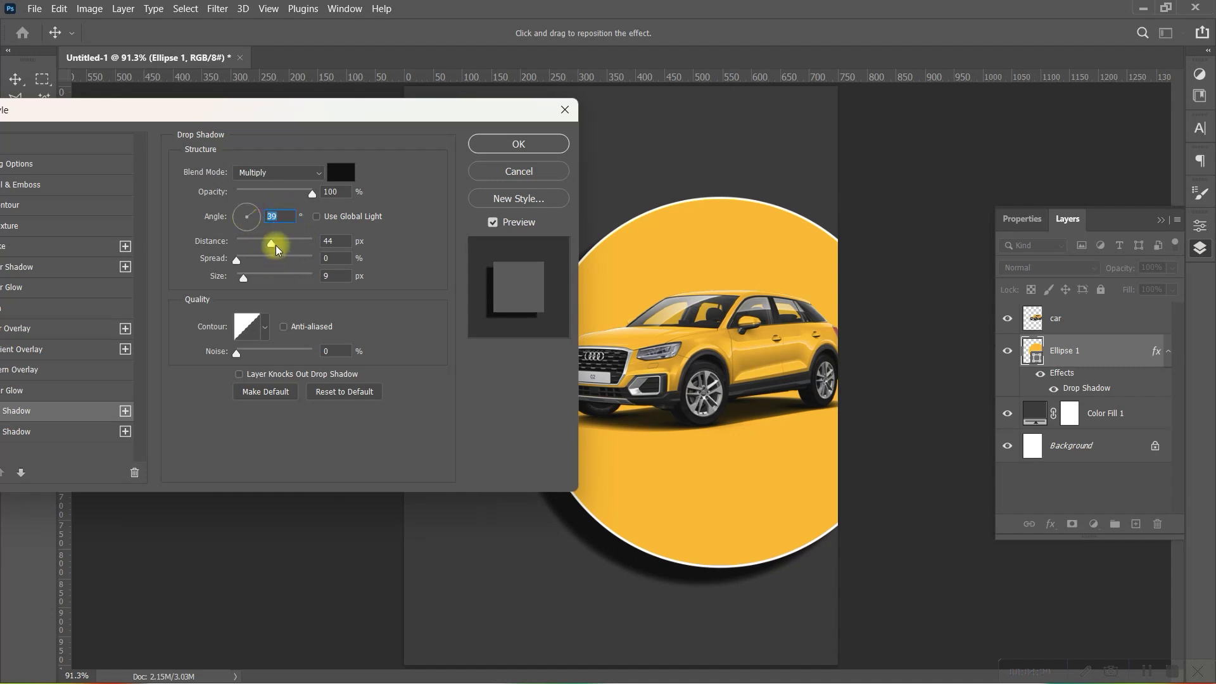
pyautogui.moveTo(273, 246); pyautogui.dragTo(261, 247)
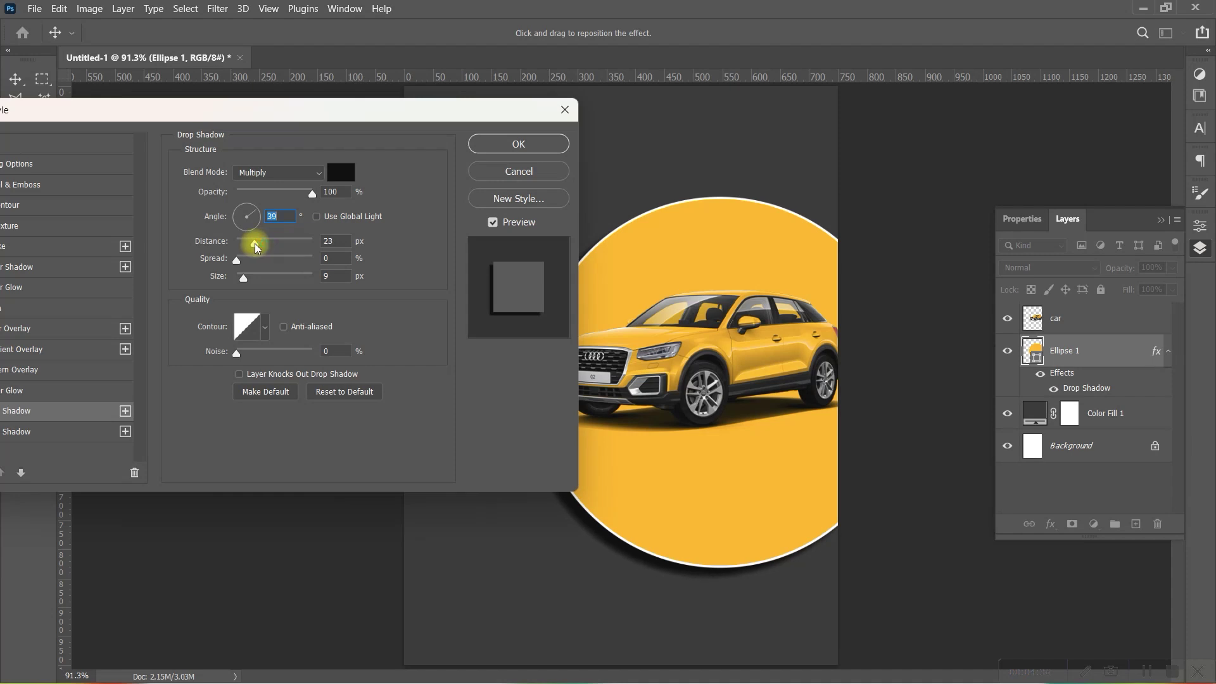
pyautogui.moveTo(257, 248); pyautogui.dragTo(250, 248)
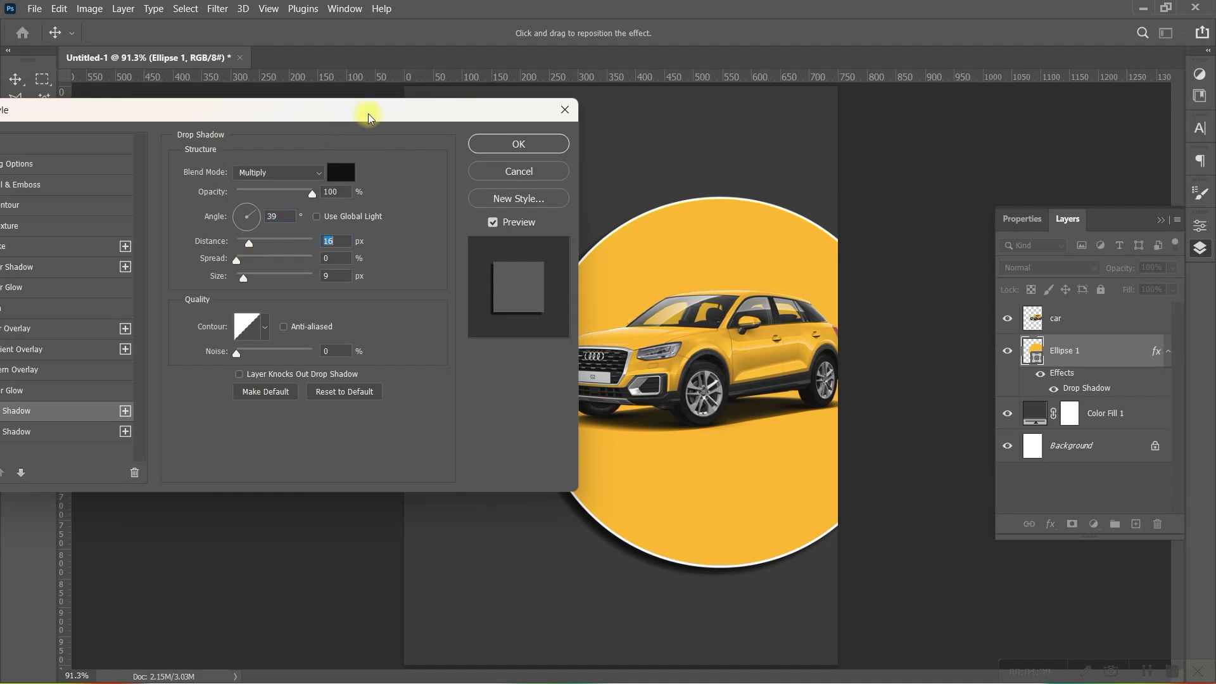
pyautogui.moveTo(371, 113); pyautogui.dragTo(240, 275)
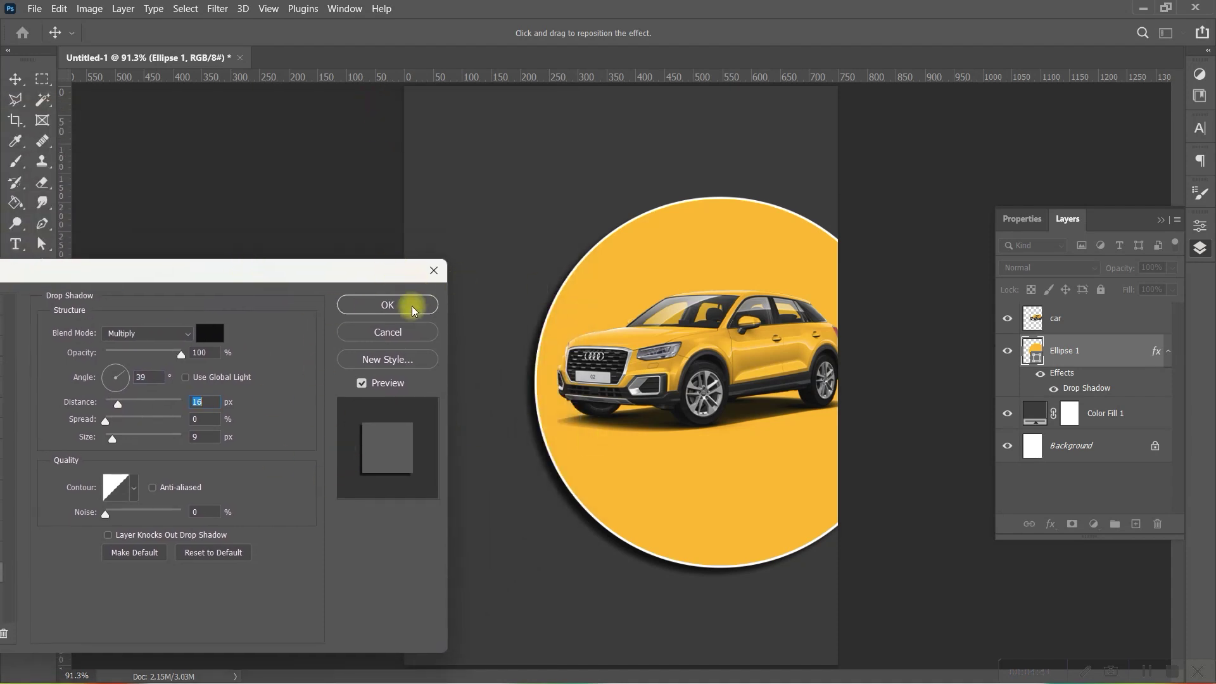
pyautogui.click(388, 304)
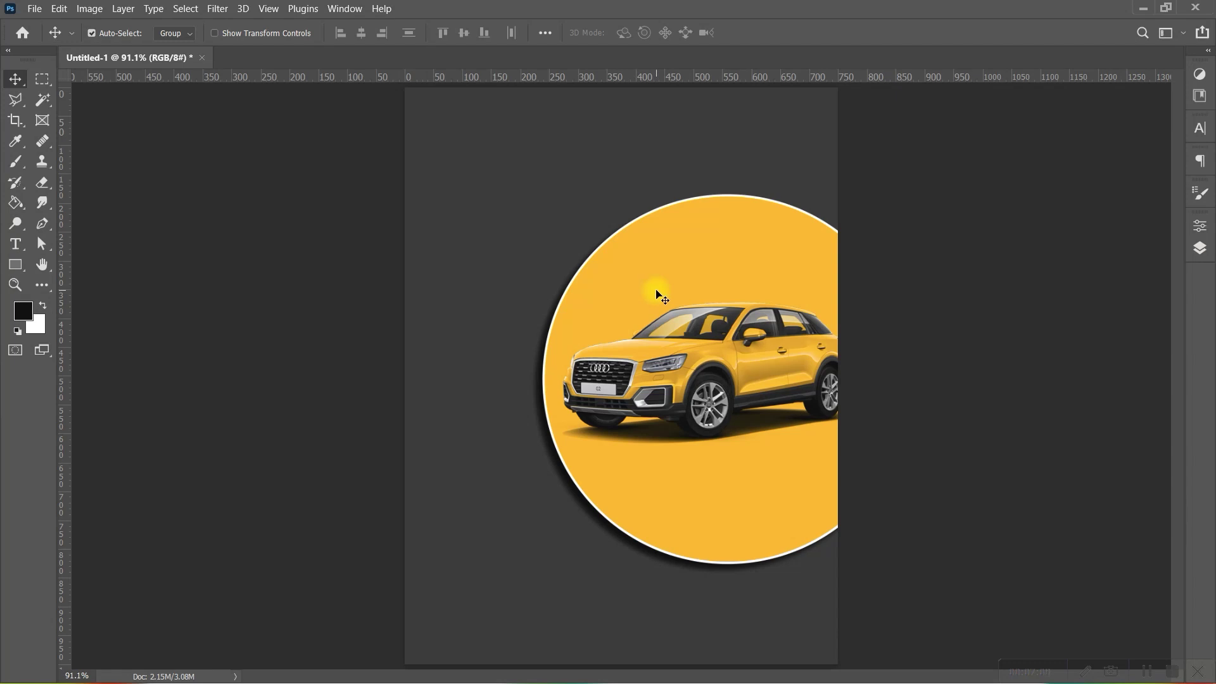
# - Draw a black rectangle at the poster's top right with 0 px corner radii
pyautogui.press('u')
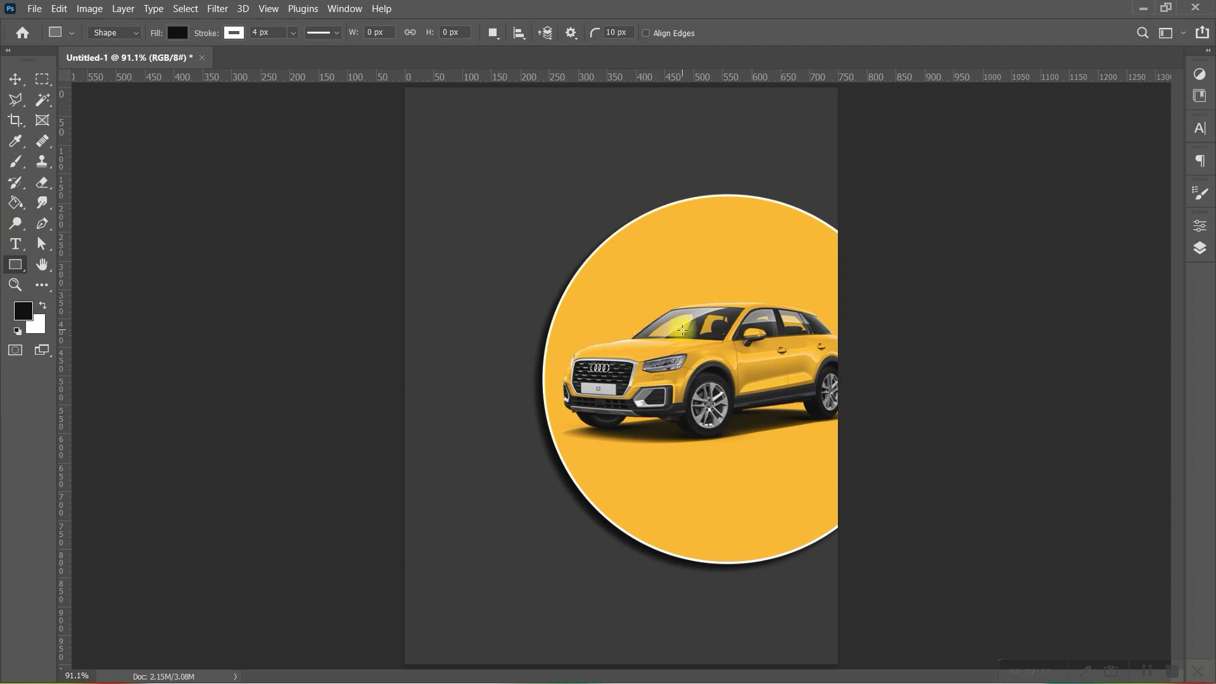
pyautogui.scroll(-3, 689, 326)
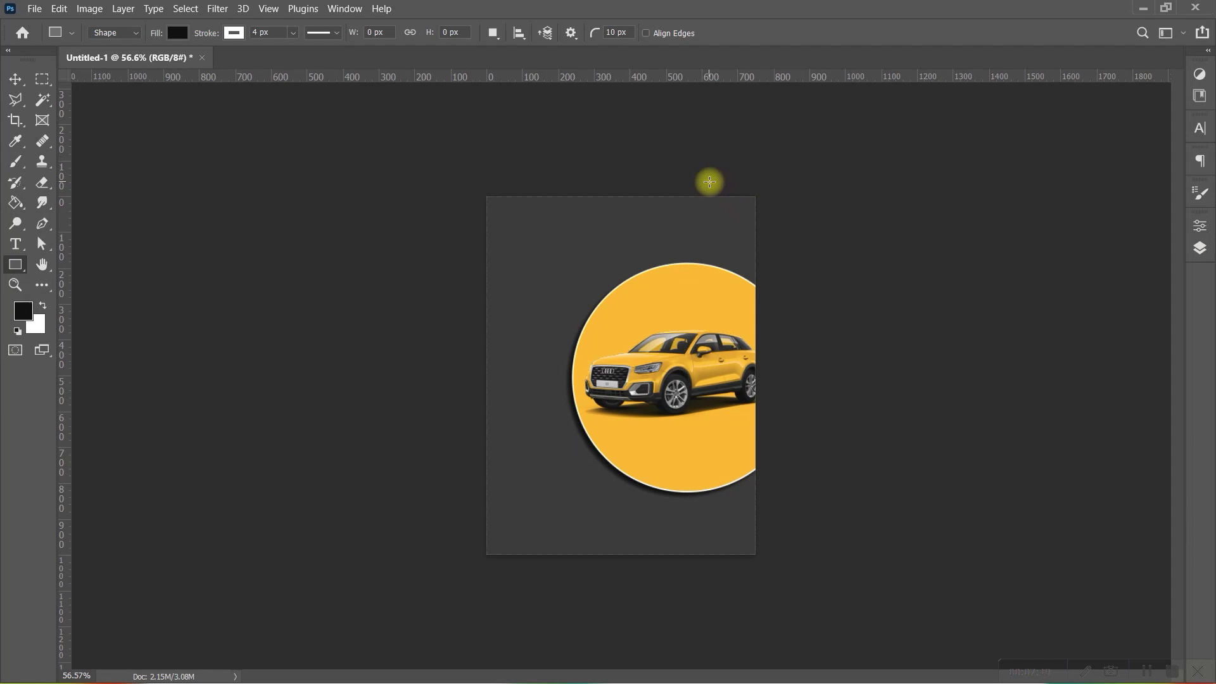
pyautogui.moveTo(598, 182); pyautogui.dragTo(787, 322)
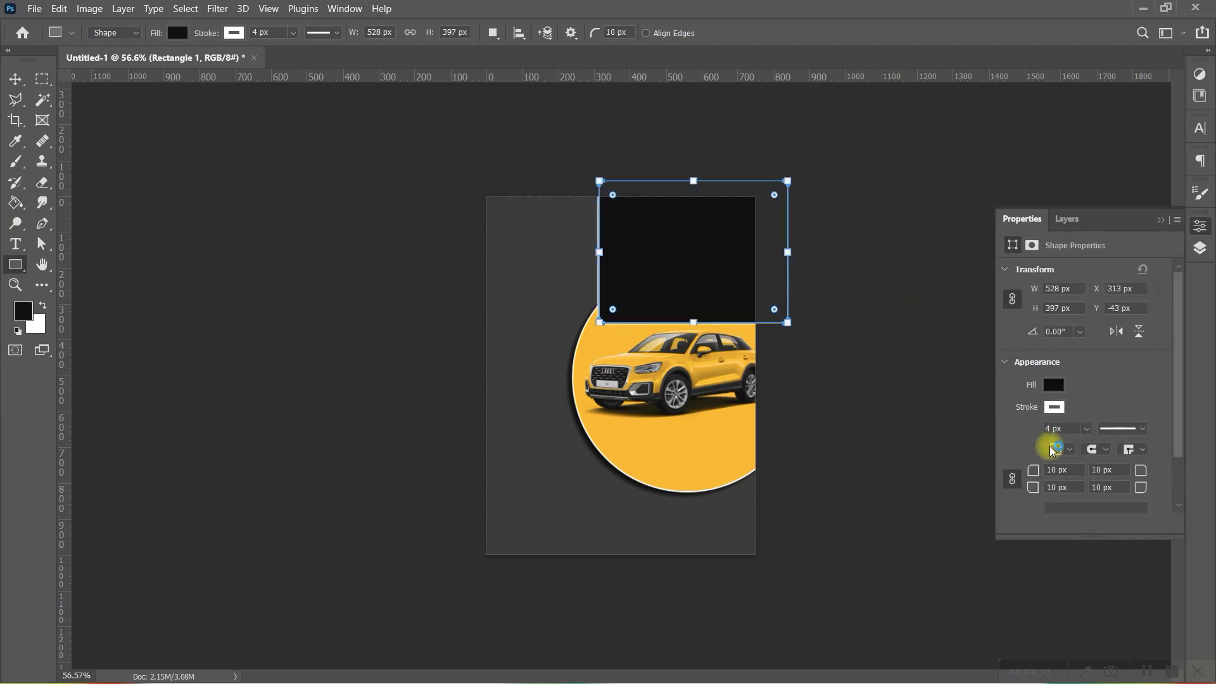
pyautogui.click(1050, 470)
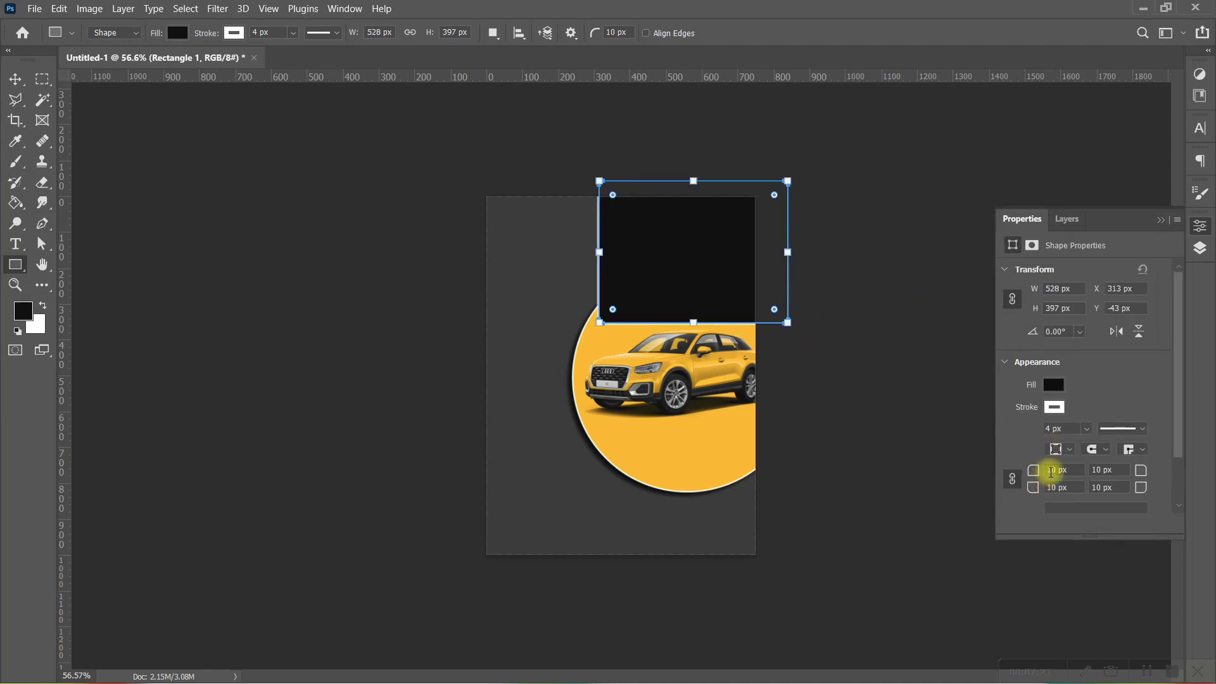
pyautogui.press('BackSpace')
pyautogui.write('0')
pyautogui.press('Return')
pyautogui.click(1012, 478)
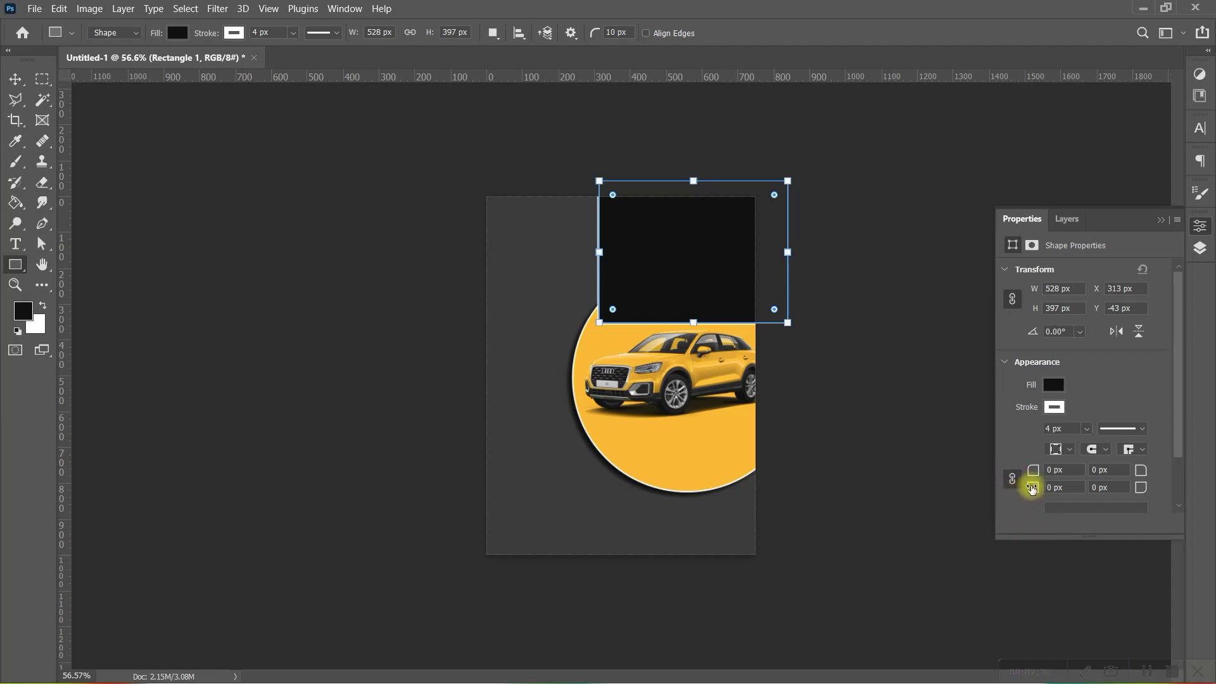
# - Tilt the black rectangle at an angle and undo the stray thin rectangle
pyautogui.doubleClick(1053, 469)
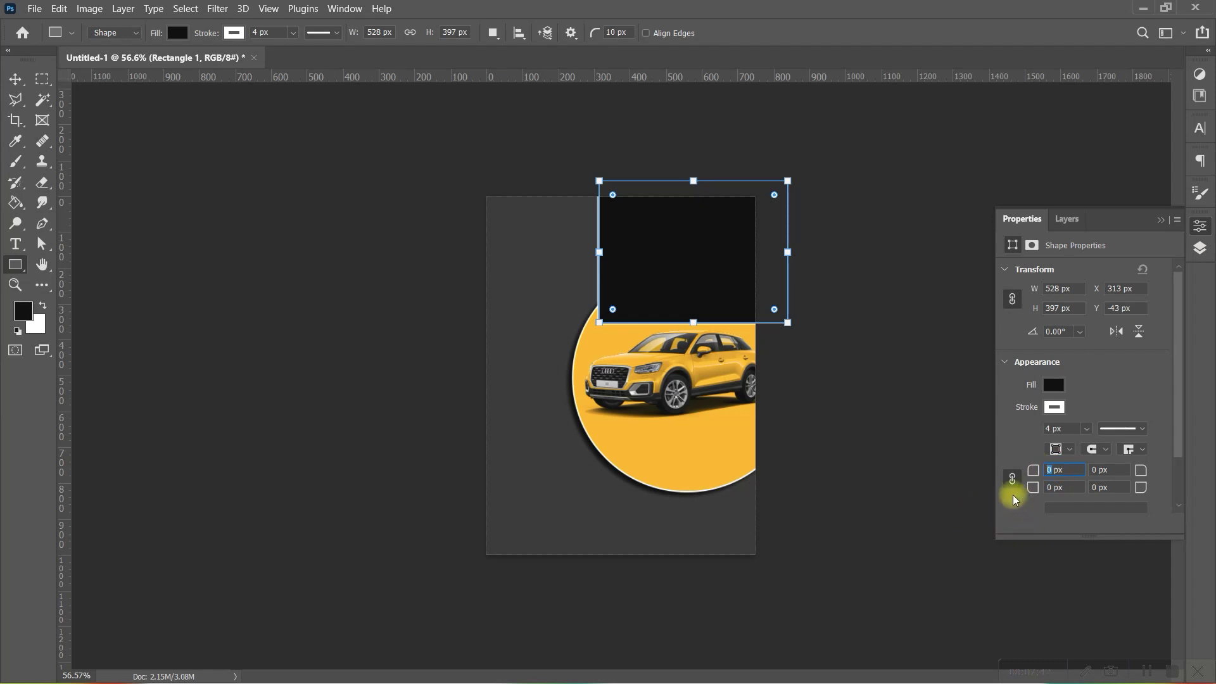
pyautogui.click(1056, 469)
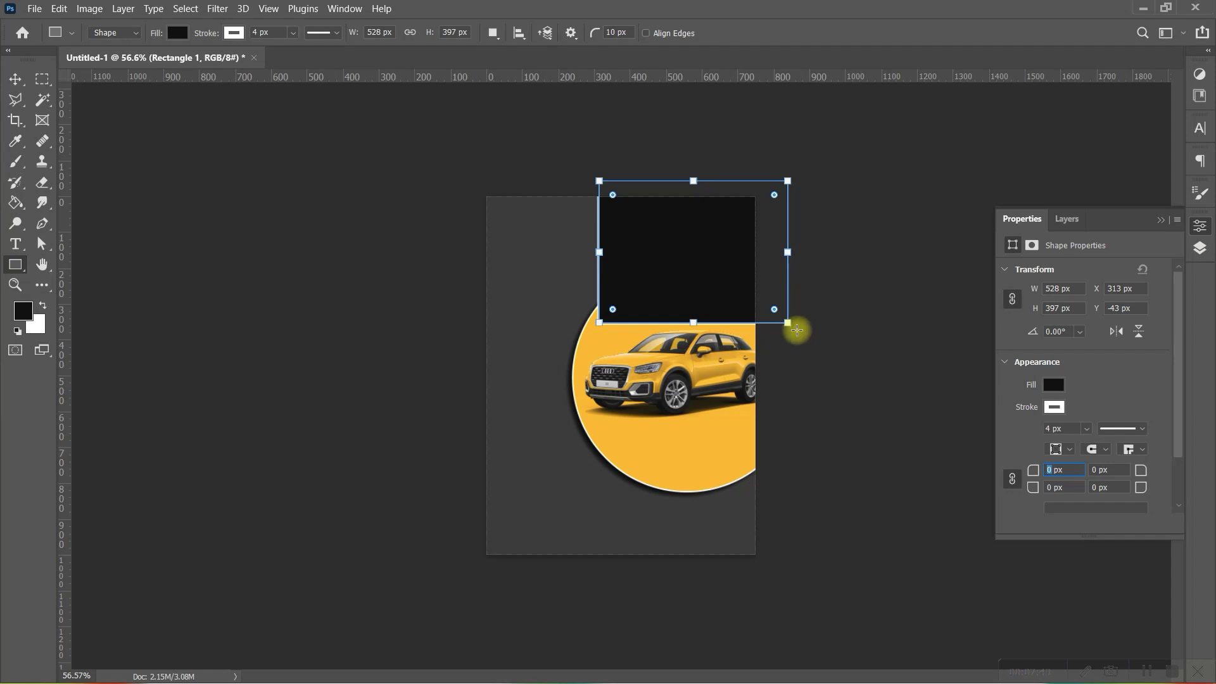
pyautogui.click(806, 335)
pyautogui.moveTo(805, 336)
pyautogui.mouseDown()
pyautogui.moveTo(792, 277)
pyautogui.moveTo(839, 242)
pyautogui.mouseUp()
pyautogui.hotkey('ctrl', 'z')
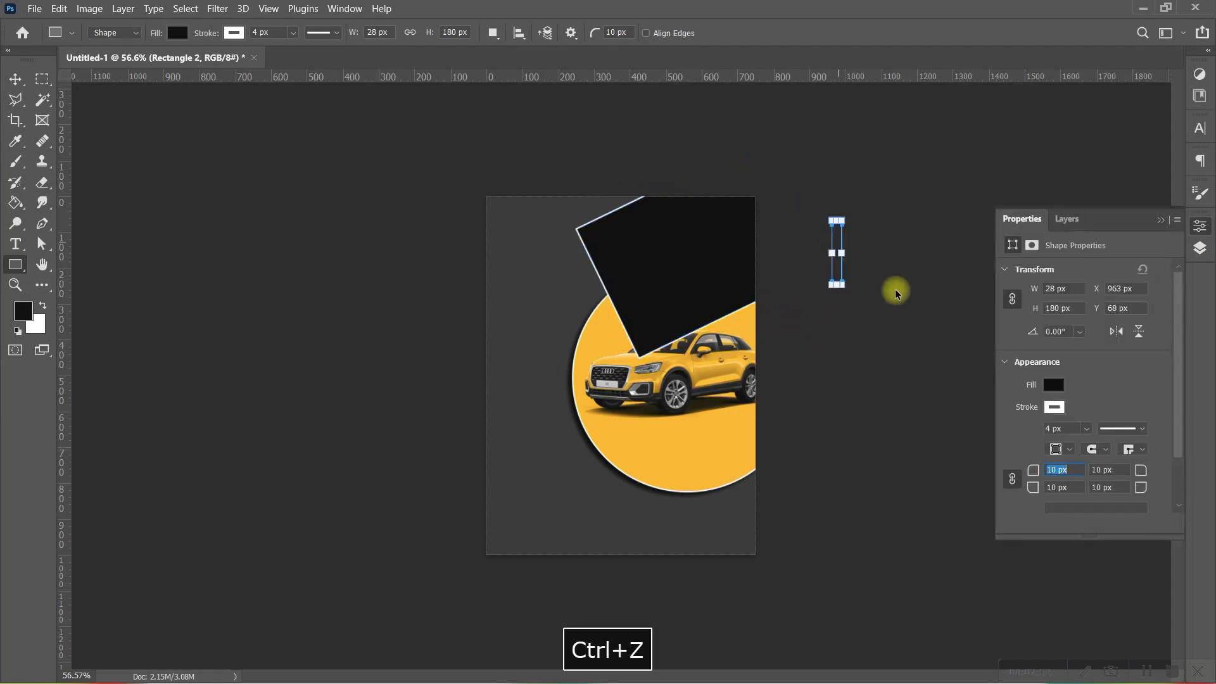
# - Rotate the rectangle to about -15°, shift it into the top-right corner, and place it below Ellipse 1
pyautogui.press('v')
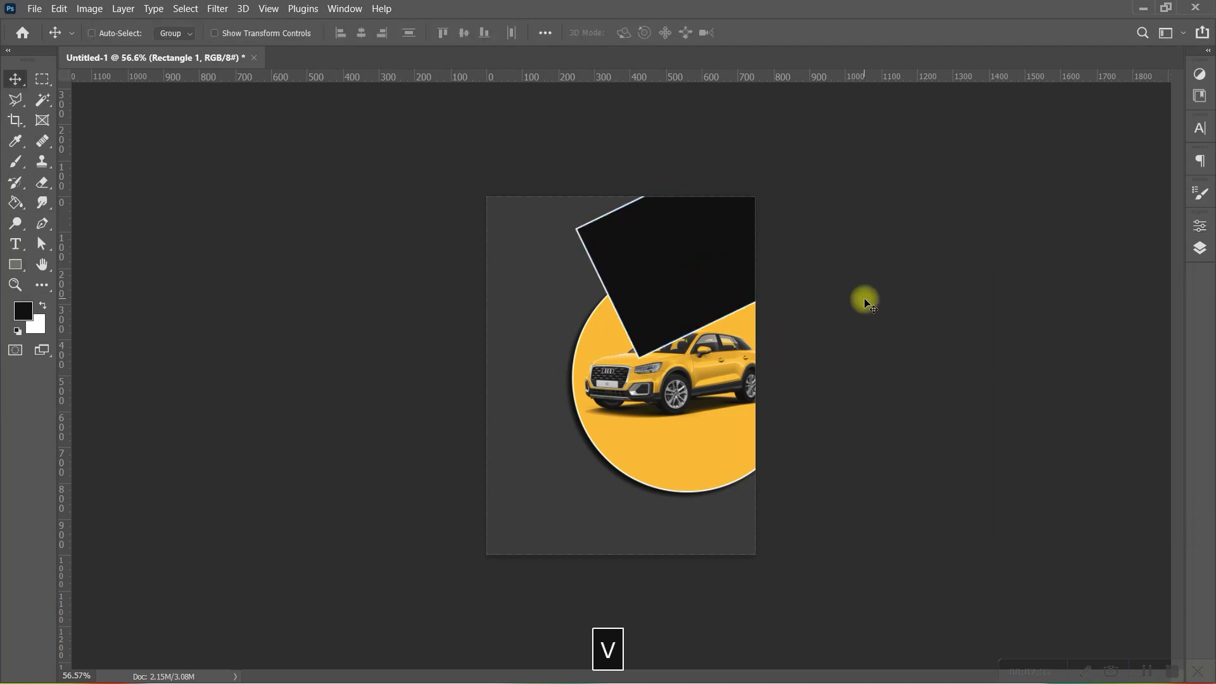
pyautogui.hotkey('ctrl', 't')
pyautogui.moveTo(913, 391); pyautogui.dragTo(909, 317)
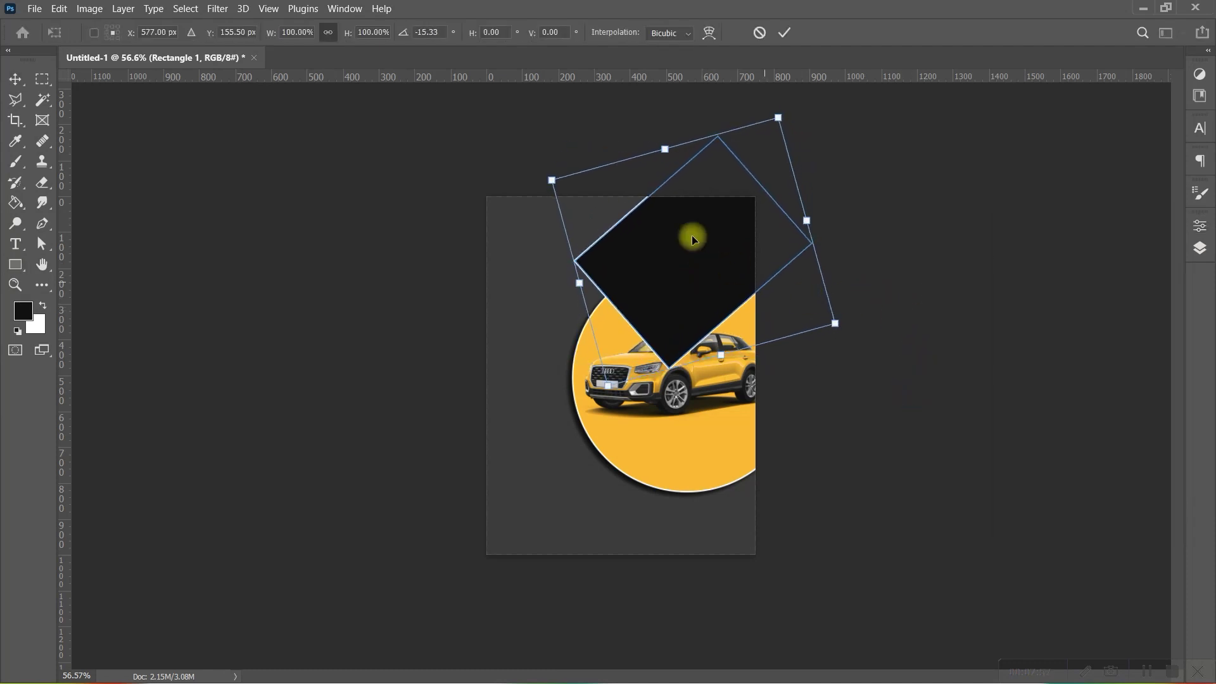
pyautogui.moveTo(699, 248); pyautogui.dragTo(753, 233)
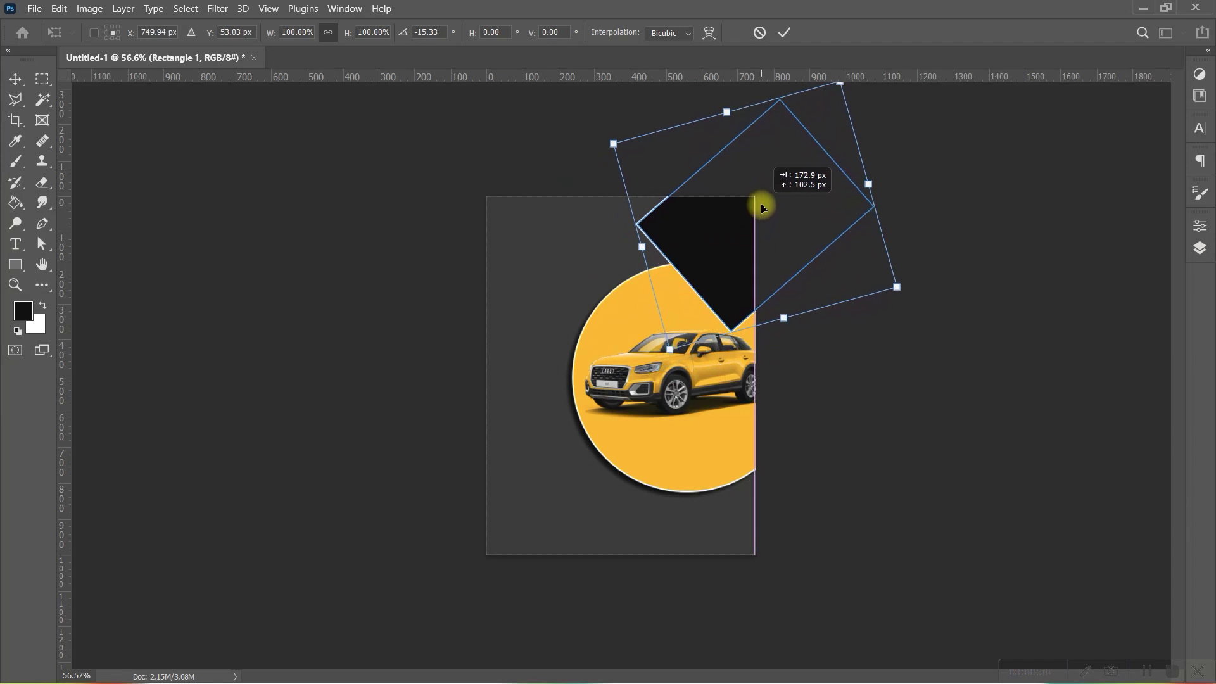
pyautogui.moveTo(754, 234); pyautogui.dragTo(759, 211)
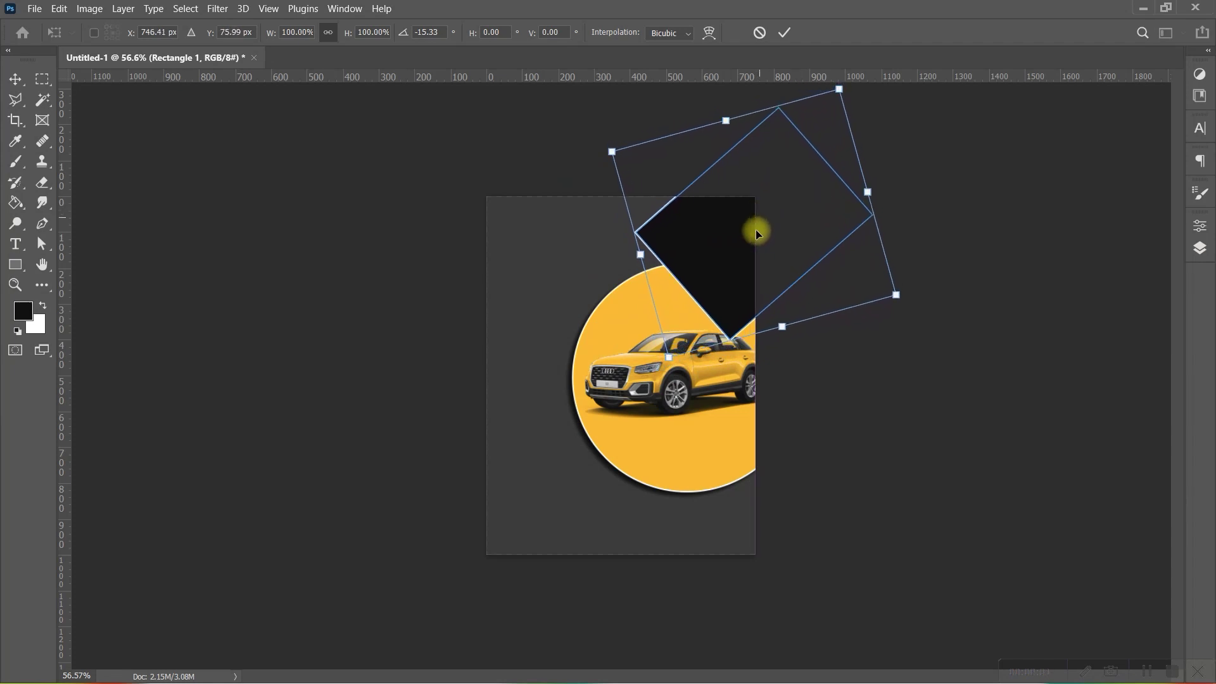
pyautogui.doubleClick(742, 196)
pyautogui.click(1199, 252)
pyautogui.moveTo(1107, 318); pyautogui.dragTo(1083, 398)
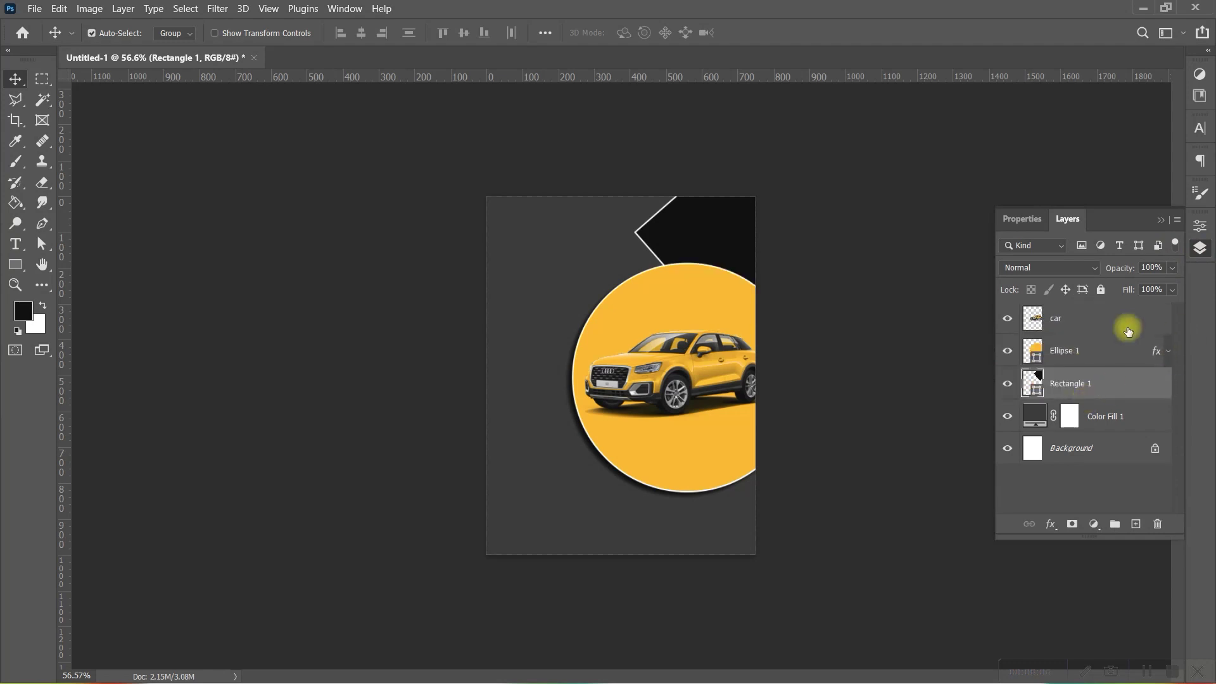
# - Set the angled rectangle's fill to the recent yellow swatch
pyautogui.scroll(1, 848, 188)
pyautogui.scroll(2, 849, 188)
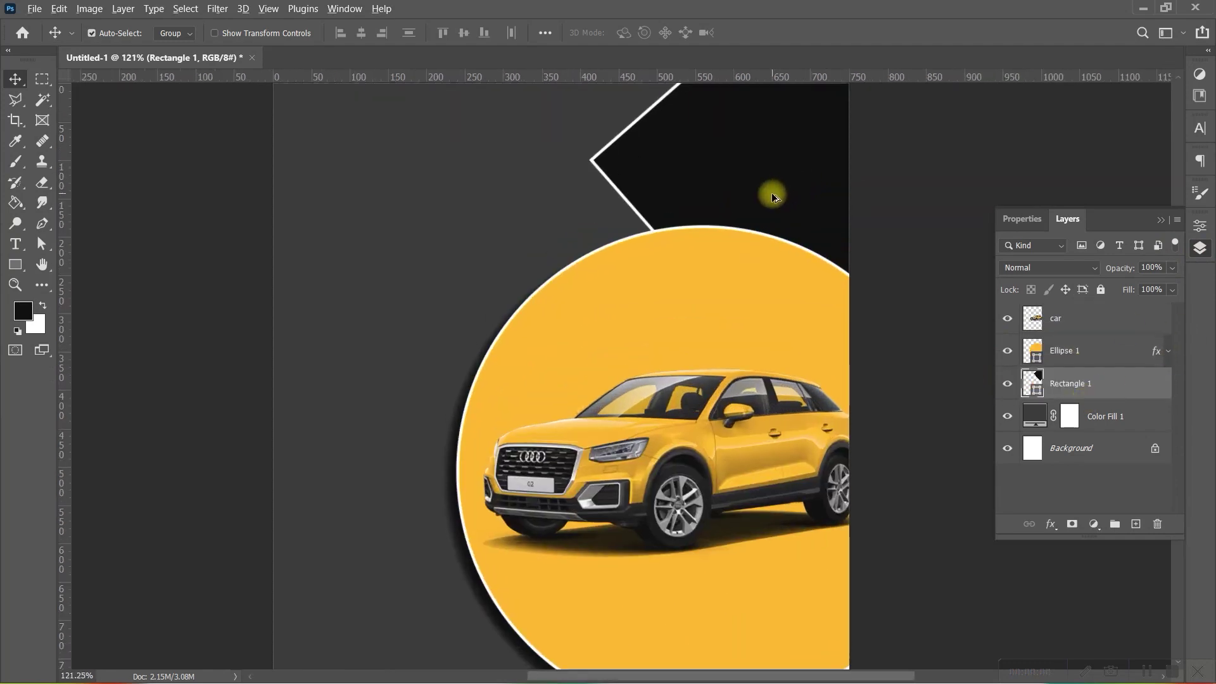
pyautogui.scroll(1, 823, 163)
pyautogui.click(823, 163)
pyautogui.scroll(-2, 709, 198)
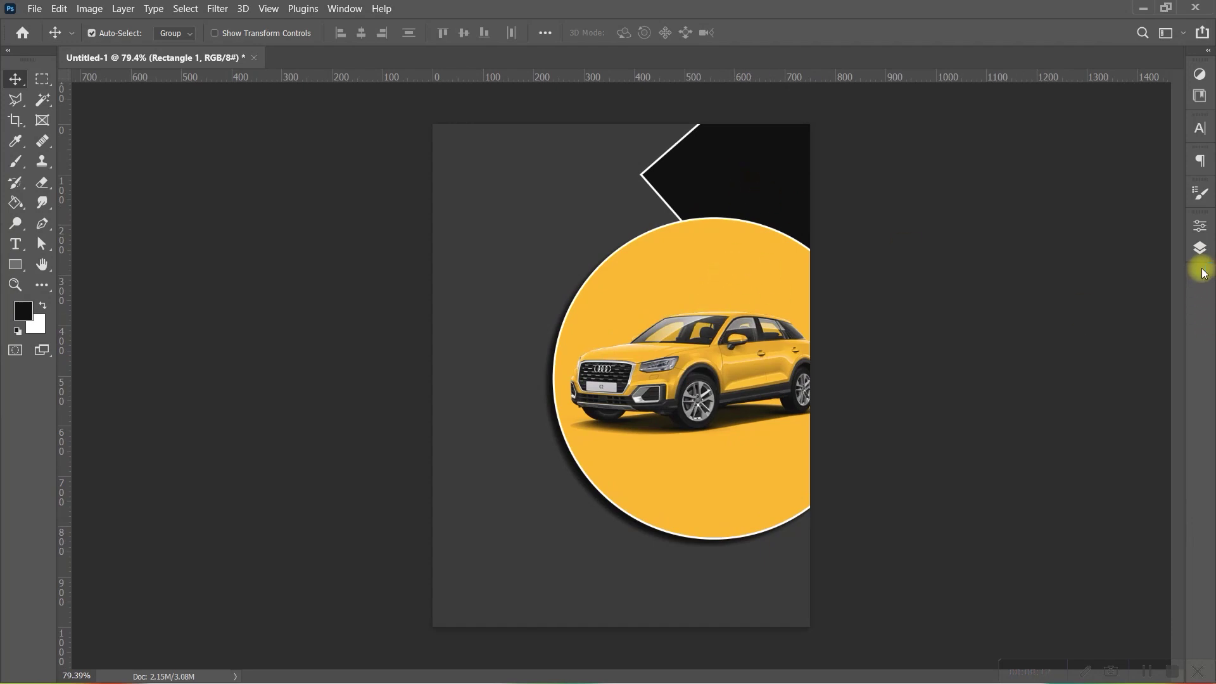
pyautogui.click(1200, 249)
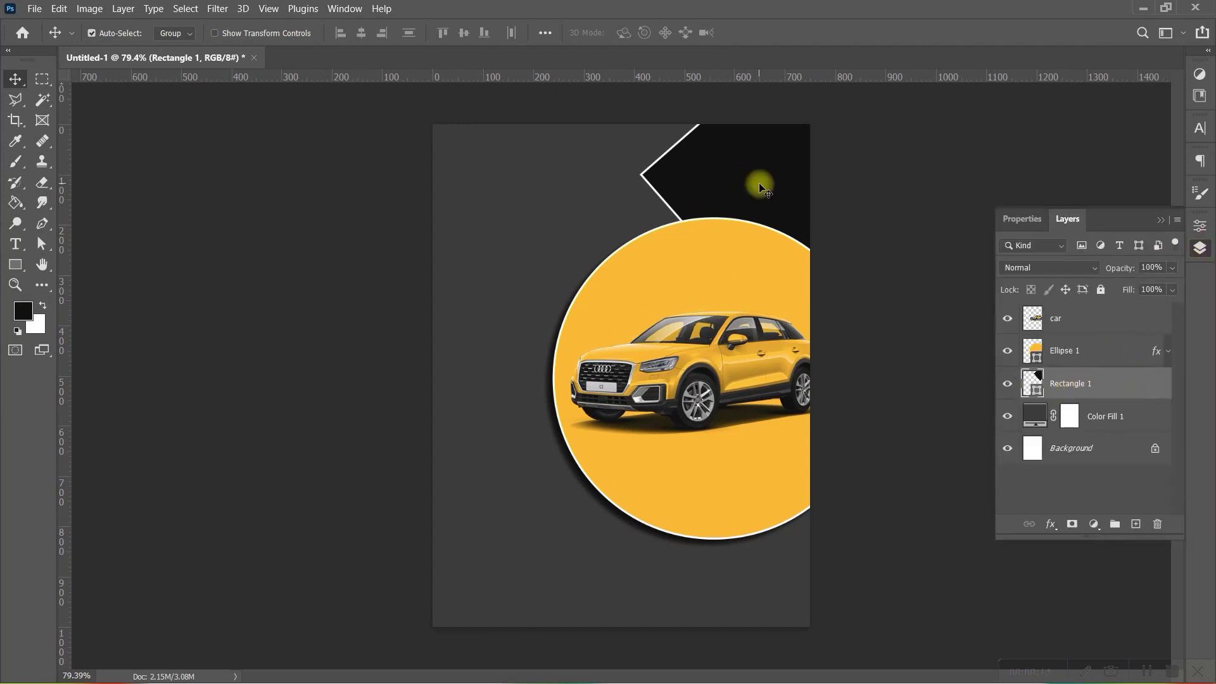
pyautogui.click(15, 265)
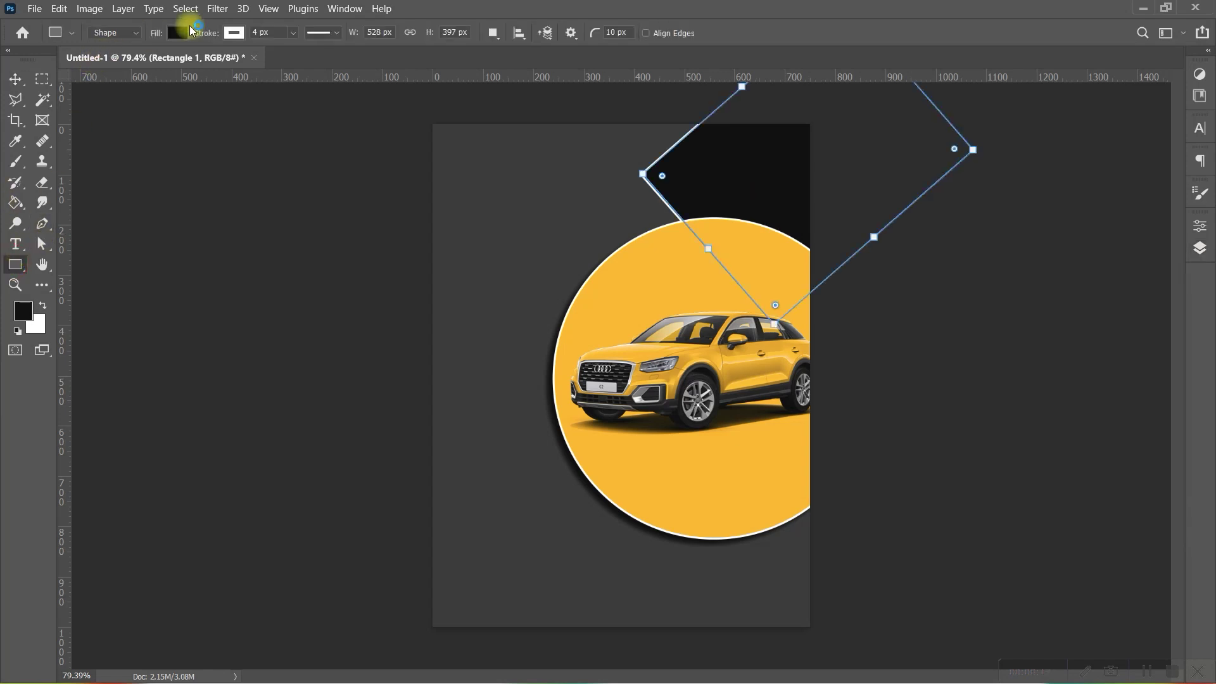
pyautogui.click(181, 33)
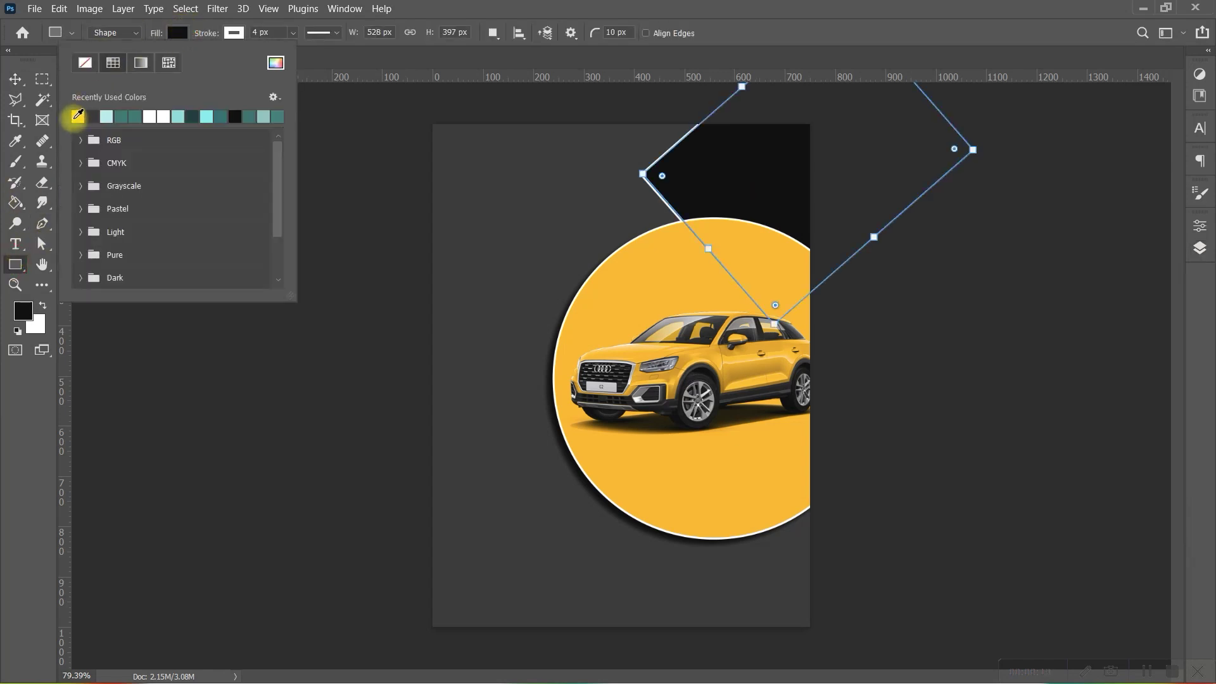
pyautogui.click(78, 115)
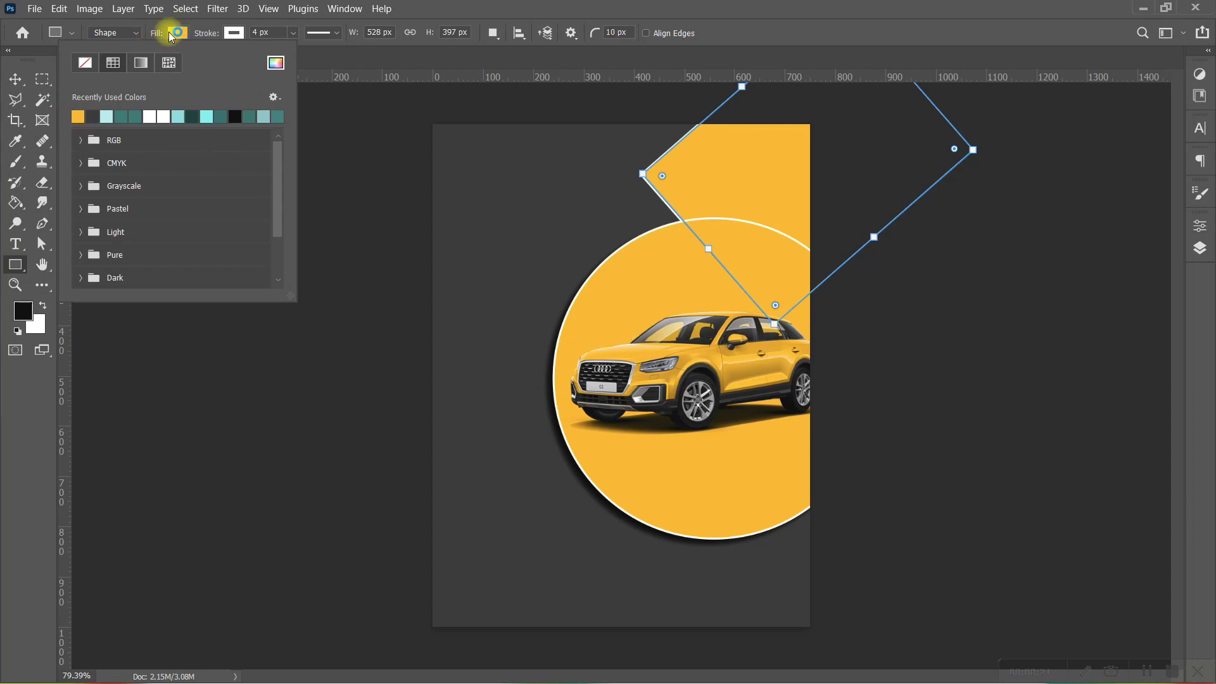
pyautogui.click(177, 33)
# - Duplicate the yellow shape down to the poster's bottom right, behind the circle
pyautogui.press('v')
pyautogui.moveTo(780, 187)
pyautogui.mouseDown()
pyautogui.moveTo(800, 534)
pyautogui.moveTo(815, 589)
pyautogui.mouseUp()
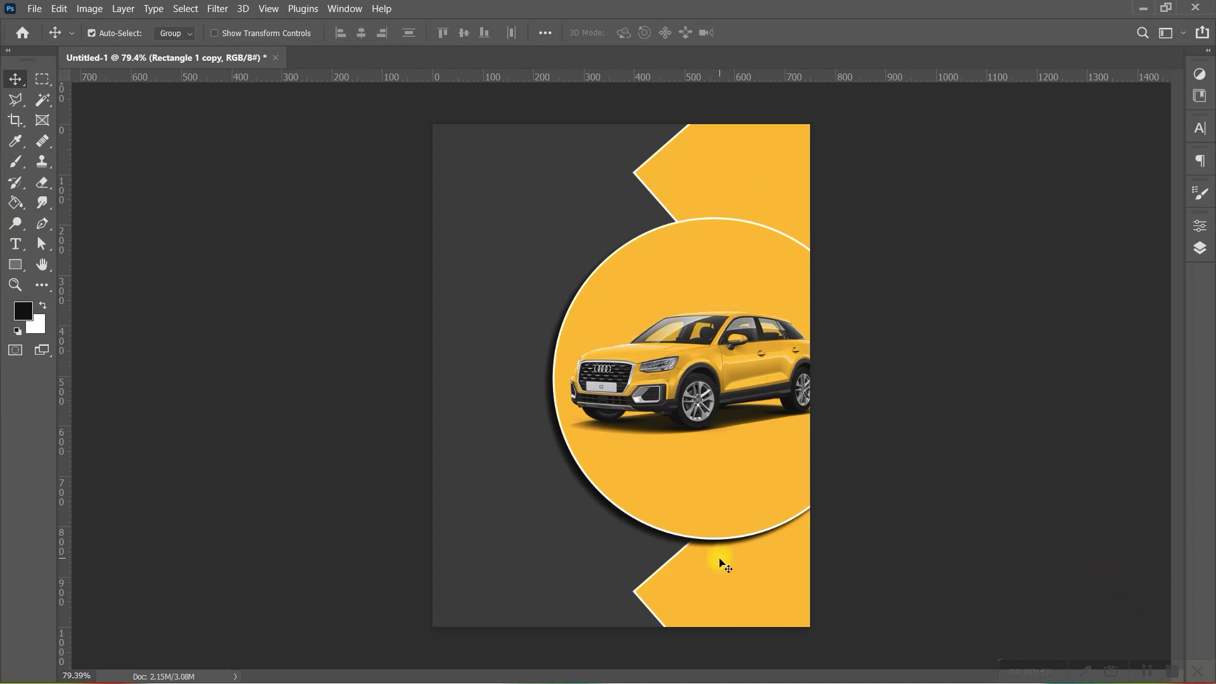
pyautogui.moveTo(686, 602); pyautogui.dragTo(689, 599)
# - Scale the Ellipse 1 and car layers to about 85% and shift them right between the chevrons
pyautogui.click(1210, 252)
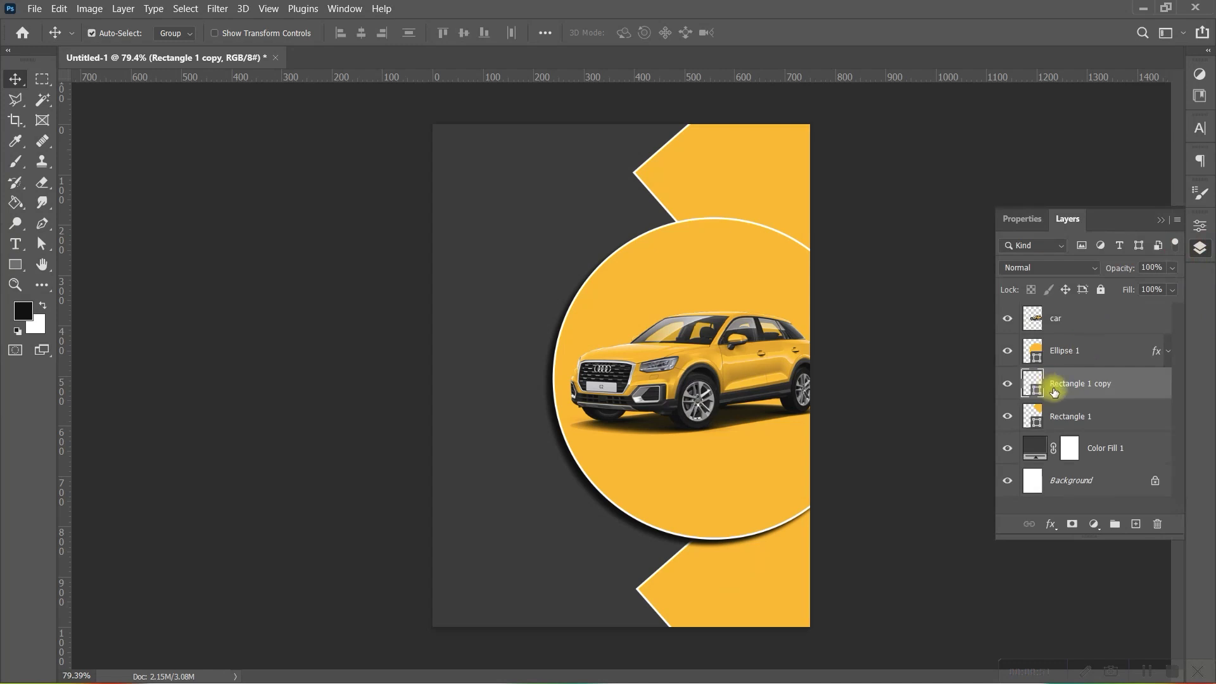
pyautogui.click(1078, 347)
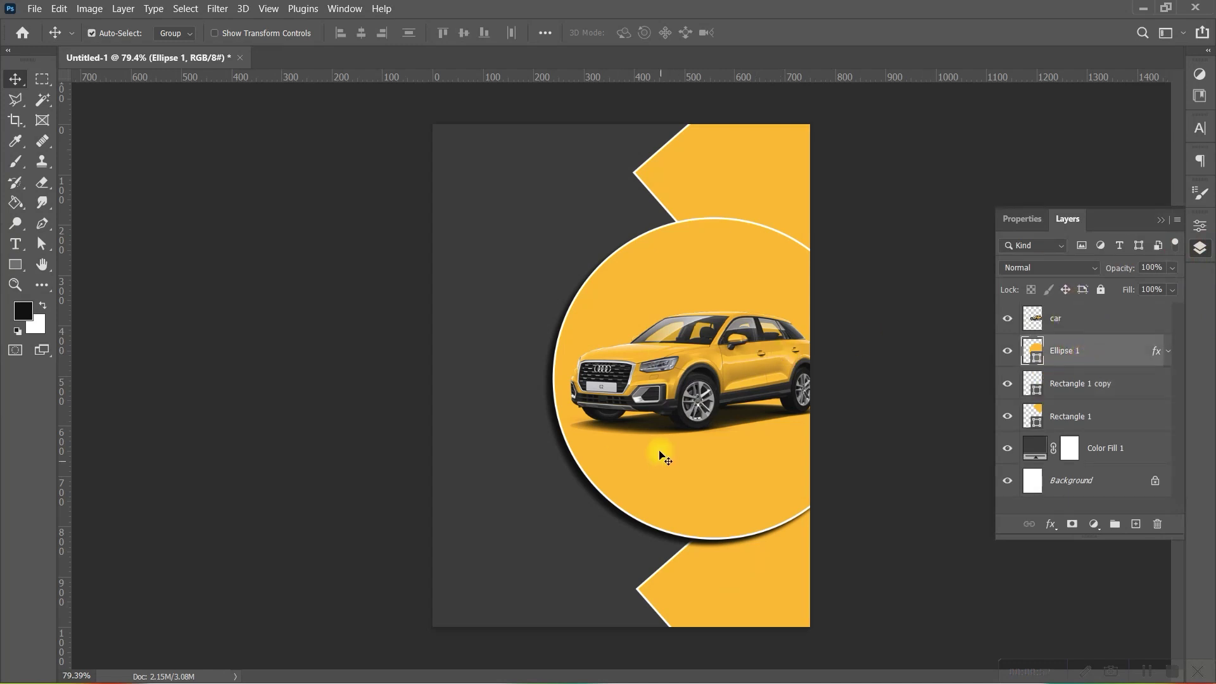
pyautogui.keyDown('ctrl'); pyautogui.click(1089, 321); pyautogui.keyUp('ctrl')
pyautogui.hotkey('ctrl', 't')
pyautogui.moveTo(719, 223); pyautogui.dragTo(714, 242)
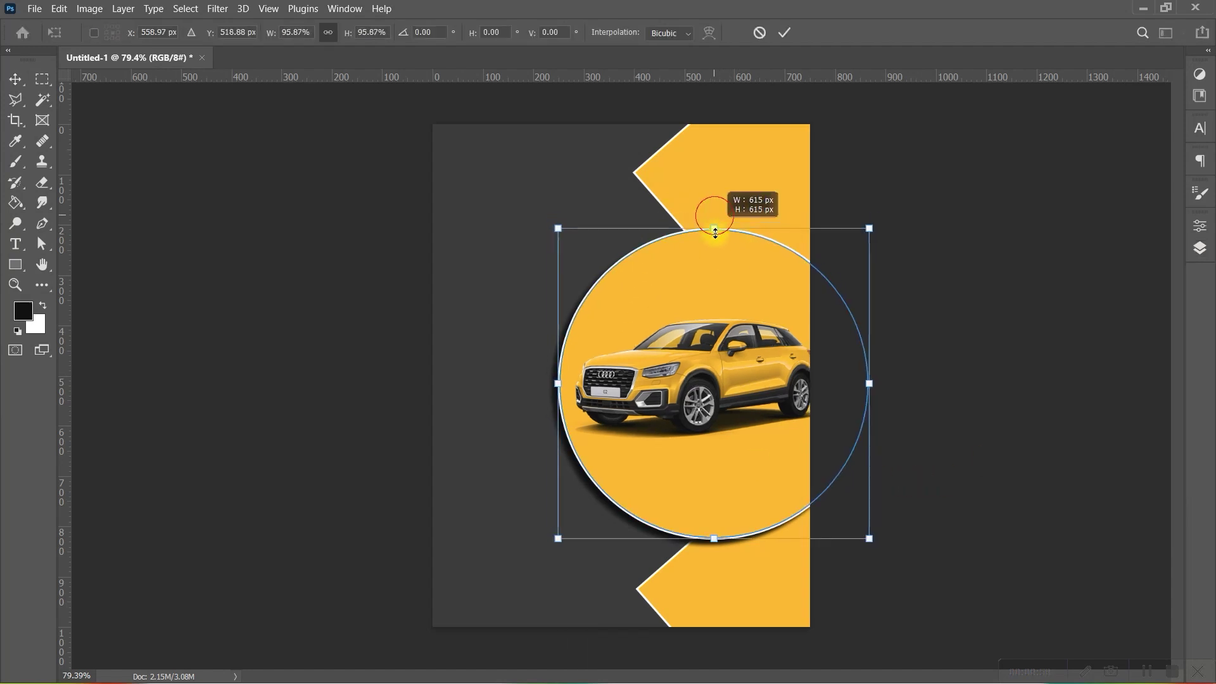
pyautogui.moveTo(728, 380); pyautogui.dragTo(738, 397)
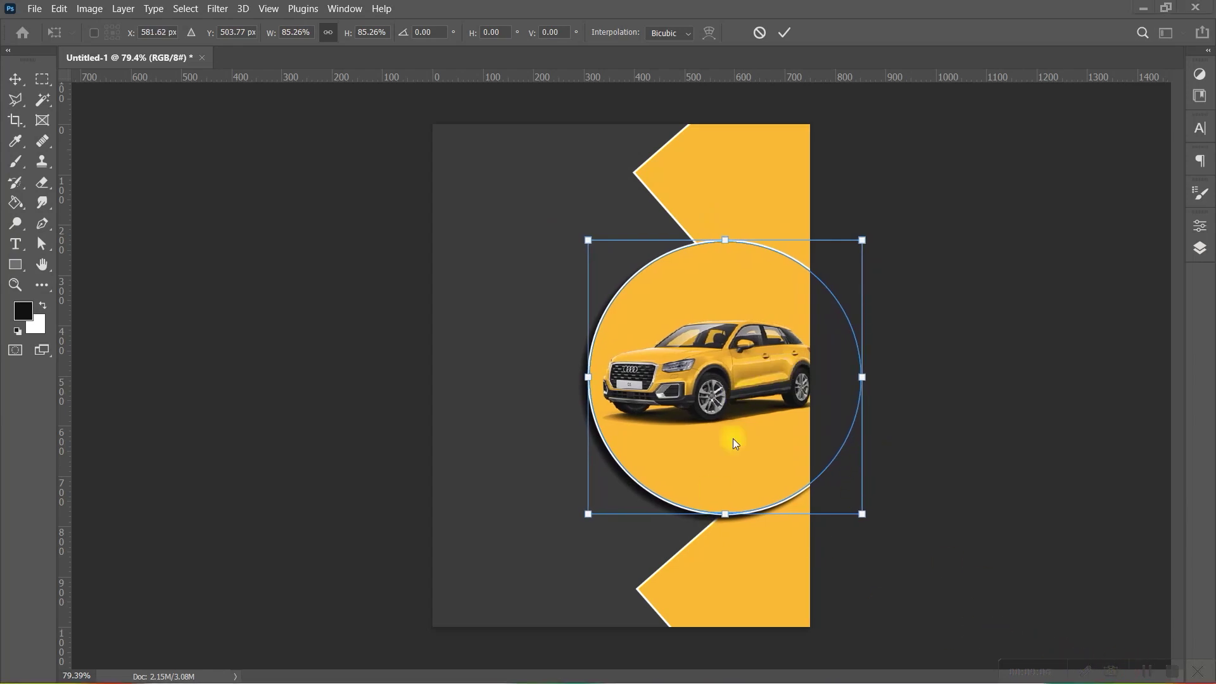
pyautogui.press('Return')
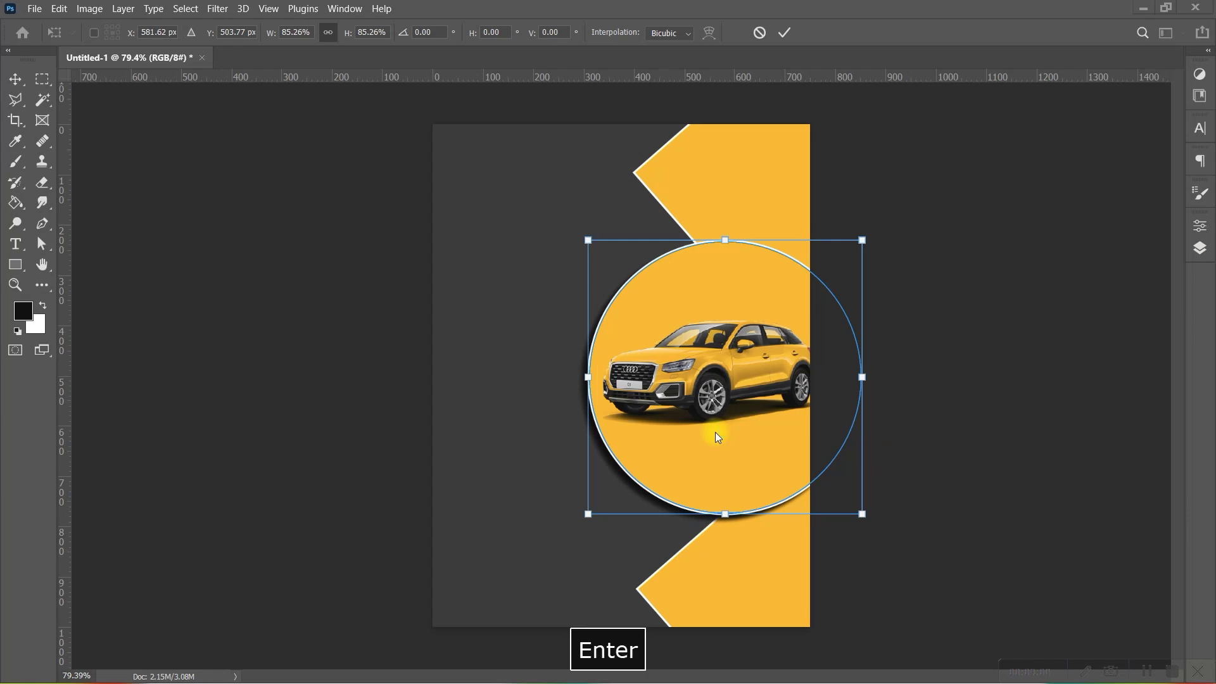
pyautogui.press('space')
pyautogui.press('Return')
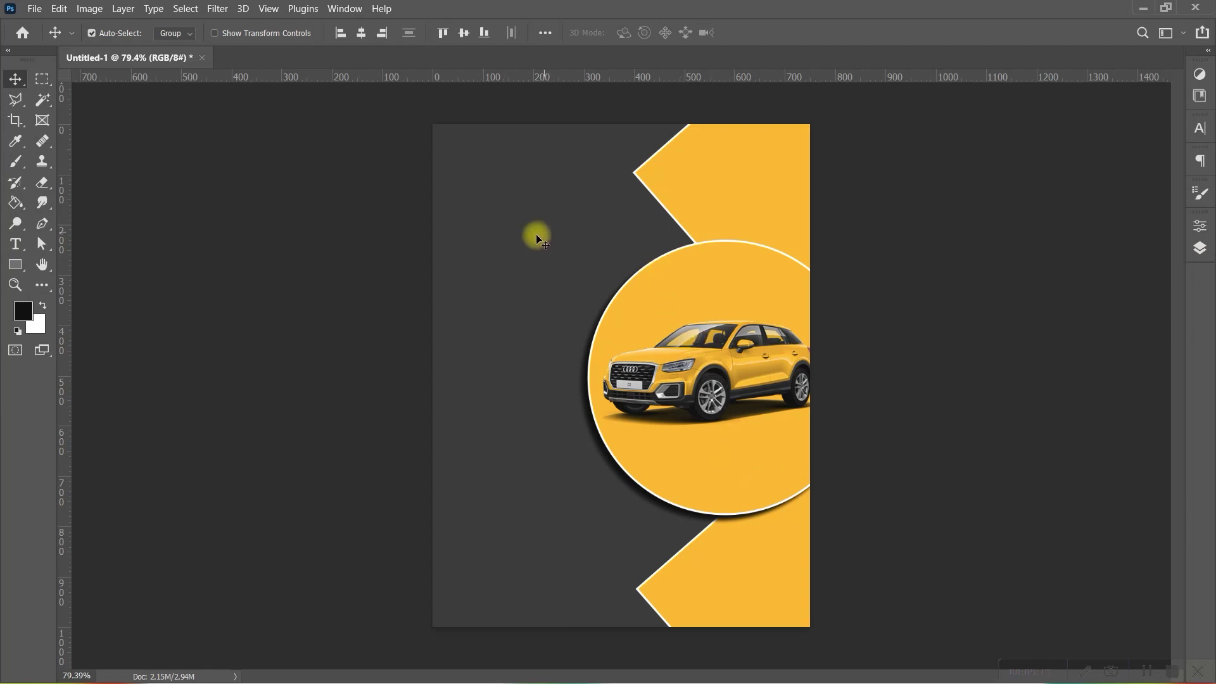
# - Add a 'NEED A CAR ?' text layer at the top left and colour it white
pyautogui.click(16, 244)
pyautogui.click(531, 188)
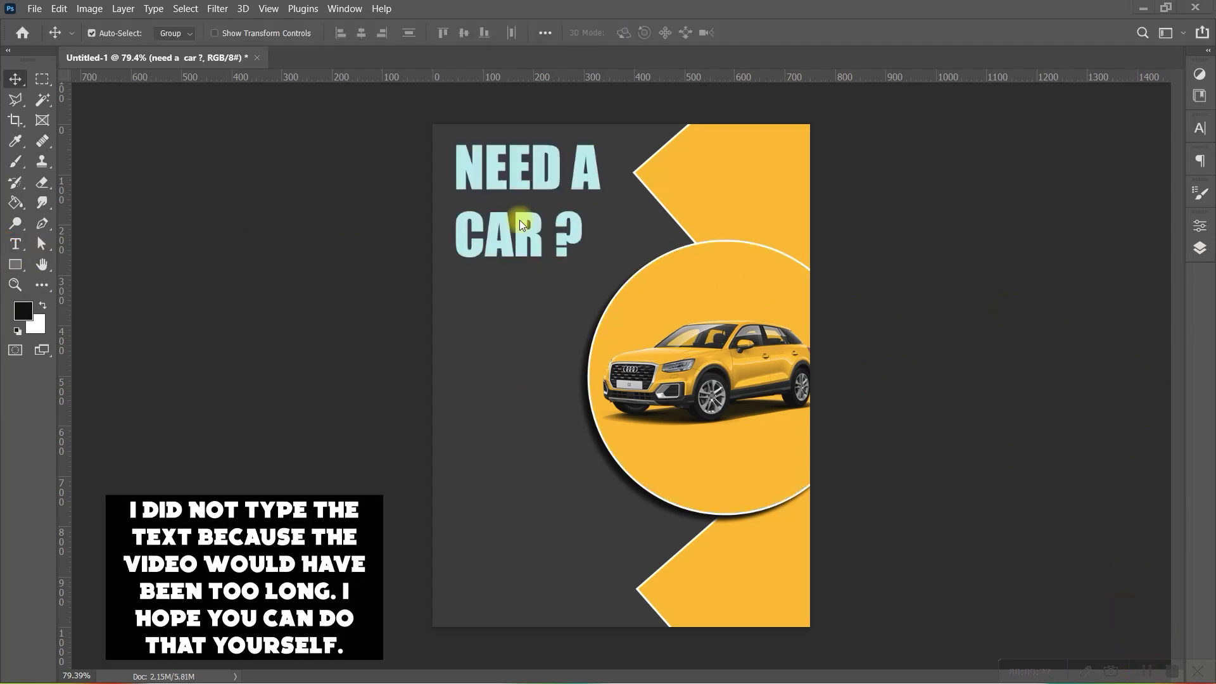
pyautogui.press('space')
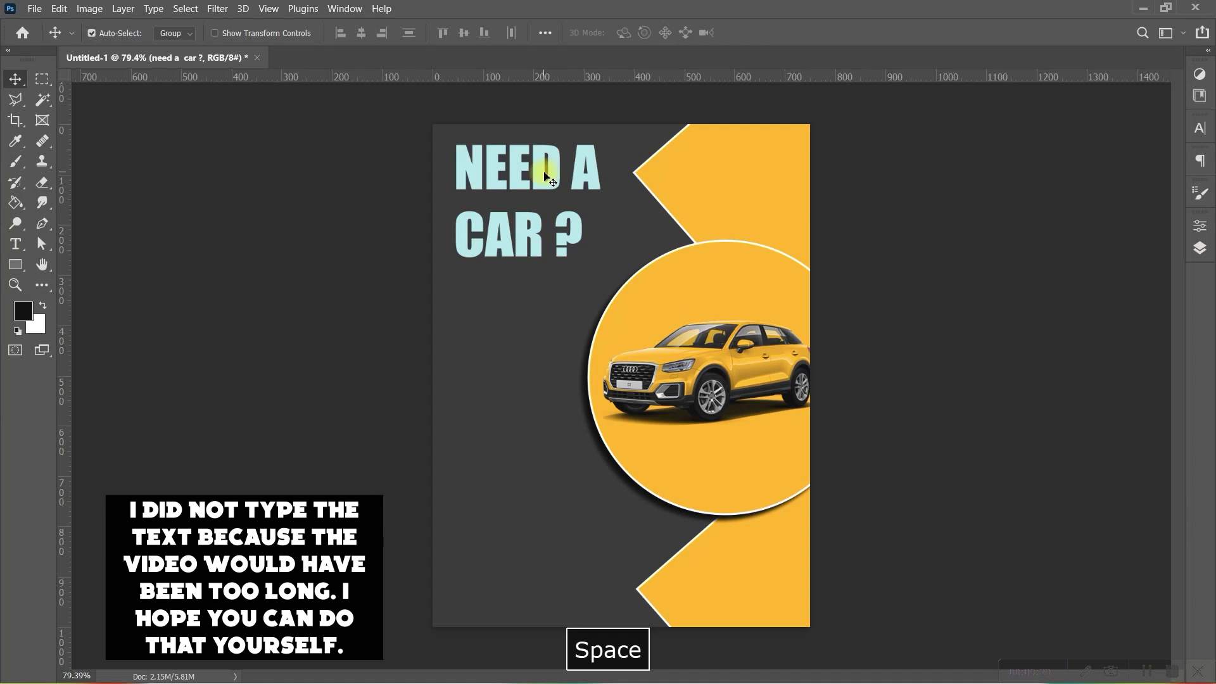
pyautogui.doubleClick(532, 216)
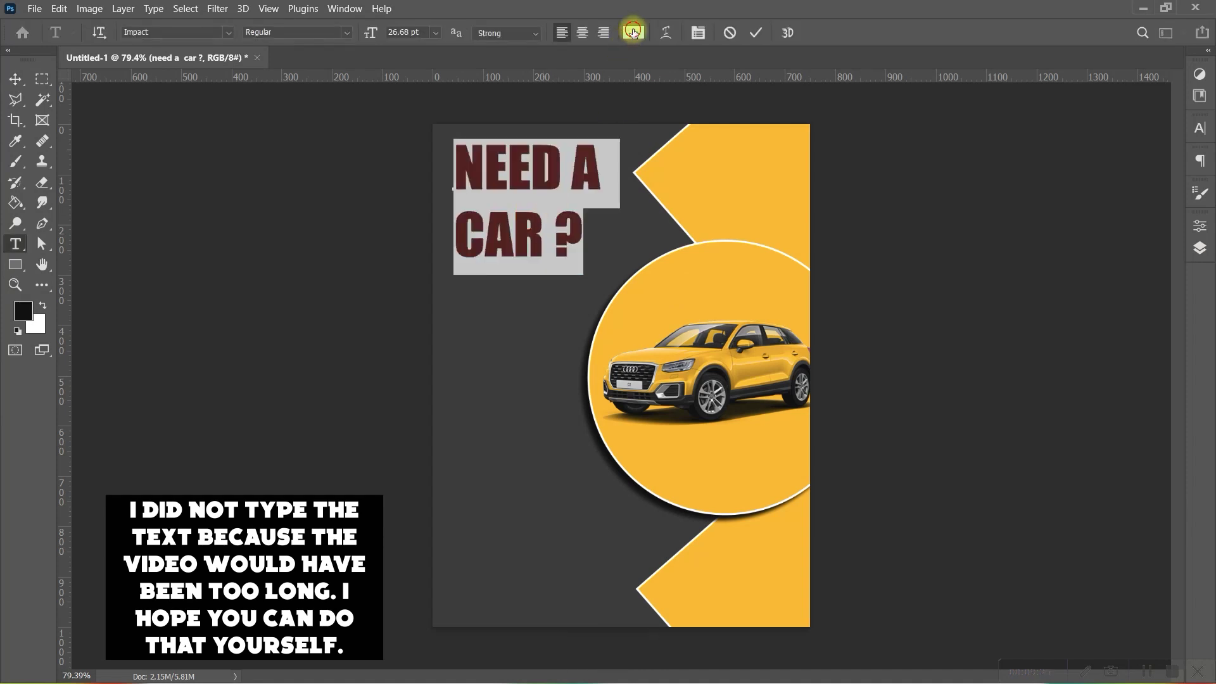
pyautogui.click(634, 32)
pyautogui.moveTo(190, 300); pyautogui.dragTo(71, 202)
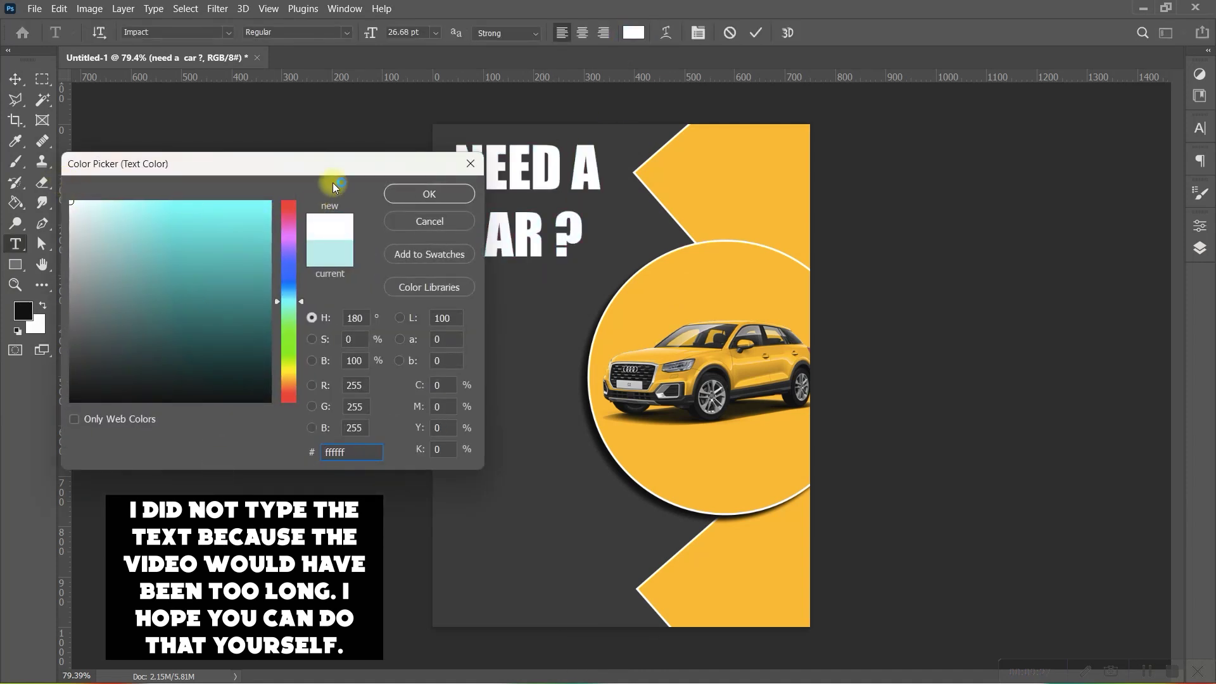
pyautogui.click(418, 194)
pyautogui.click(755, 32)
pyautogui.press('v')
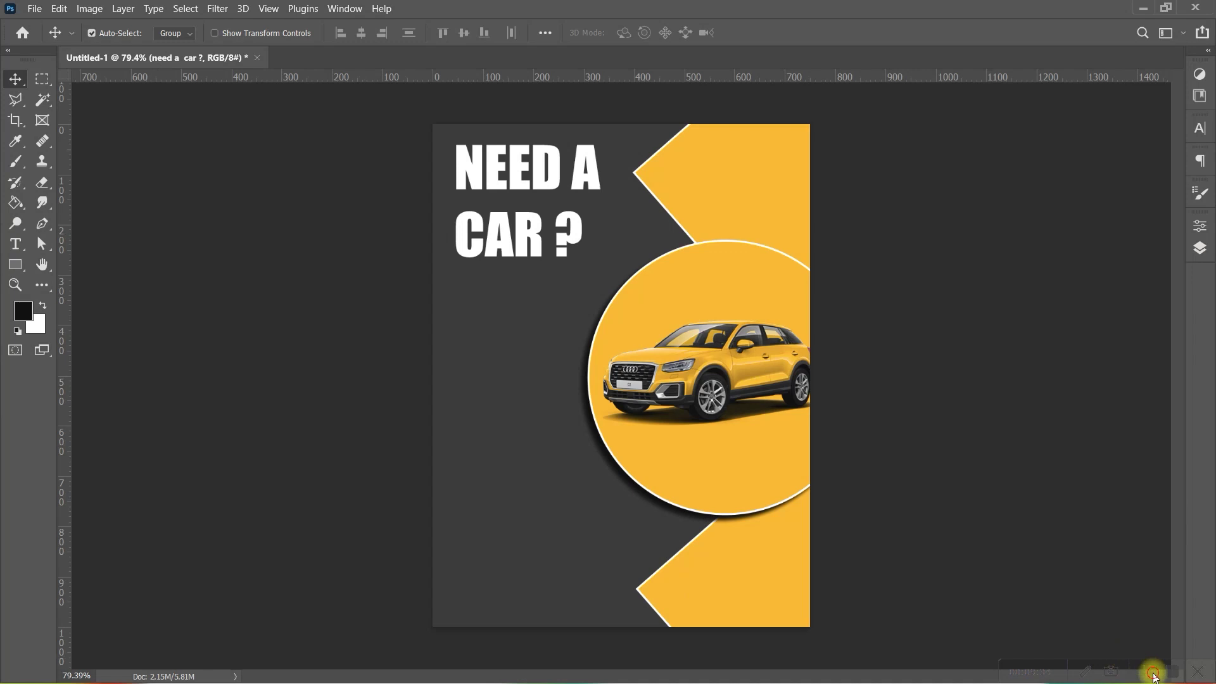
pyautogui.press('space')
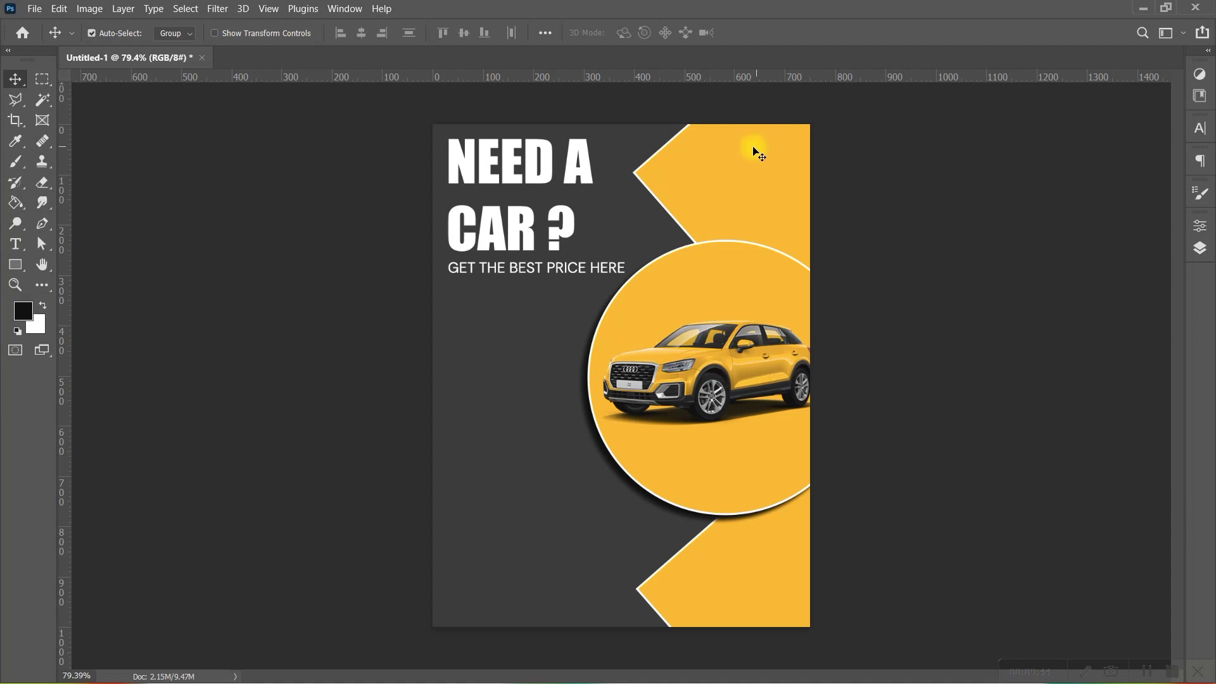
# - Place logo.png, scale it down and position it on the top-right yellow shape
pyautogui.click(34, 9)
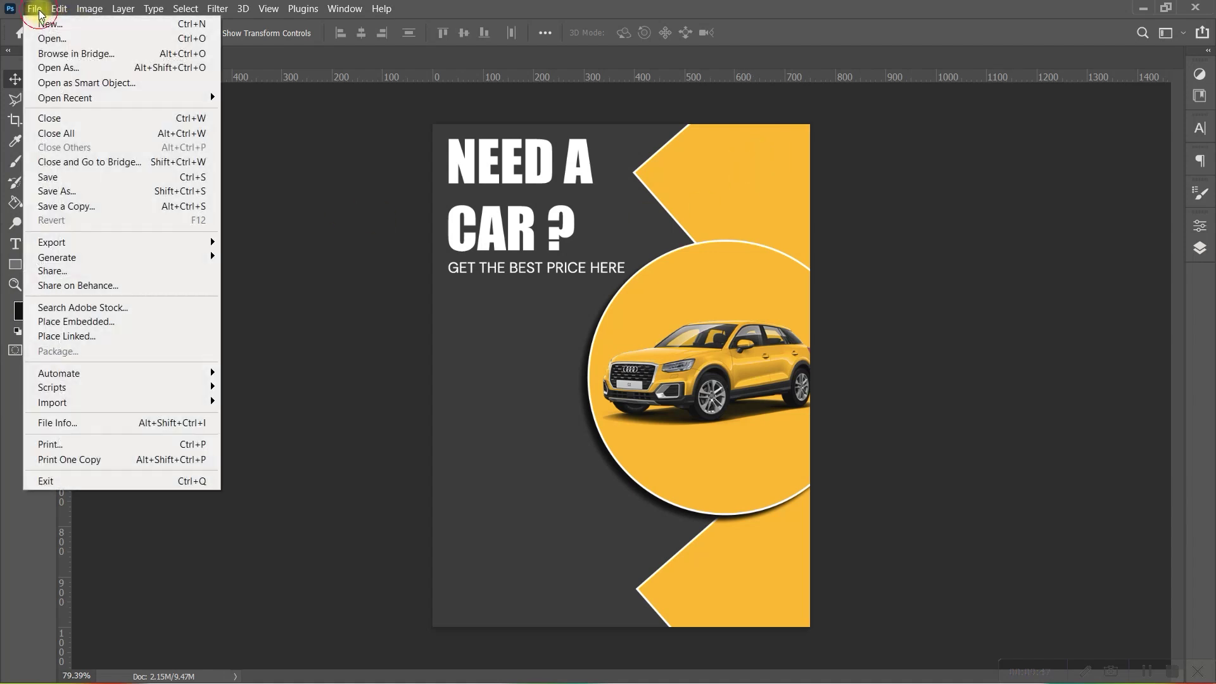
pyautogui.click(102, 335)
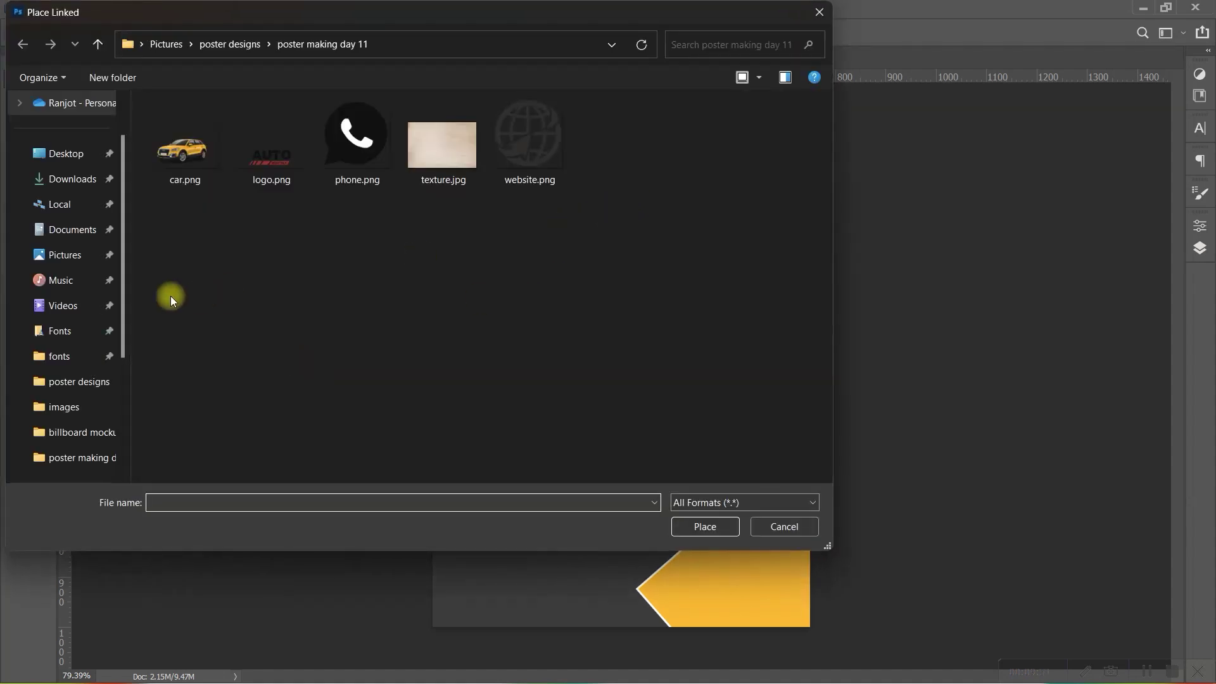
pyautogui.click(272, 135)
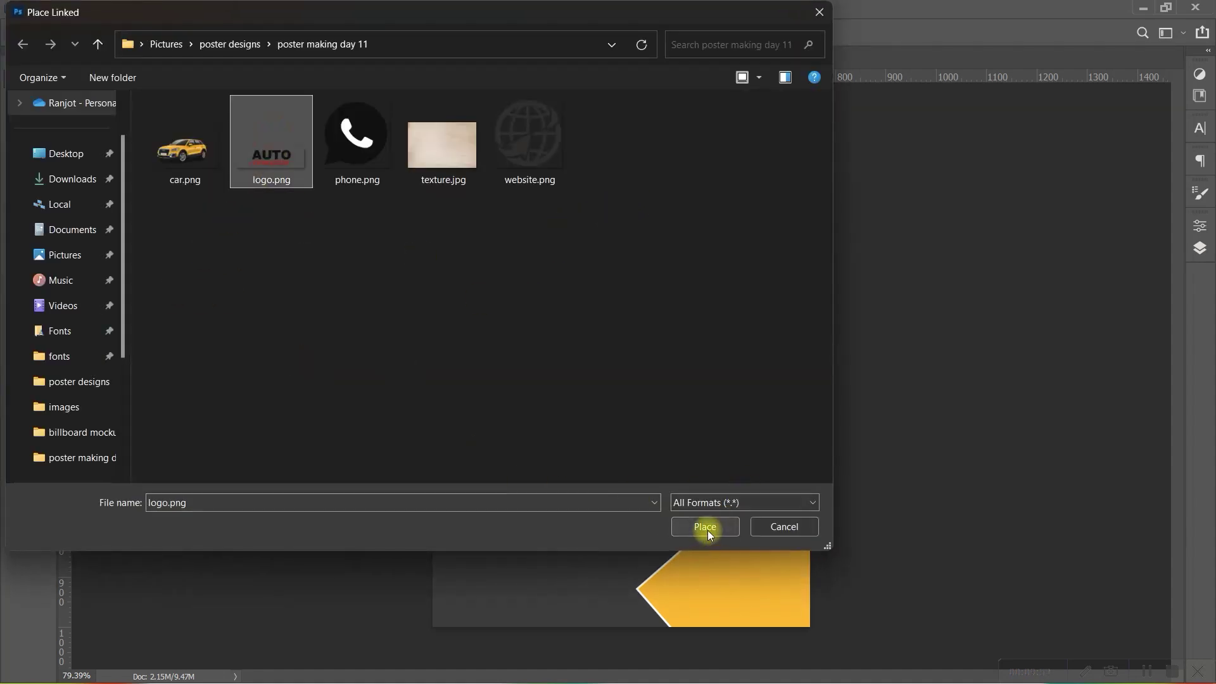
pyautogui.click(705, 527)
pyautogui.moveTo(810, 439); pyautogui.dragTo(598, 368)
pyautogui.moveTo(516, 345)
pyautogui.mouseDown()
pyautogui.moveTo(708, 293)
pyautogui.moveTo(739, 184)
pyautogui.mouseUp()
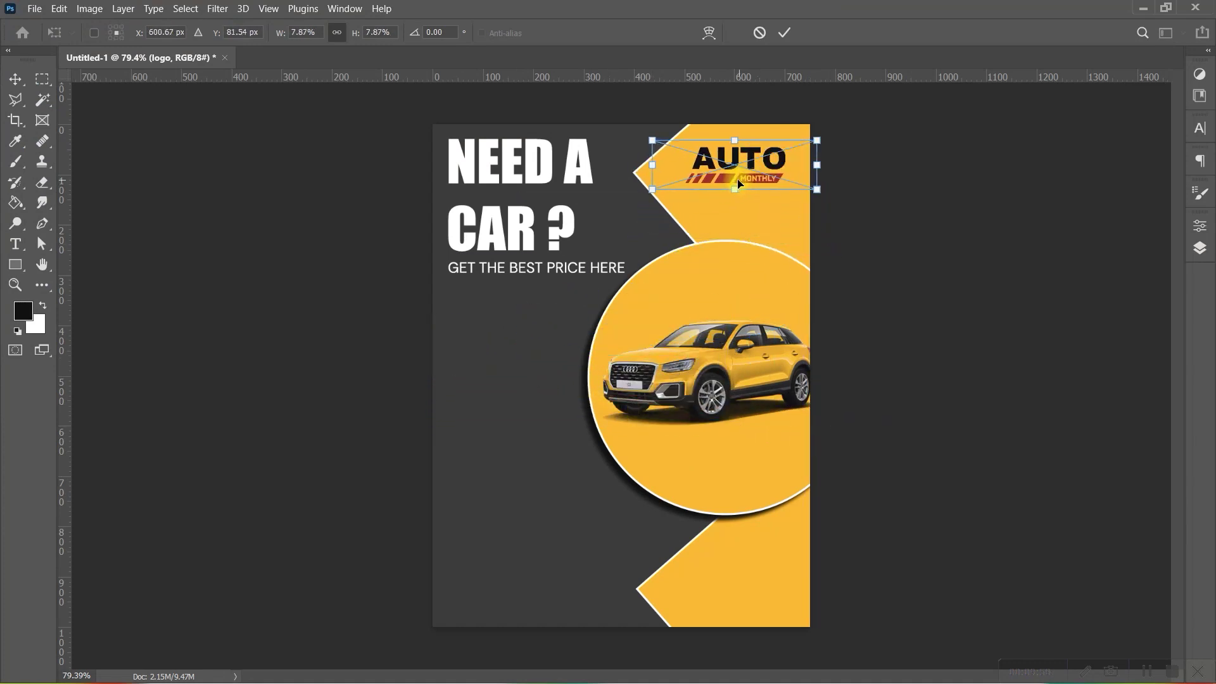
pyautogui.moveTo(817, 188); pyautogui.dragTo(806, 186)
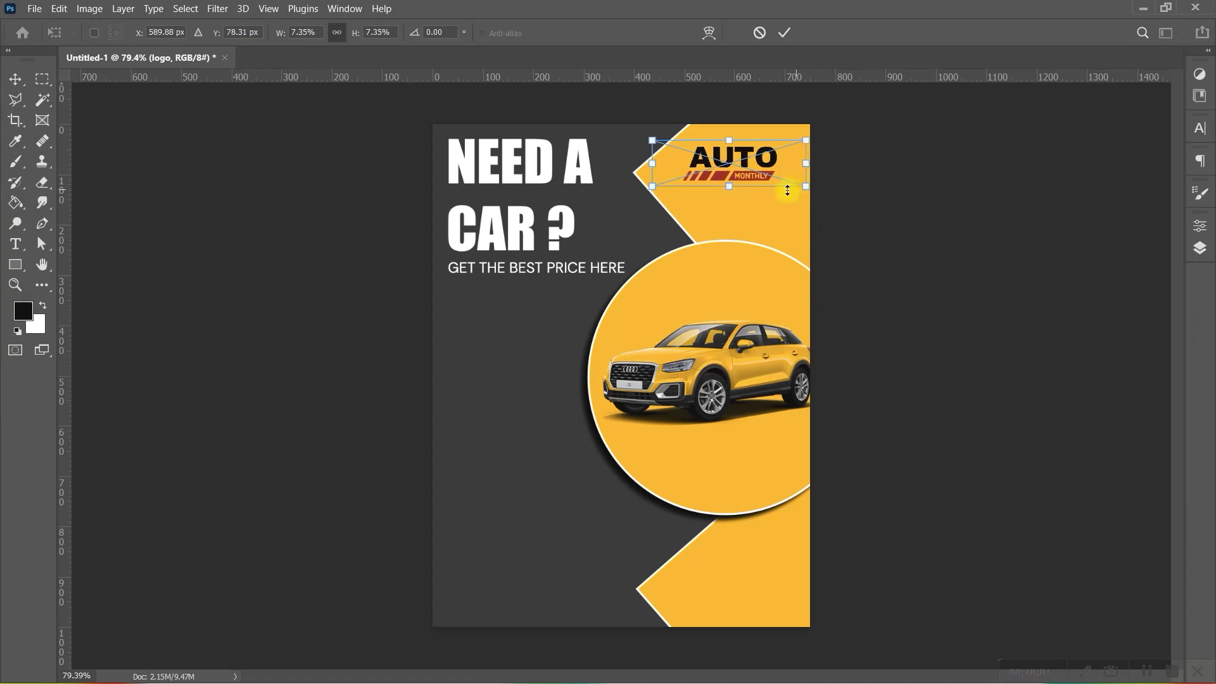
pyautogui.moveTo(739, 165); pyautogui.dragTo(747, 155)
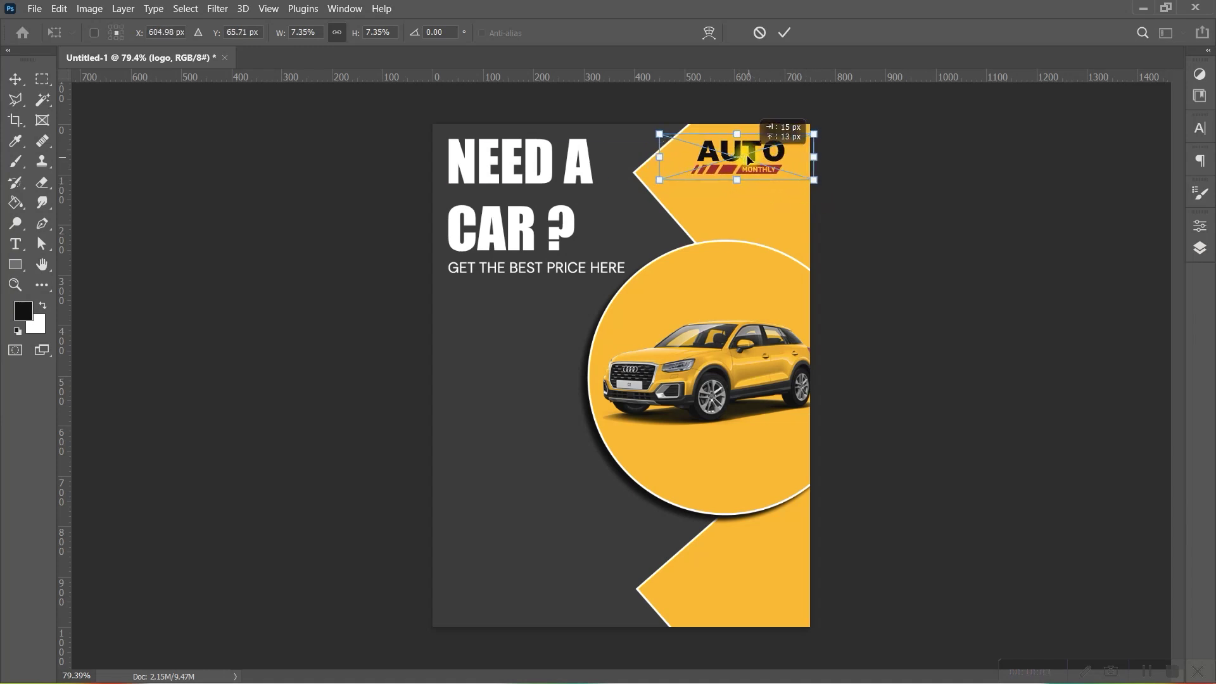
pyautogui.press('Return')
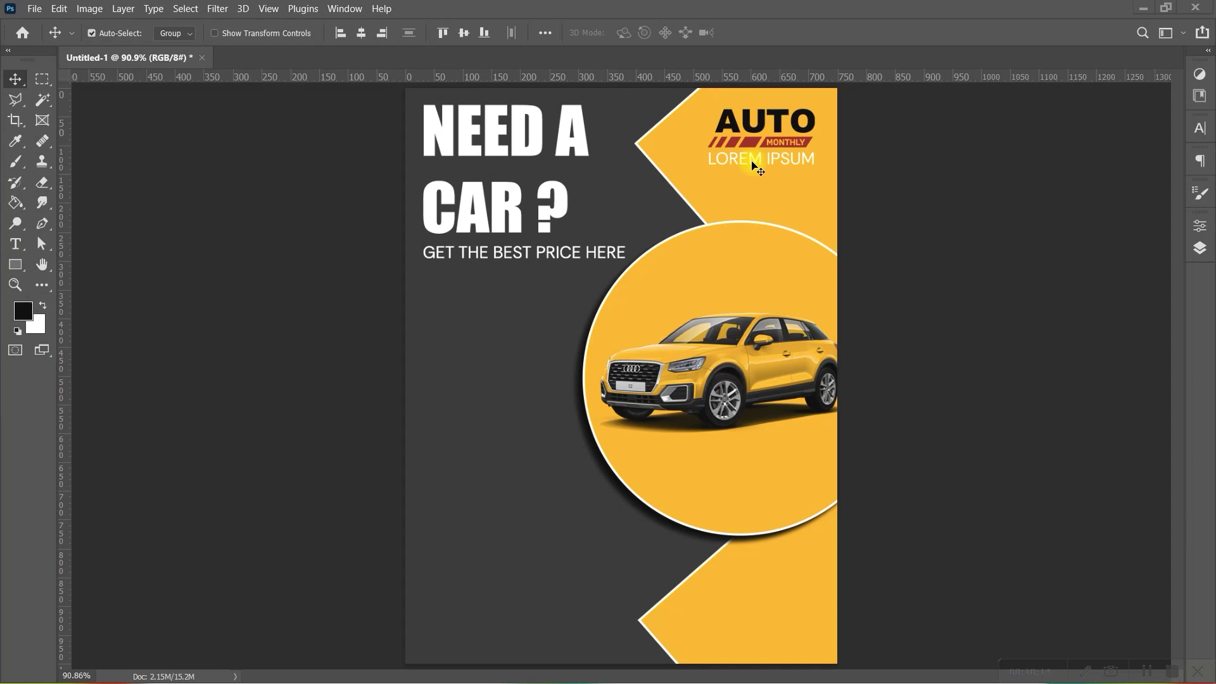
pyautogui.click(1200, 251)
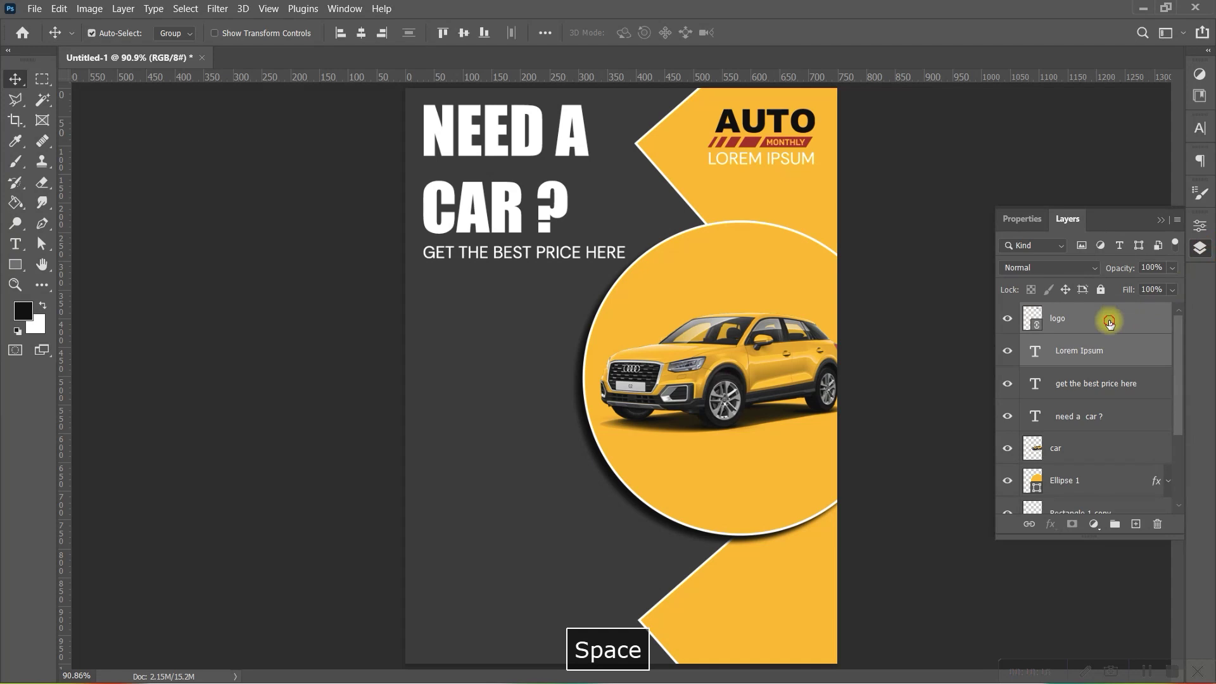
pyautogui.click(1064, 319)
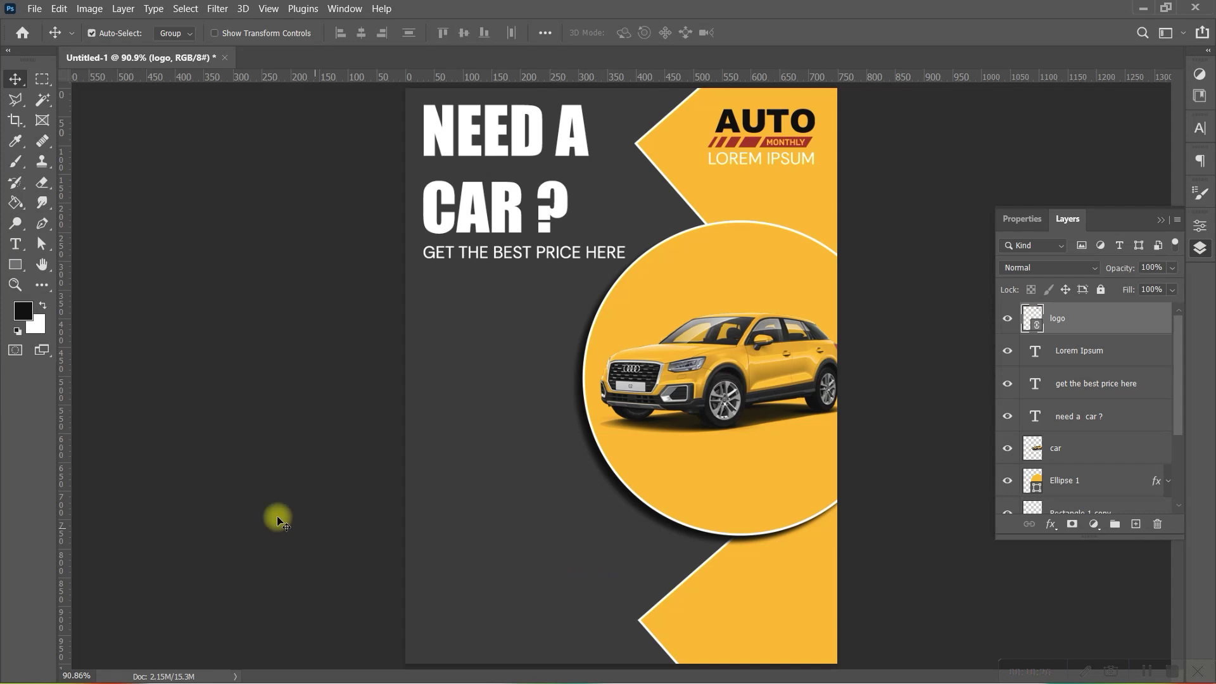
# - Draw a wide rectangle at lower left with corner radius 30.5 px for pill ends
pyautogui.click(14, 262)
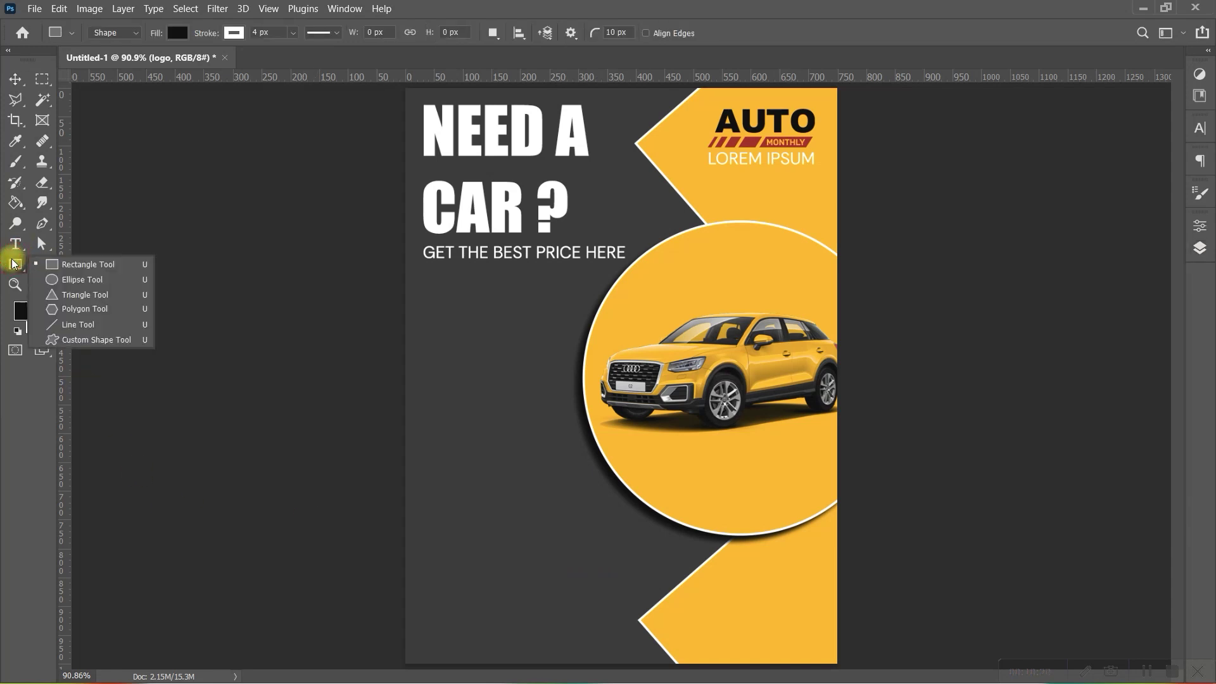
pyautogui.click(76, 264)
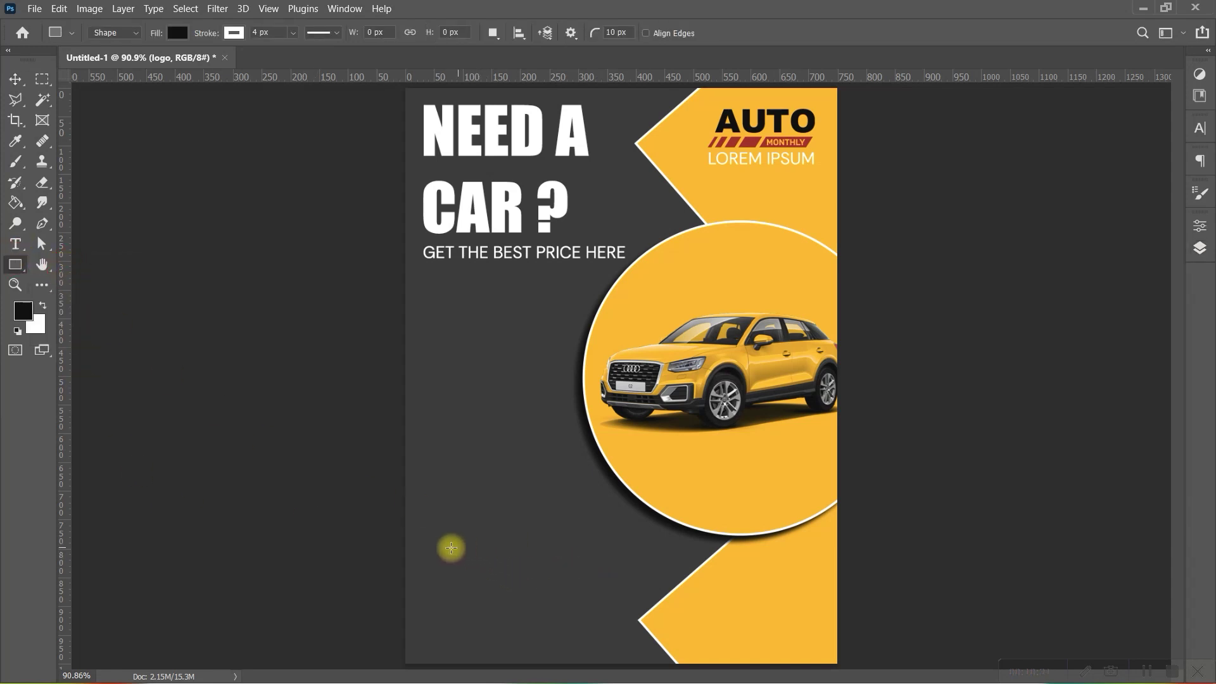
pyautogui.moveTo(435, 529); pyautogui.dragTo(618, 564)
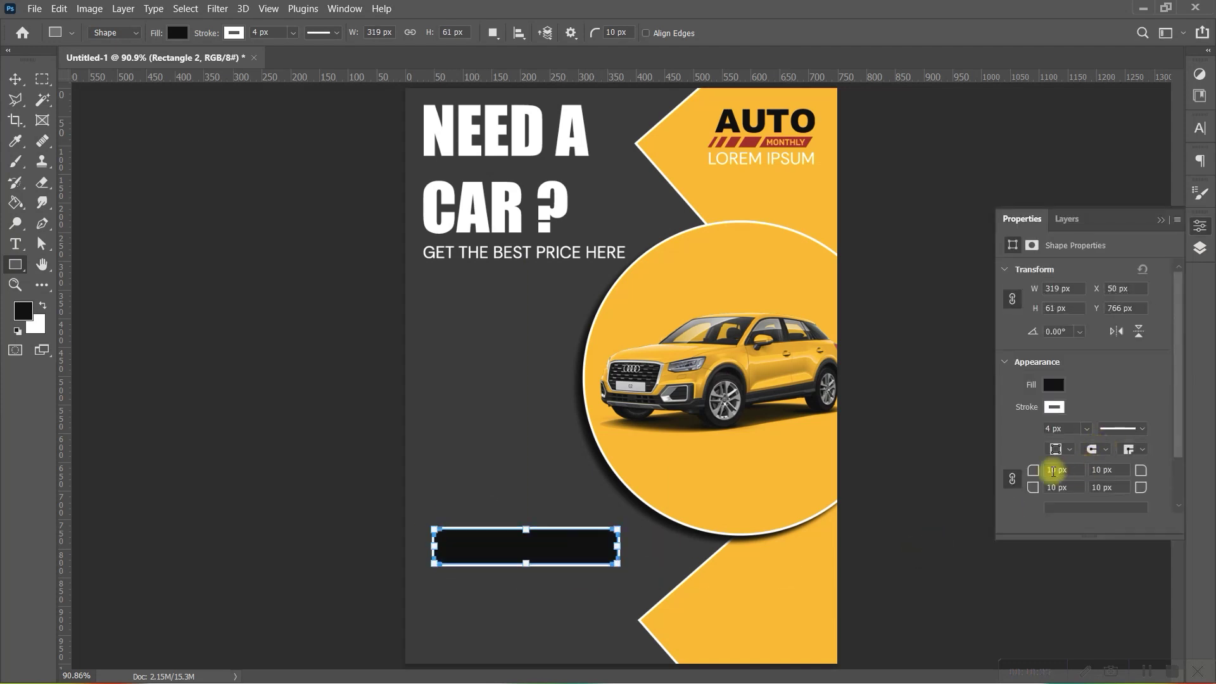
pyautogui.moveTo(1034, 471); pyautogui.dragTo(1207, 475)
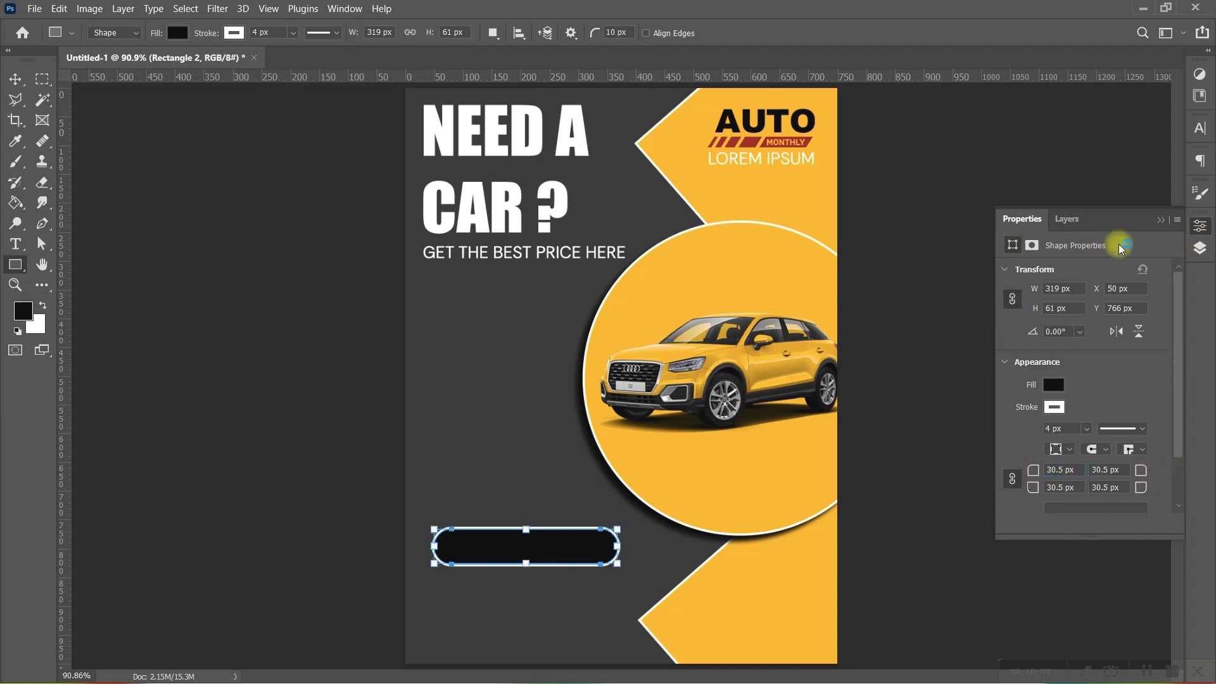
pyautogui.click(344, 9)
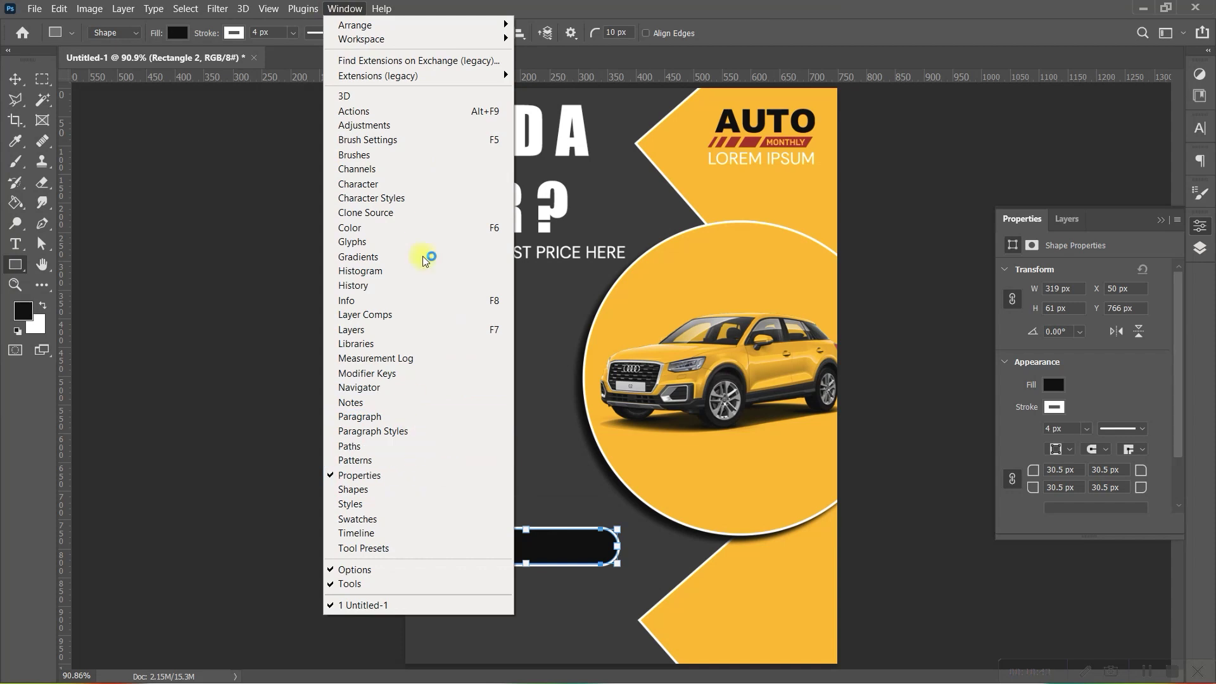
pyautogui.click(380, 9)
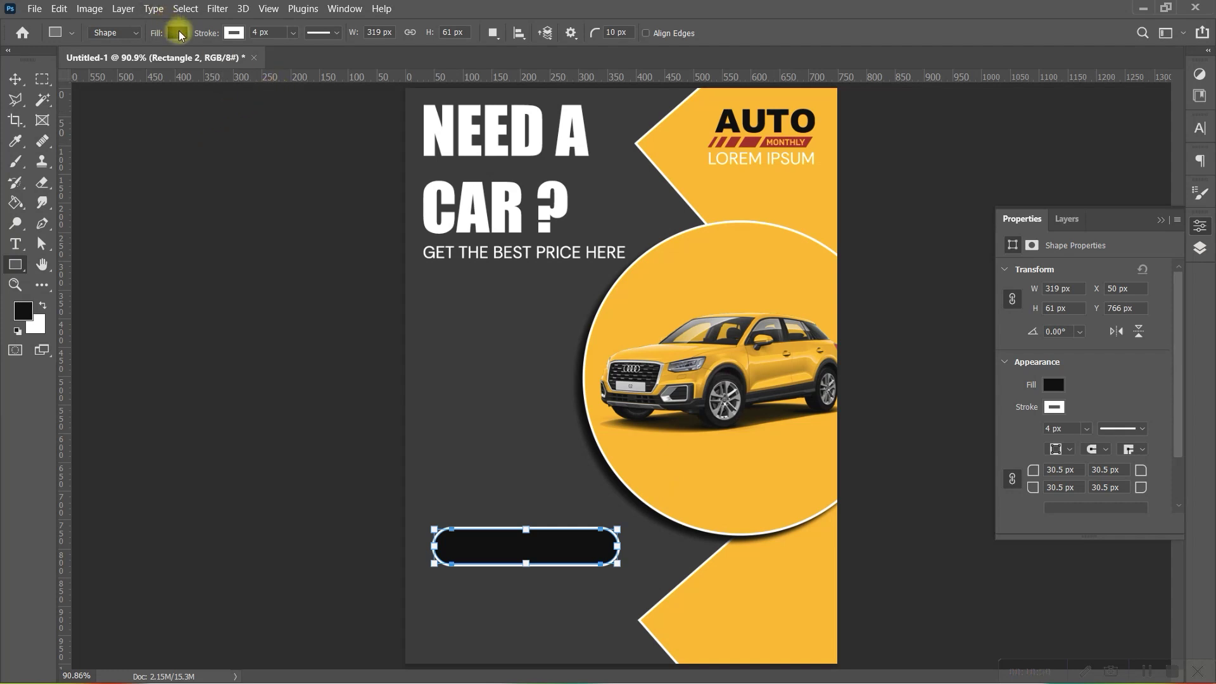
# - Fill the pill button yellow, shrink it slightly and shift it right
pyautogui.click(178, 34)
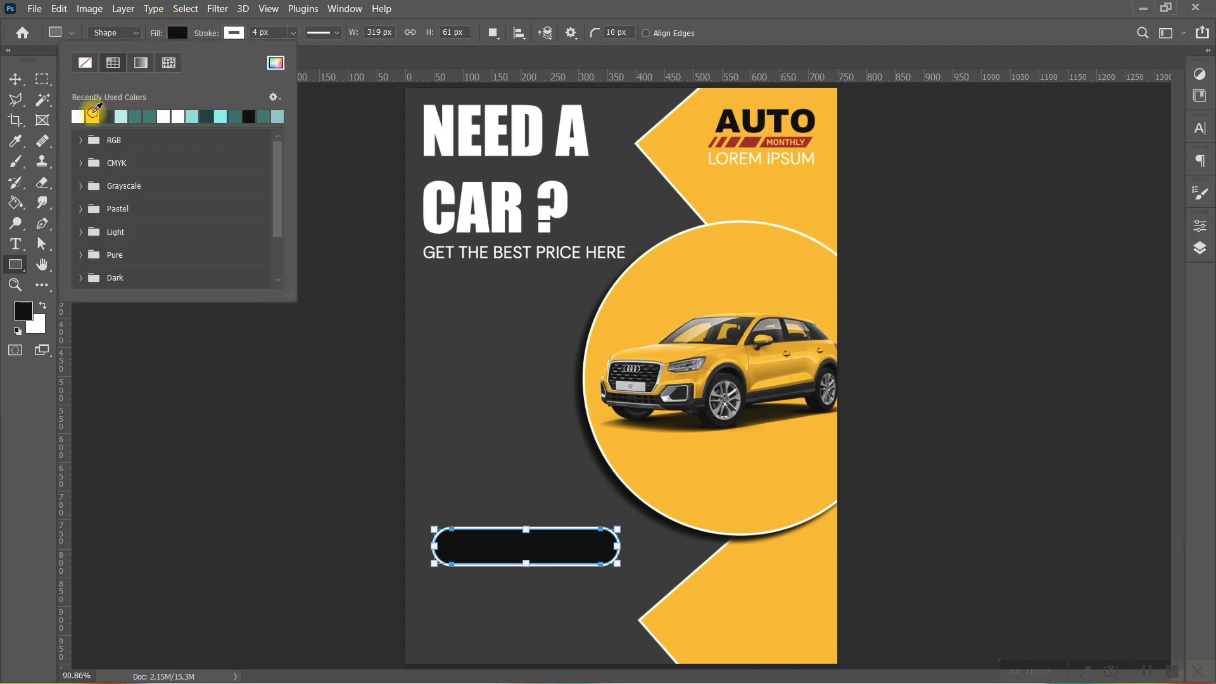
pyautogui.click(93, 115)
pyautogui.press('Return')
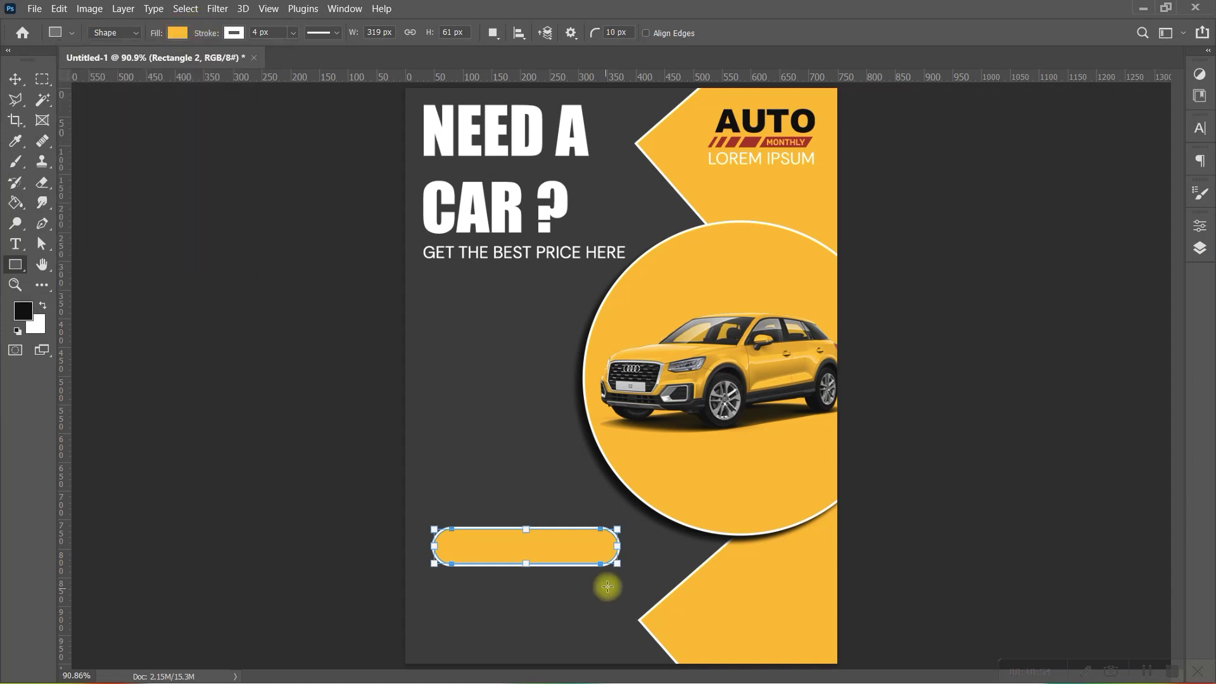
pyautogui.moveTo(619, 563); pyautogui.dragTo(592, 559)
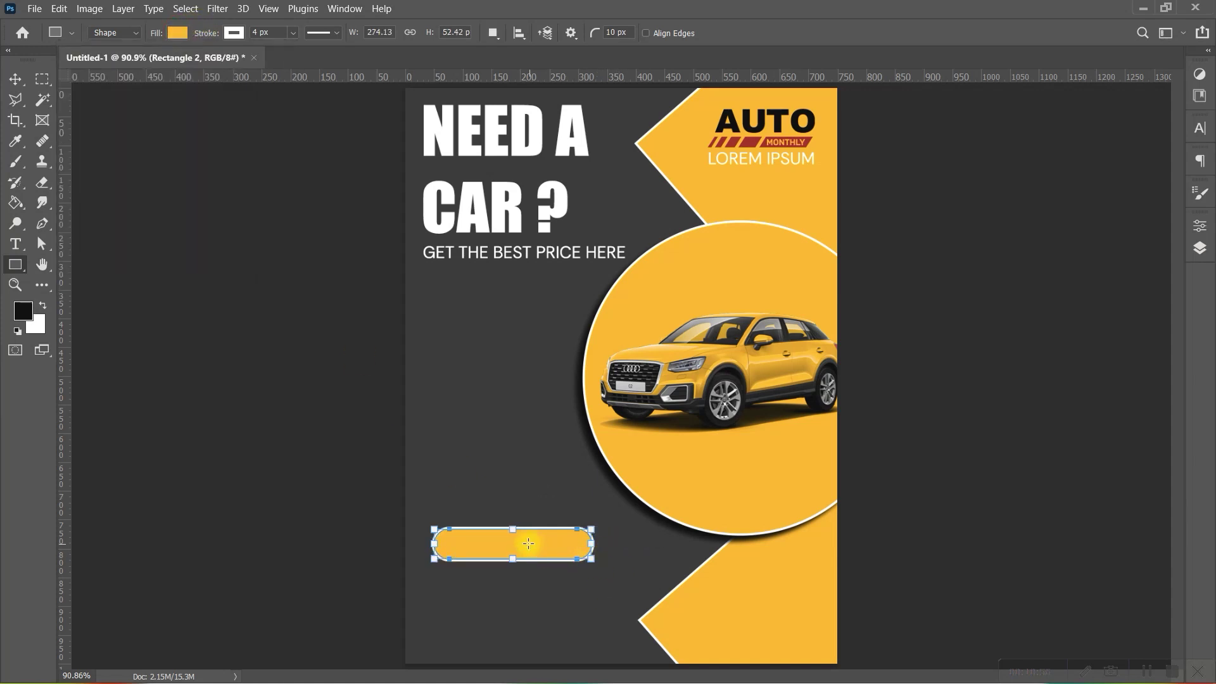
pyautogui.click(13, 83)
pyautogui.moveTo(480, 540); pyautogui.dragTo(516, 529)
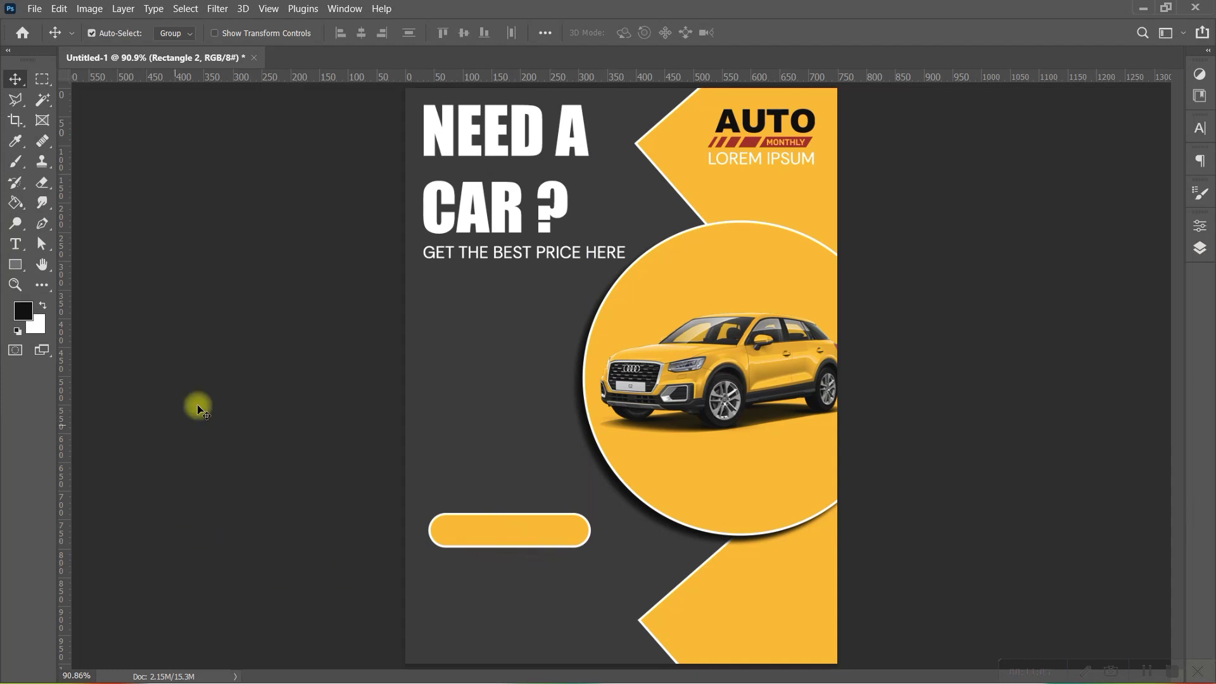
# - Type 'BOOK NOW' above the button in the Impact font
pyautogui.click(16, 252)
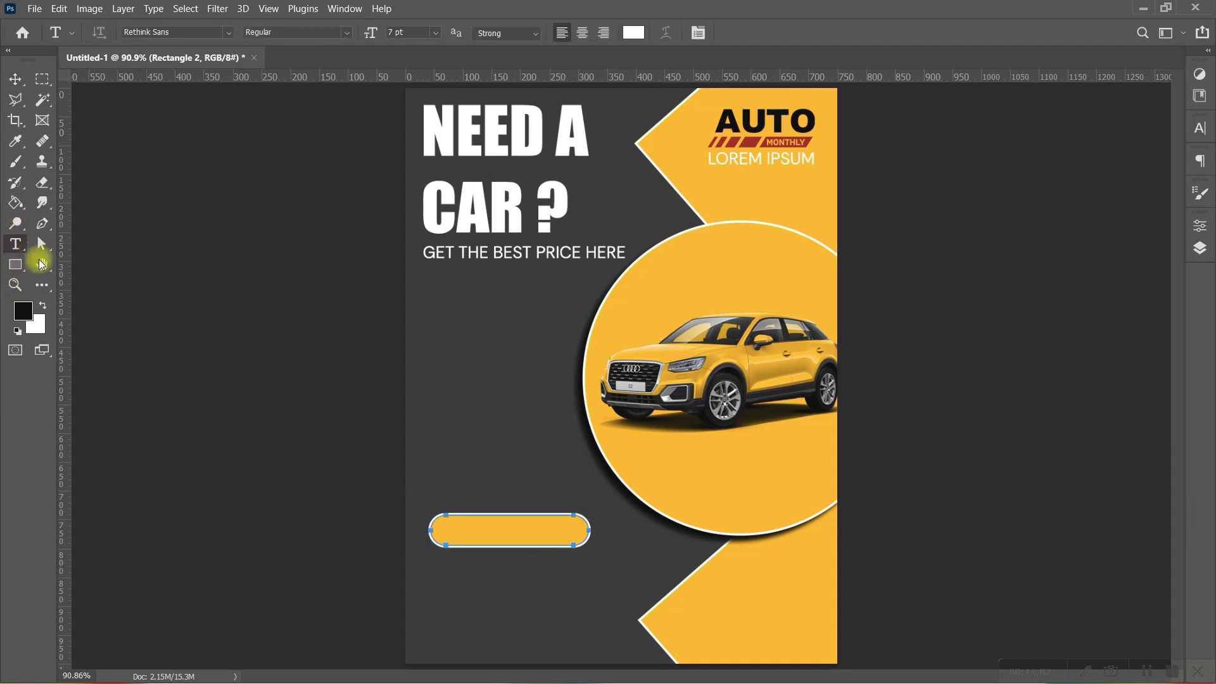
pyautogui.click(505, 467)
pyautogui.write('B')
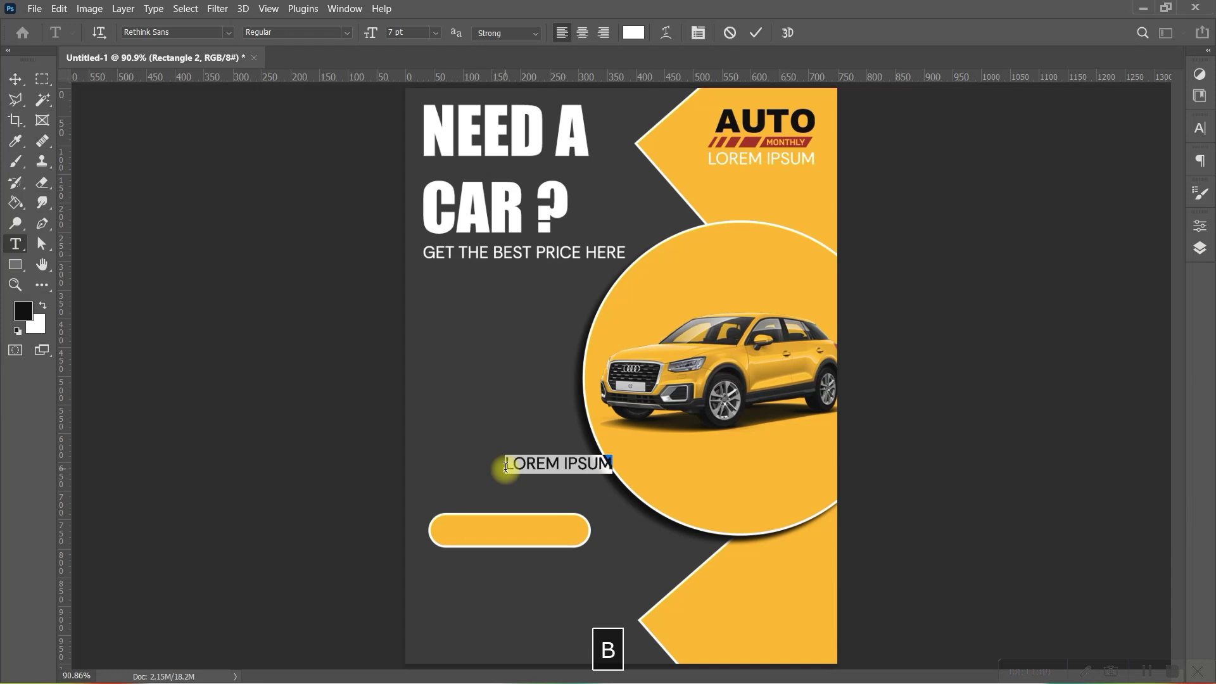
pyautogui.write('OOK NOW')
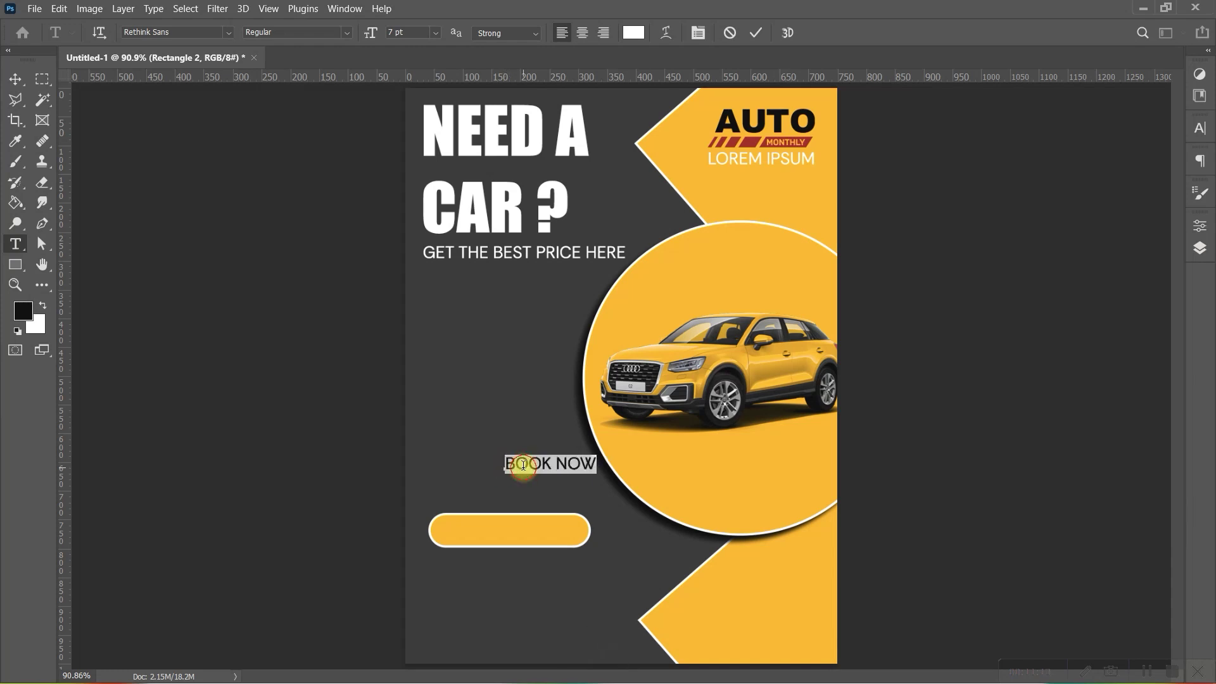
pyautogui.click(227, 33)
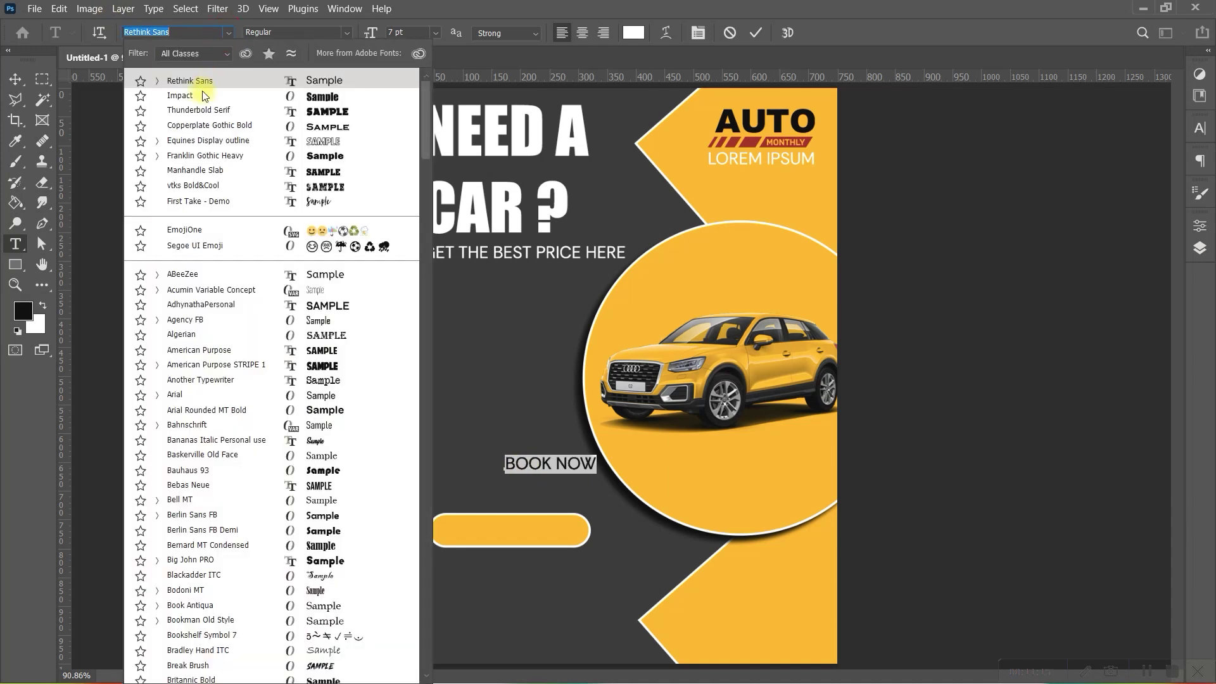
pyautogui.click(202, 90)
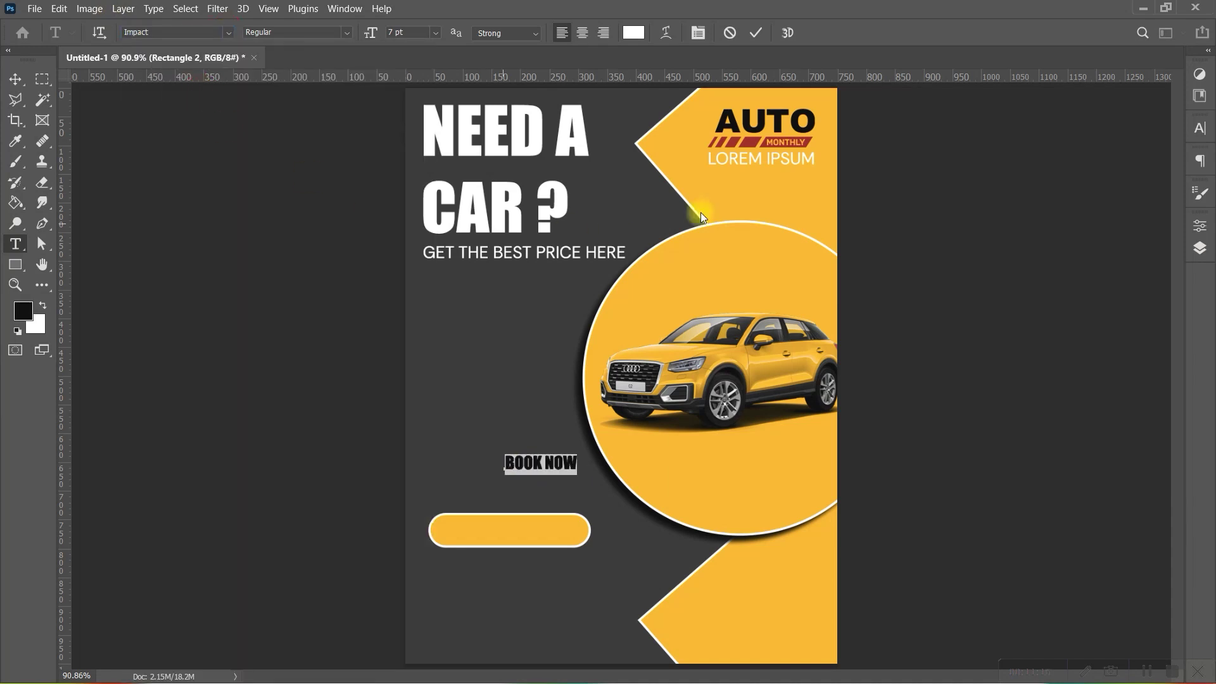
pyautogui.click(754, 36)
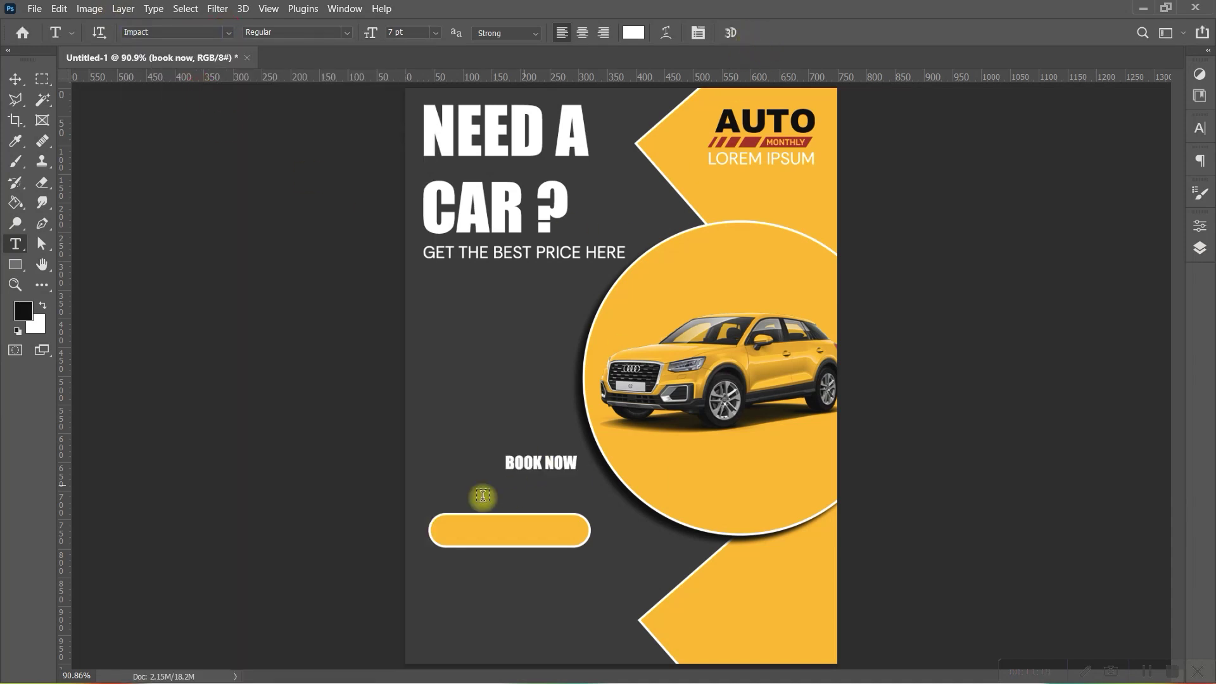
# - Move BOOK NOW onto the yellow button and enlarge it to fill the button
pyautogui.click(15, 80)
pyautogui.moveTo(555, 460); pyautogui.dragTo(520, 530)
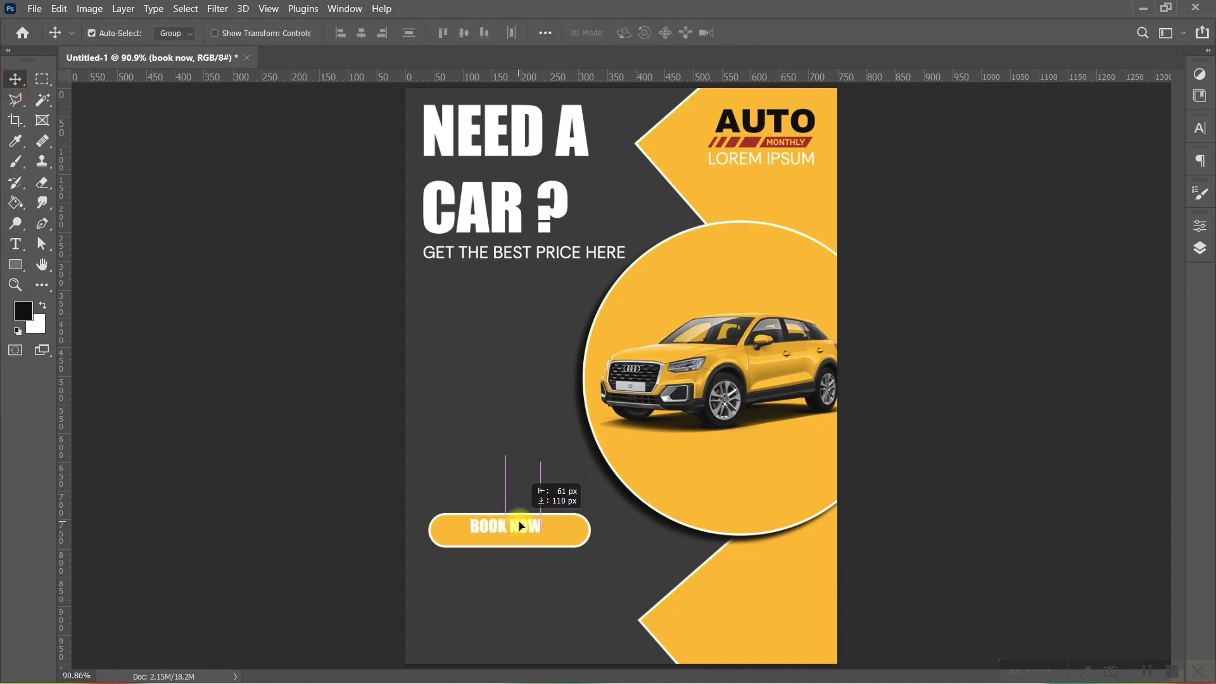
pyautogui.hotkey('ctrl', 't')
pyautogui.moveTo(542, 531)
pyautogui.mouseDown()
pyautogui.moveTo(585, 529)
pyautogui.moveTo(571, 531)
pyautogui.mouseUp()
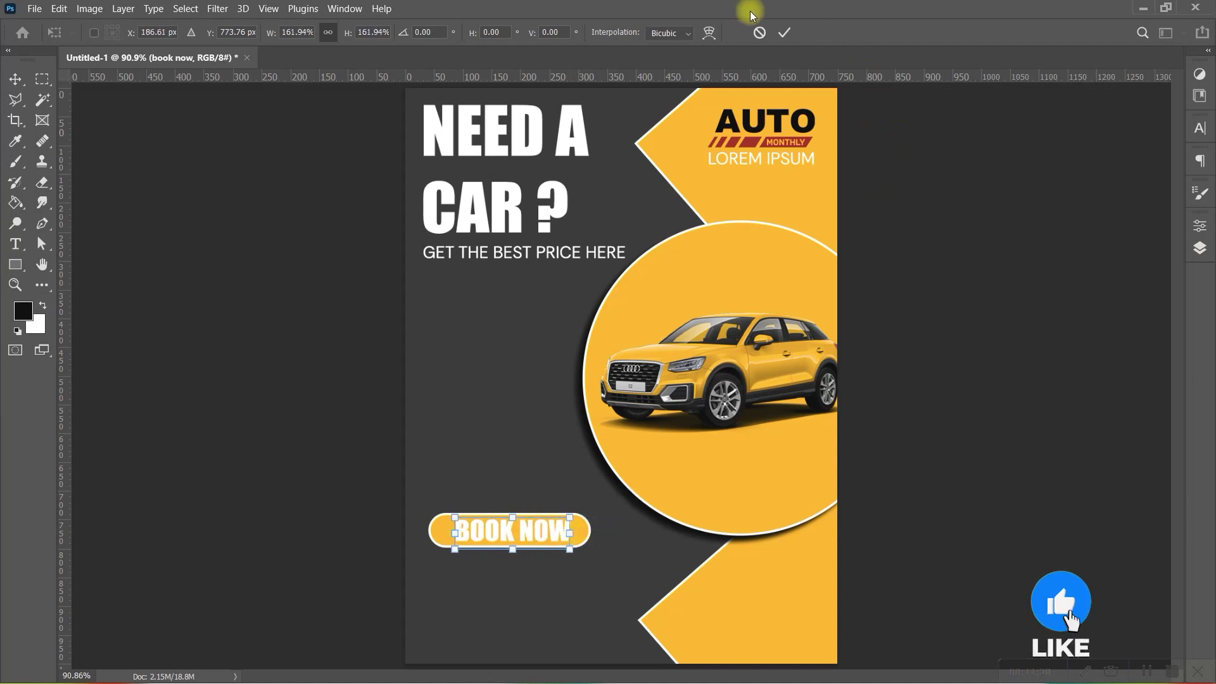
pyautogui.click(784, 32)
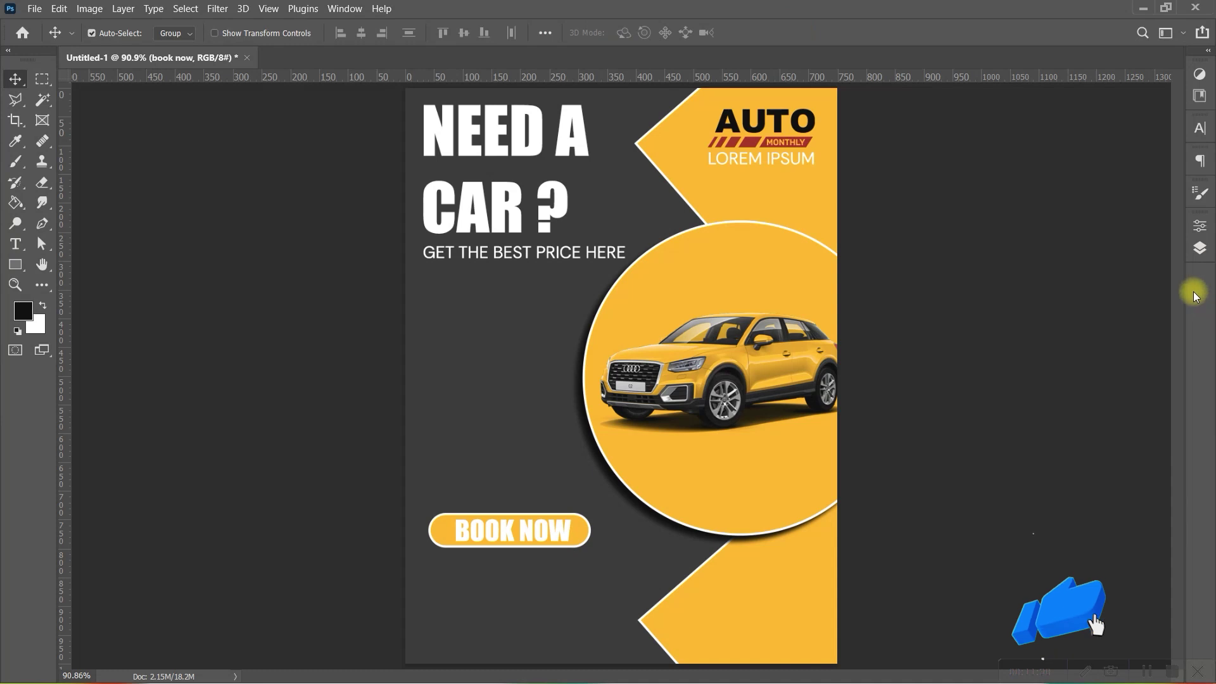
# - Align BOOK NOW and Rectangle 2 on vertical centers, nudge them up, then deselect
pyautogui.click(1200, 247)
pyautogui.keyDown('shift'); pyautogui.click(1098, 367); pyautogui.keyUp('shift')
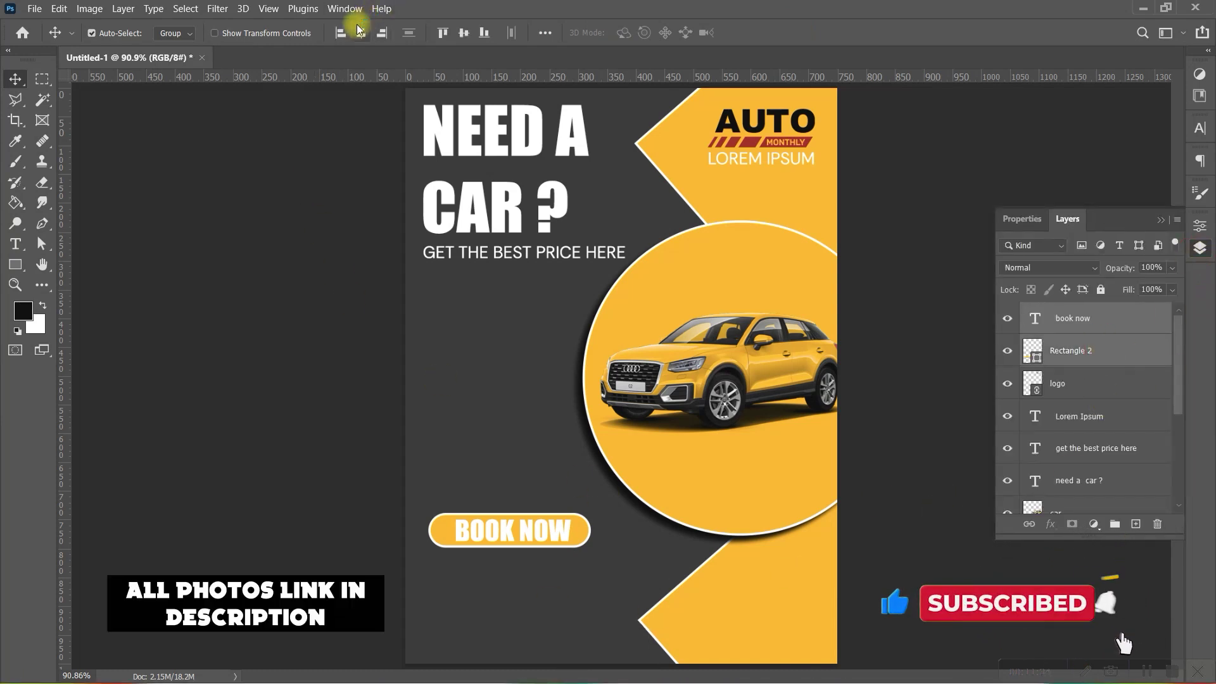
pyautogui.click(460, 32)
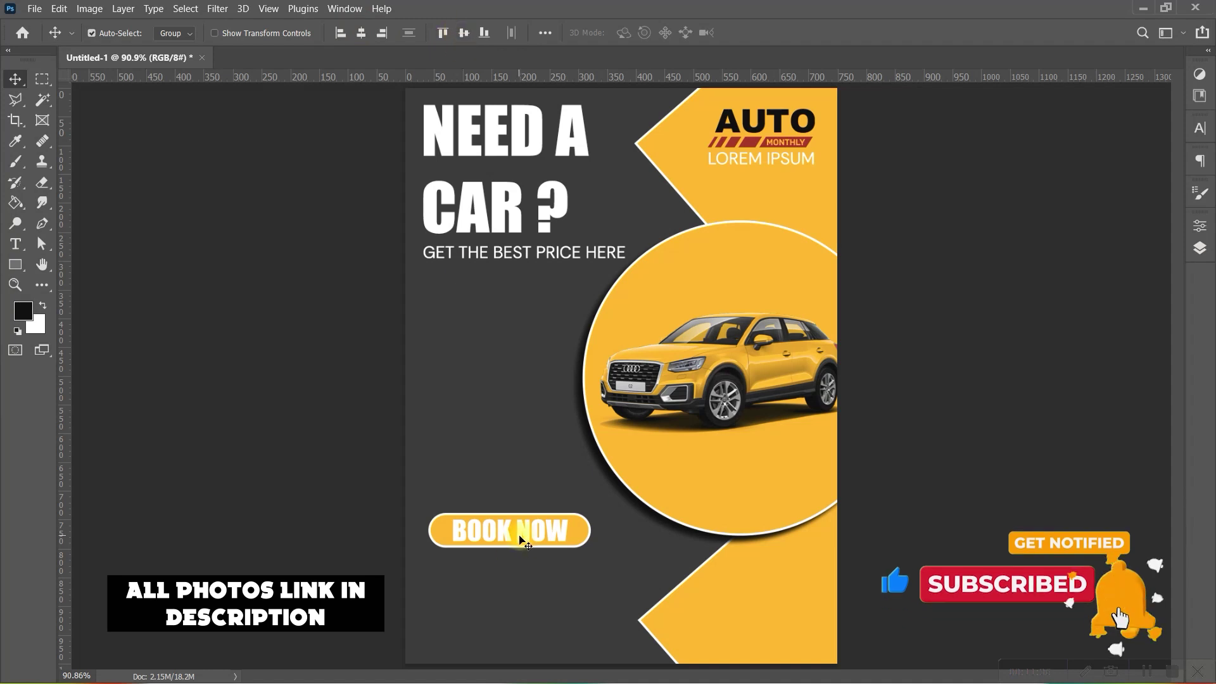
pyautogui.moveTo(542, 544); pyautogui.dragTo(537, 538)
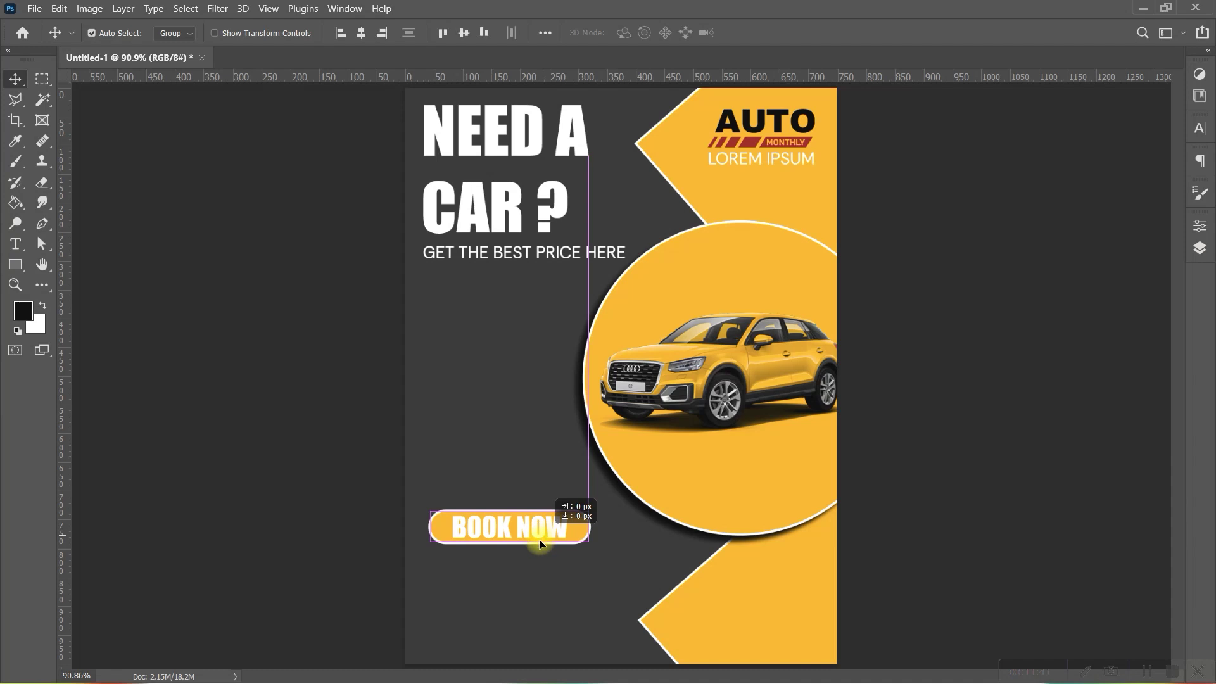
pyautogui.moveTo(543, 539); pyautogui.dragTo(543, 539)
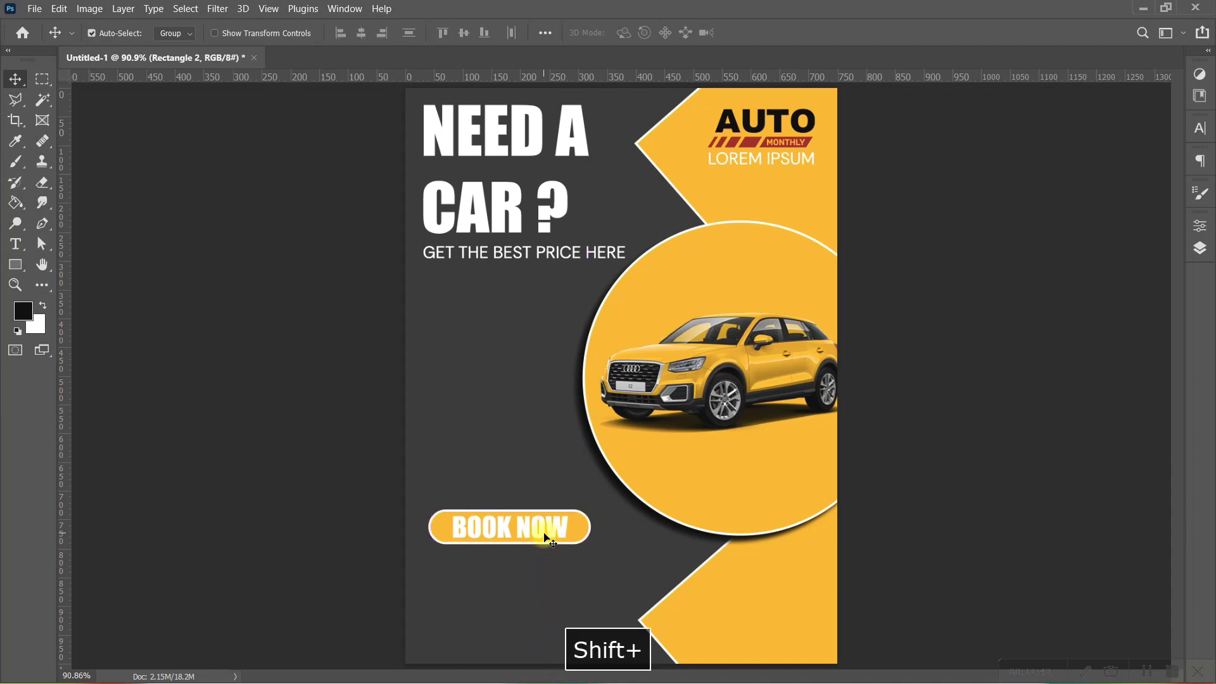
pyautogui.click(524, 564)
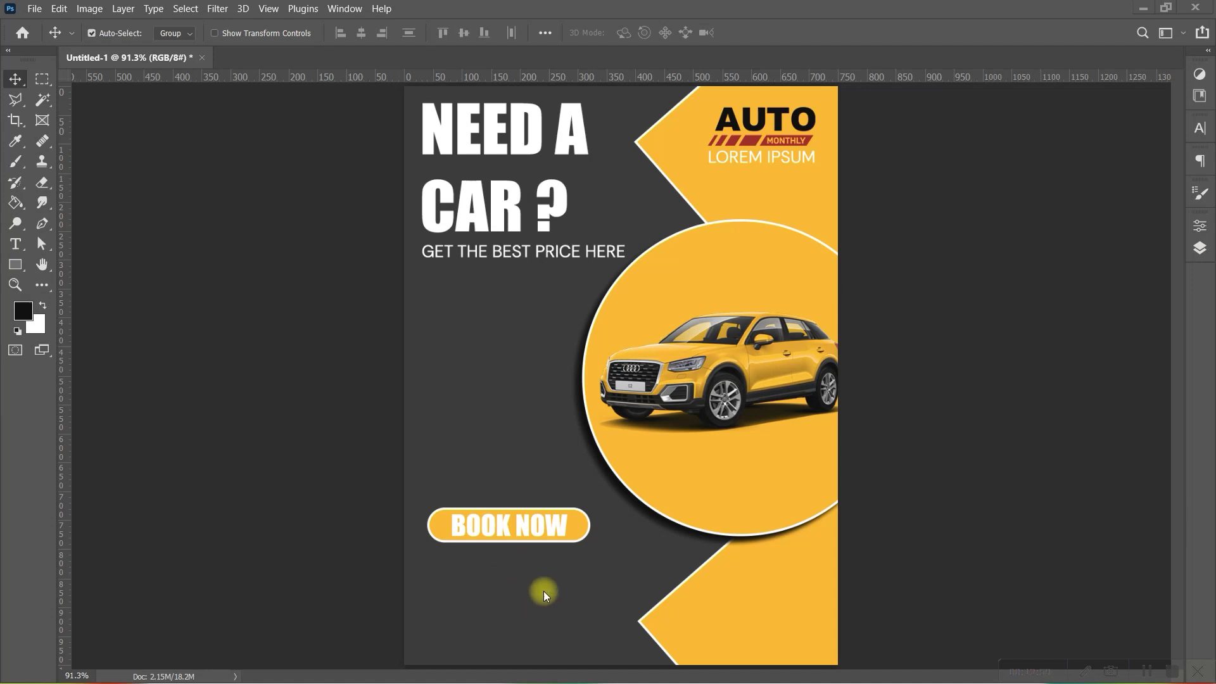
pyautogui.press('space')
pyautogui.click(34, 8)
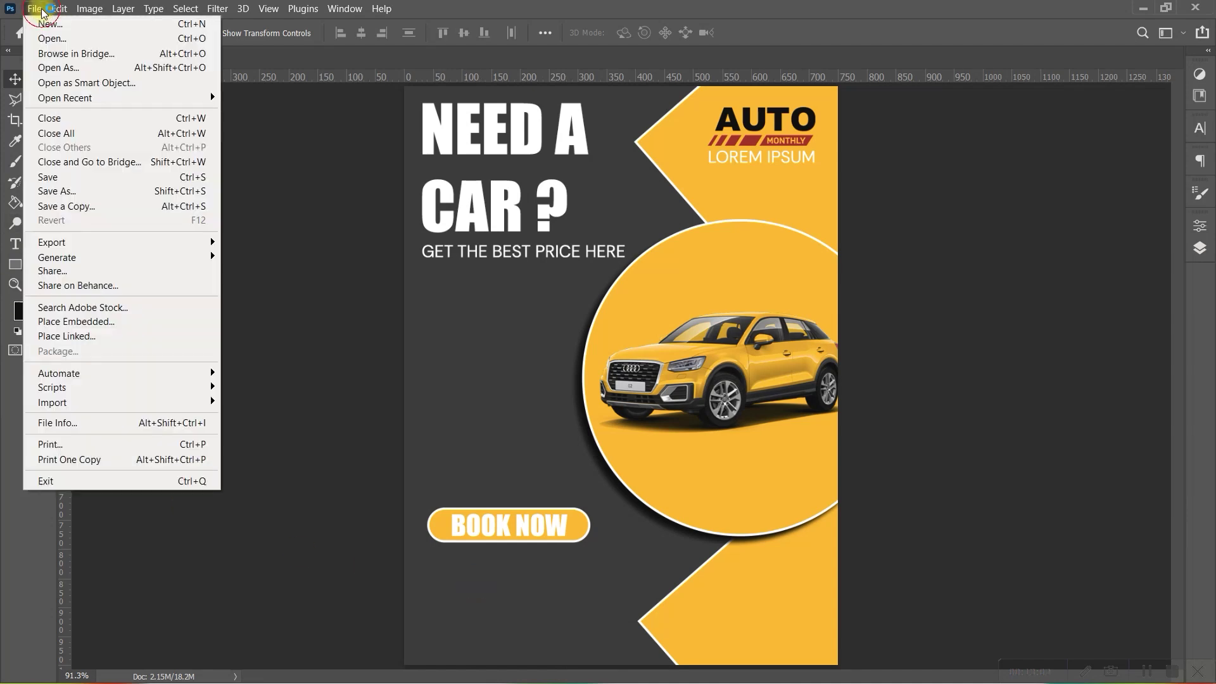
# - Place phone (2).png, shrink it small and position it below the BOOK NOW button's left end
pyautogui.click(115, 336)
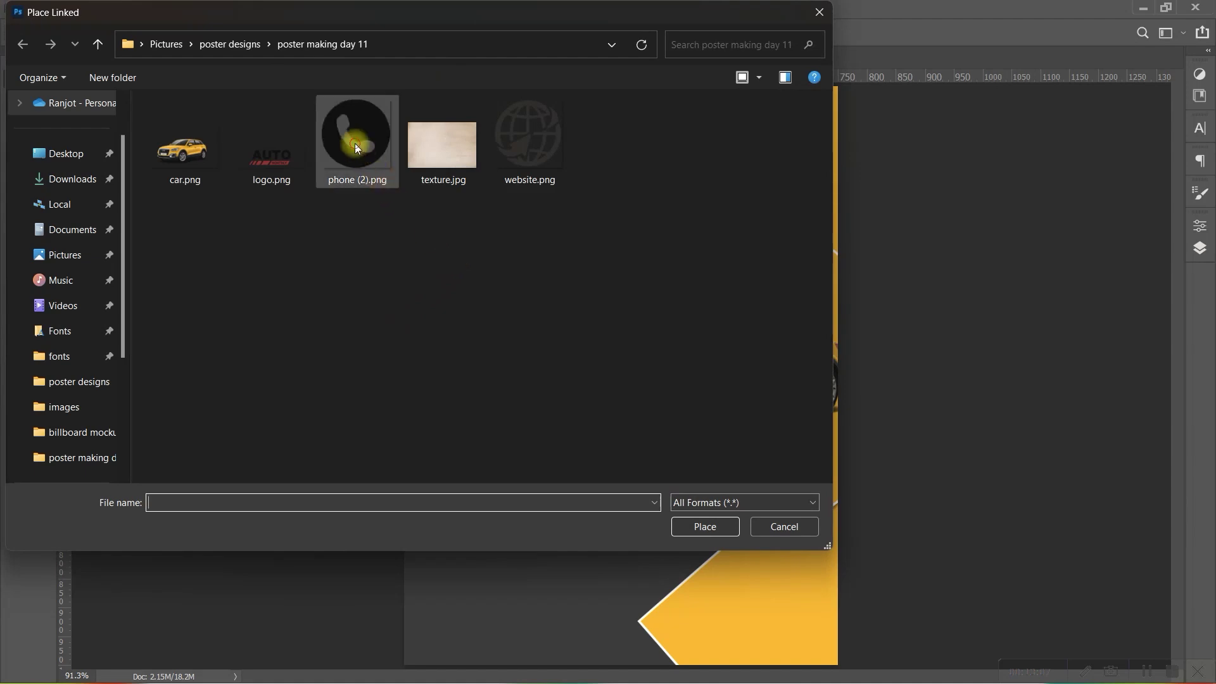
pyautogui.click(355, 143)
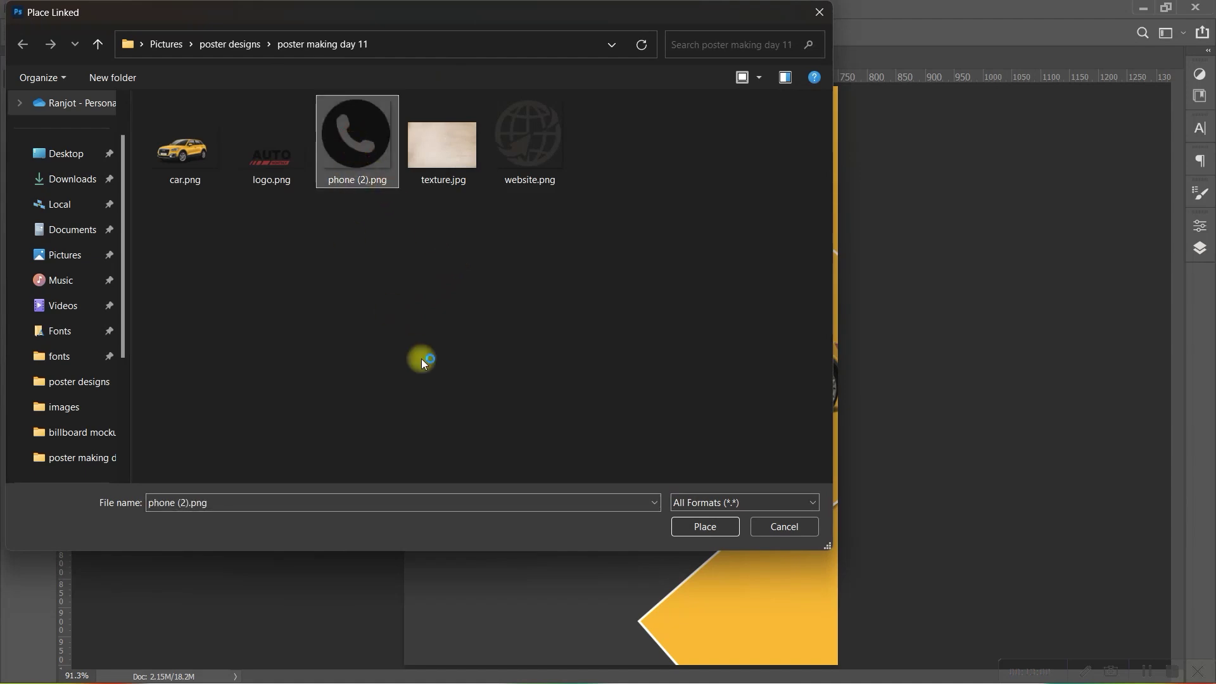
pyautogui.click(705, 527)
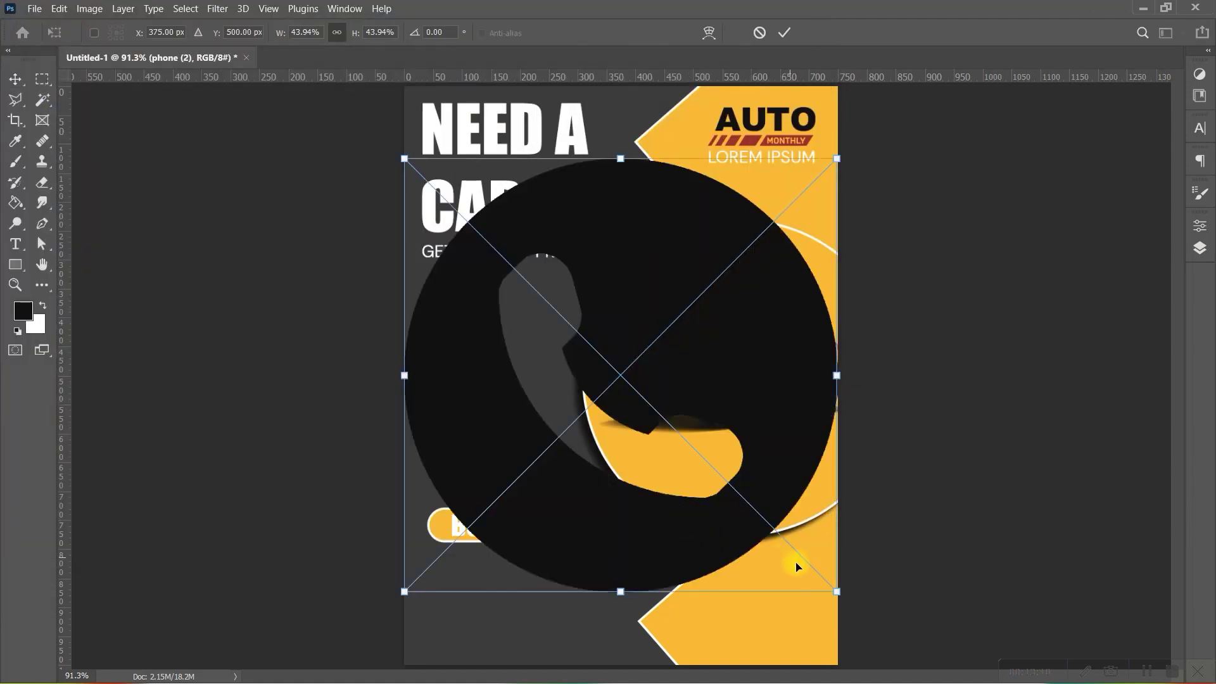
pyautogui.moveTo(837, 593)
pyautogui.mouseDown()
pyautogui.moveTo(443, 250)
pyautogui.moveTo(425, 171)
pyautogui.moveTo(464, 594)
pyautogui.mouseUp()
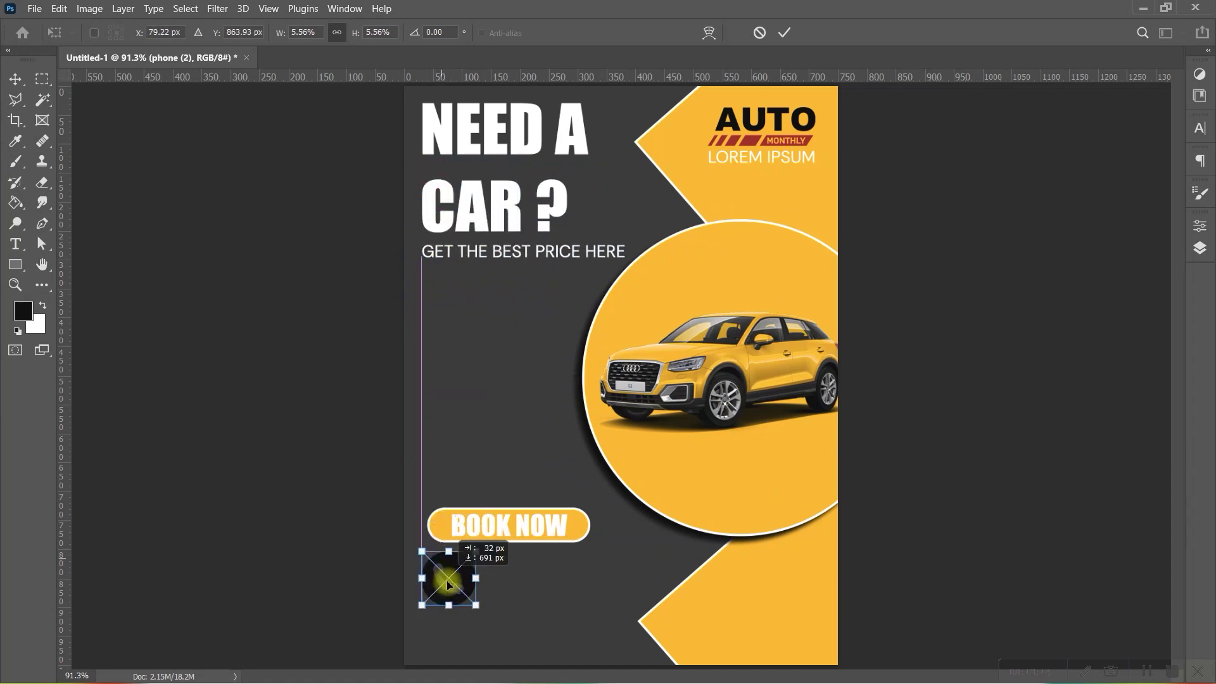
pyautogui.moveTo(478, 627); pyautogui.dragTo(434, 620)
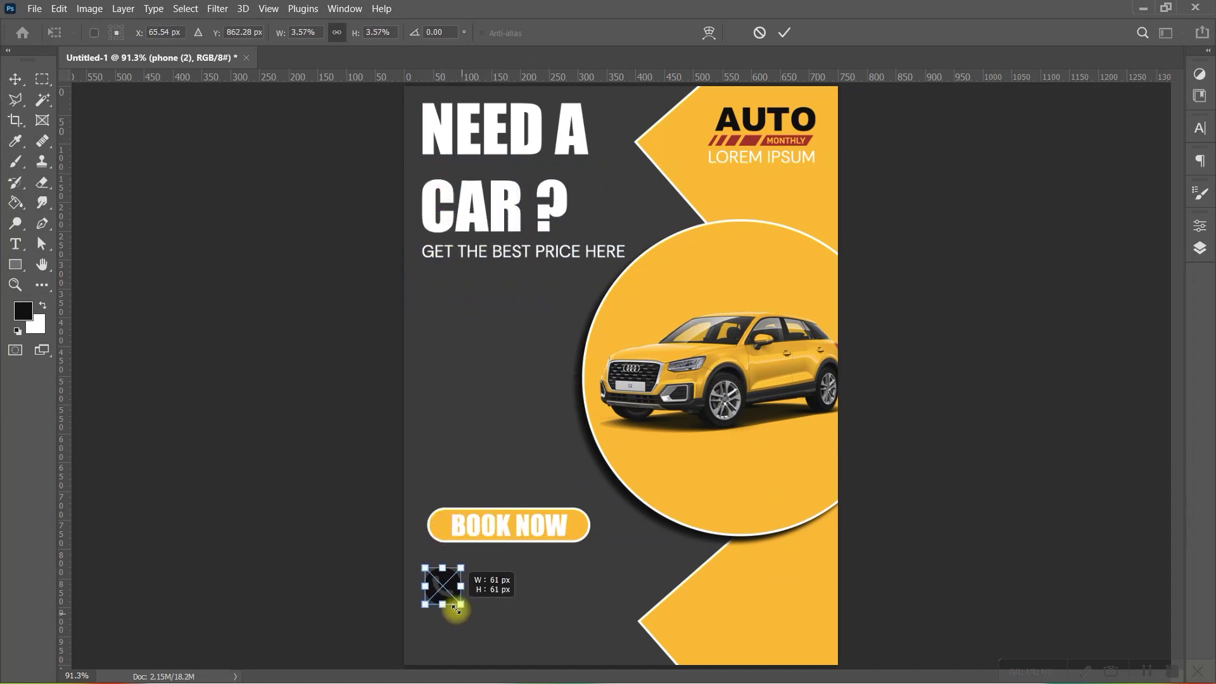
pyautogui.scroll(5, 431, 617)
pyautogui.scroll(2, 461, 575)
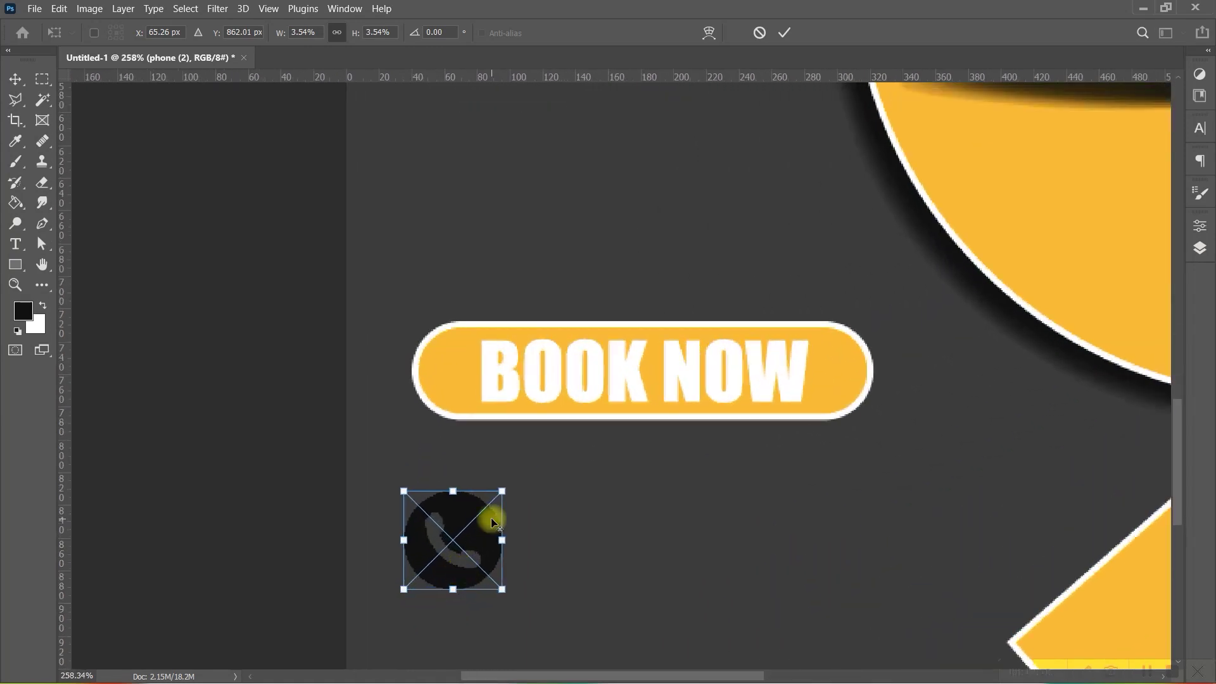
pyautogui.scroll(2, 484, 524)
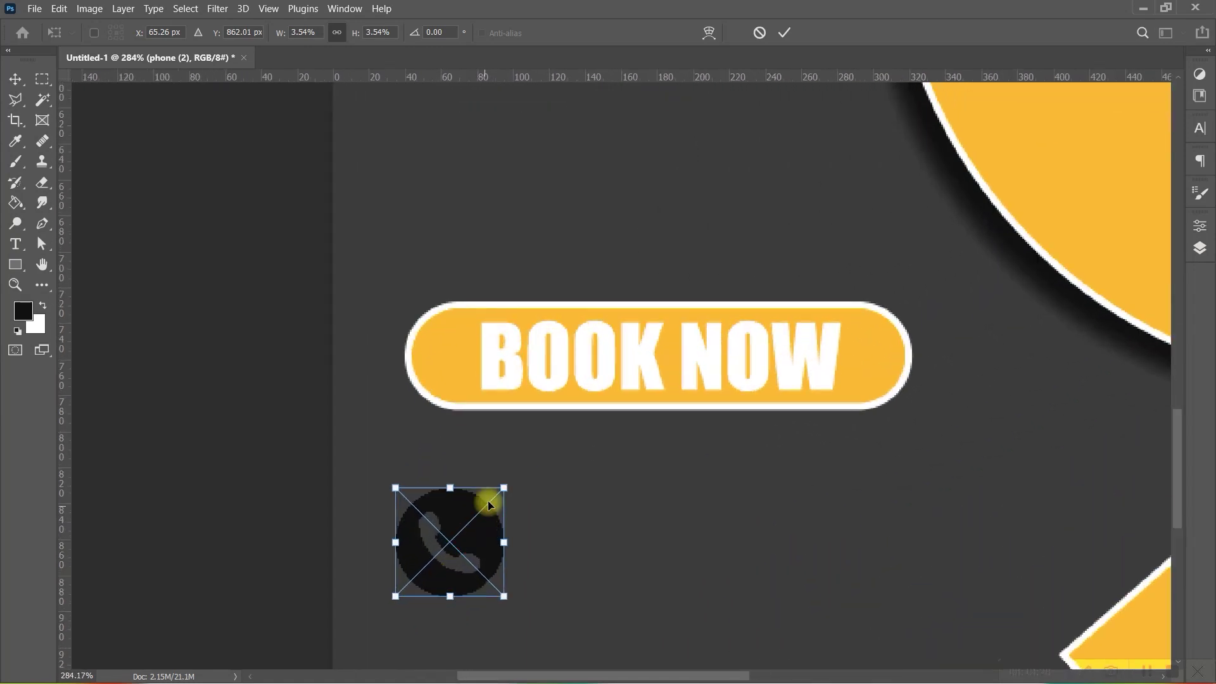
pyautogui.moveTo(468, 529); pyautogui.dragTo(488, 496)
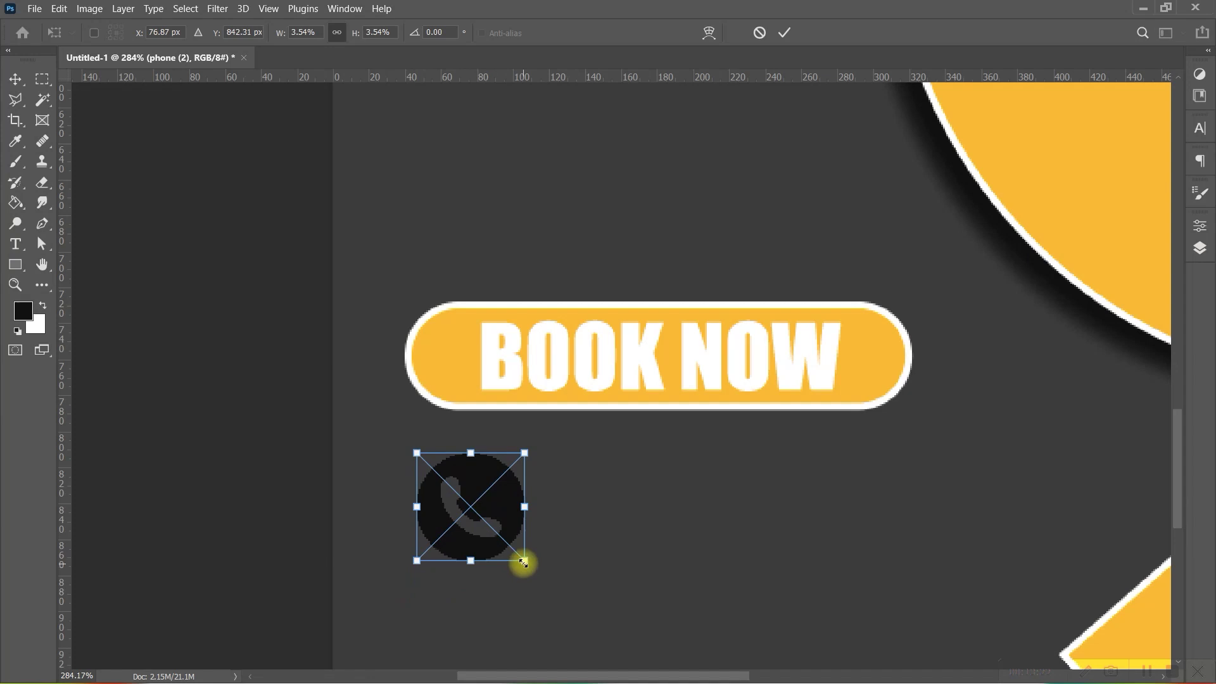
pyautogui.moveTo(523, 561); pyautogui.dragTo(468, 497)
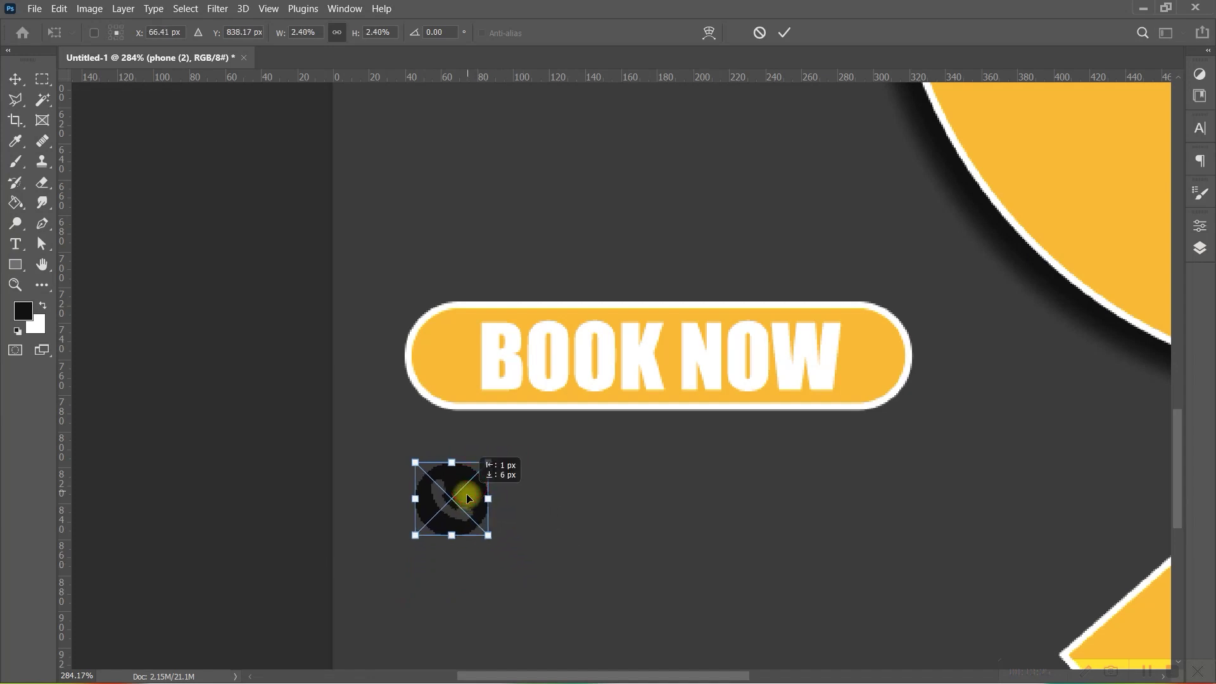
pyautogui.press('Return')
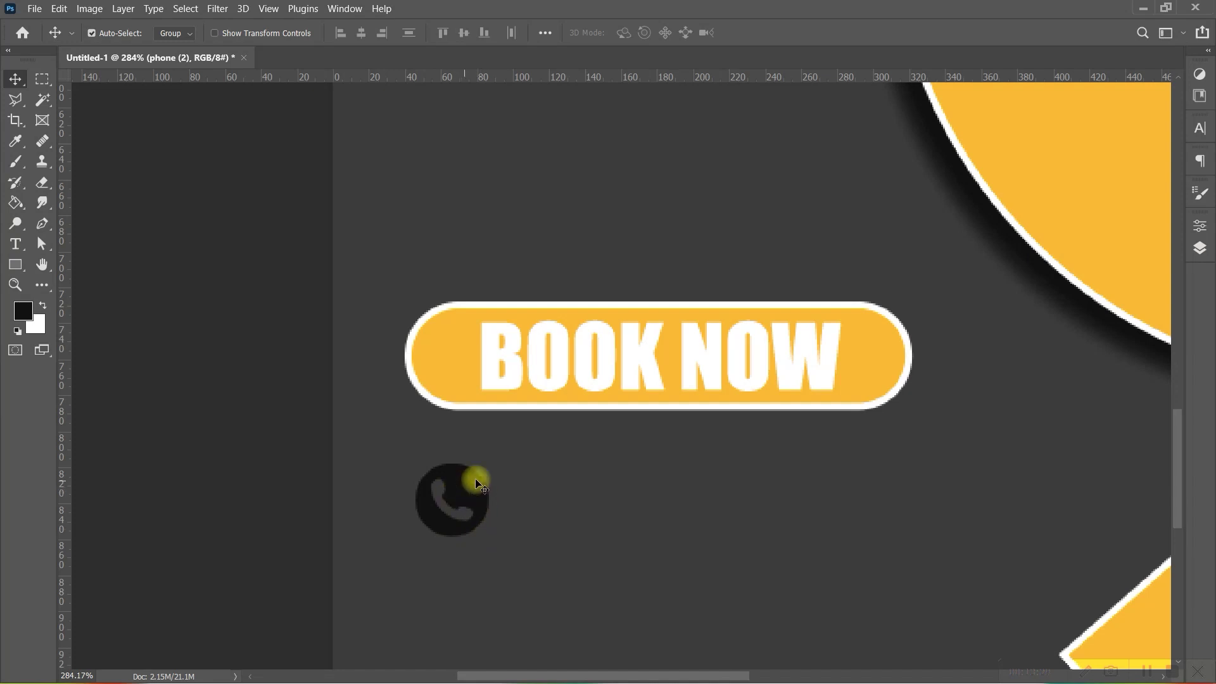
pyautogui.click(1198, 250)
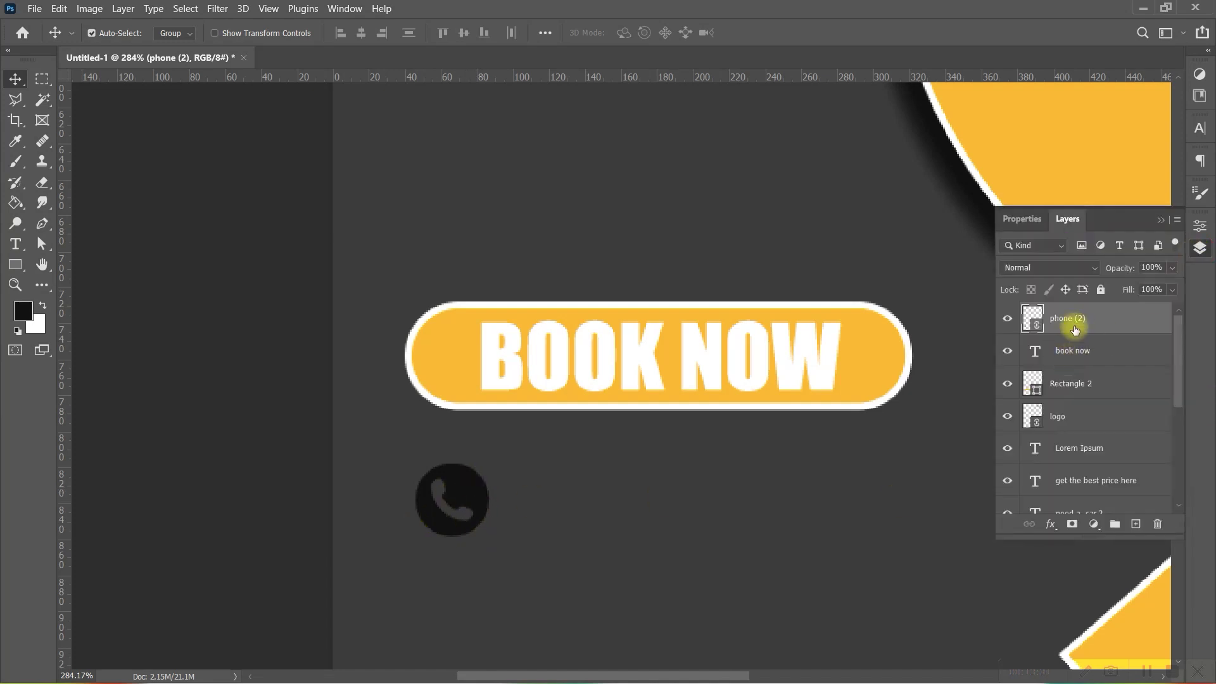
# - Rasterize the phone (2) layer, add a white Color Overlay, and align it with the button text
pyautogui.rightClick(1074, 325)
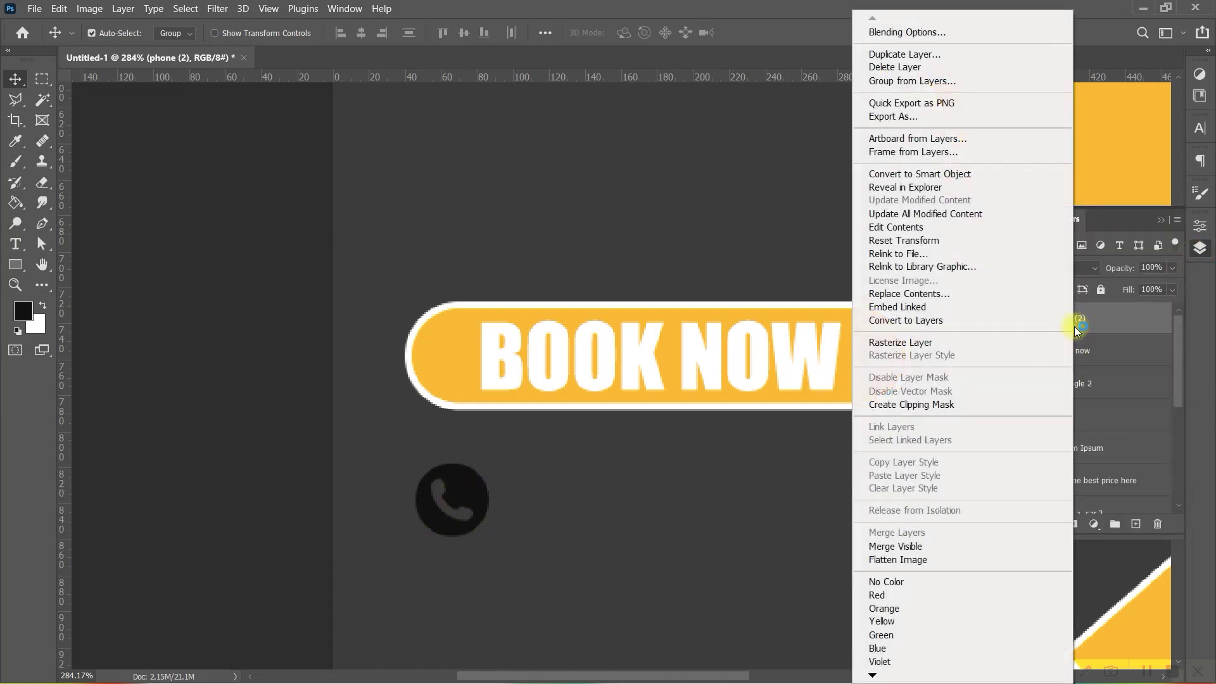
pyautogui.click(911, 343)
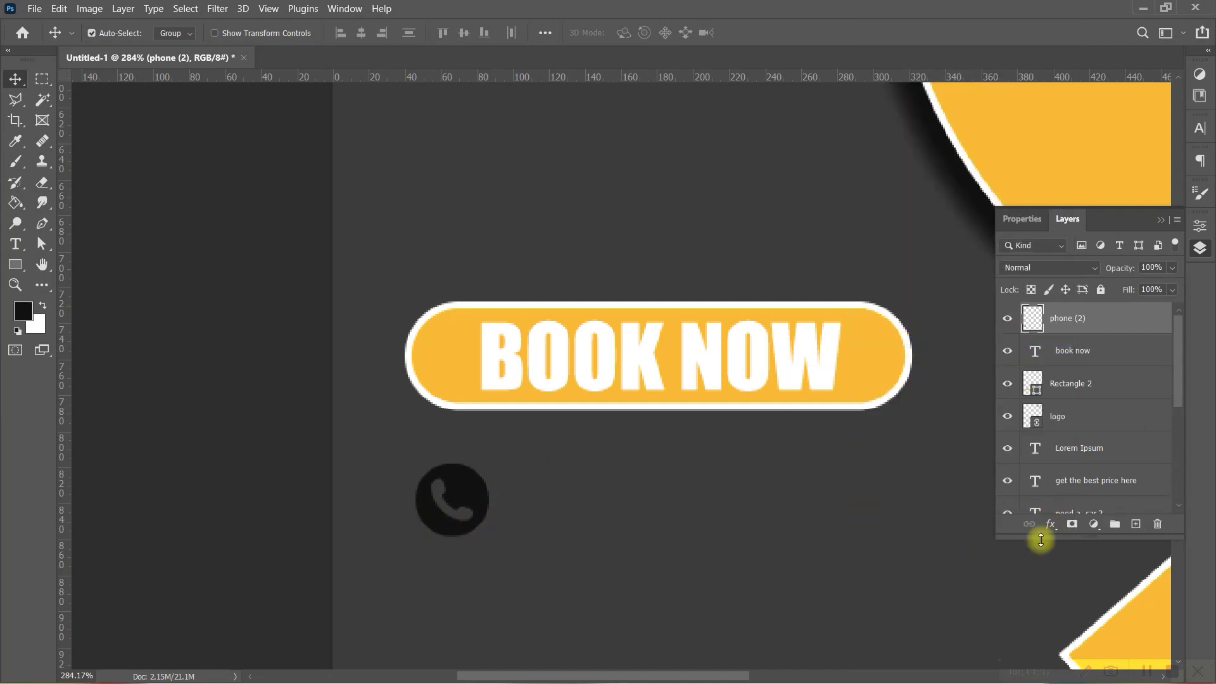
pyautogui.click(1051, 525)
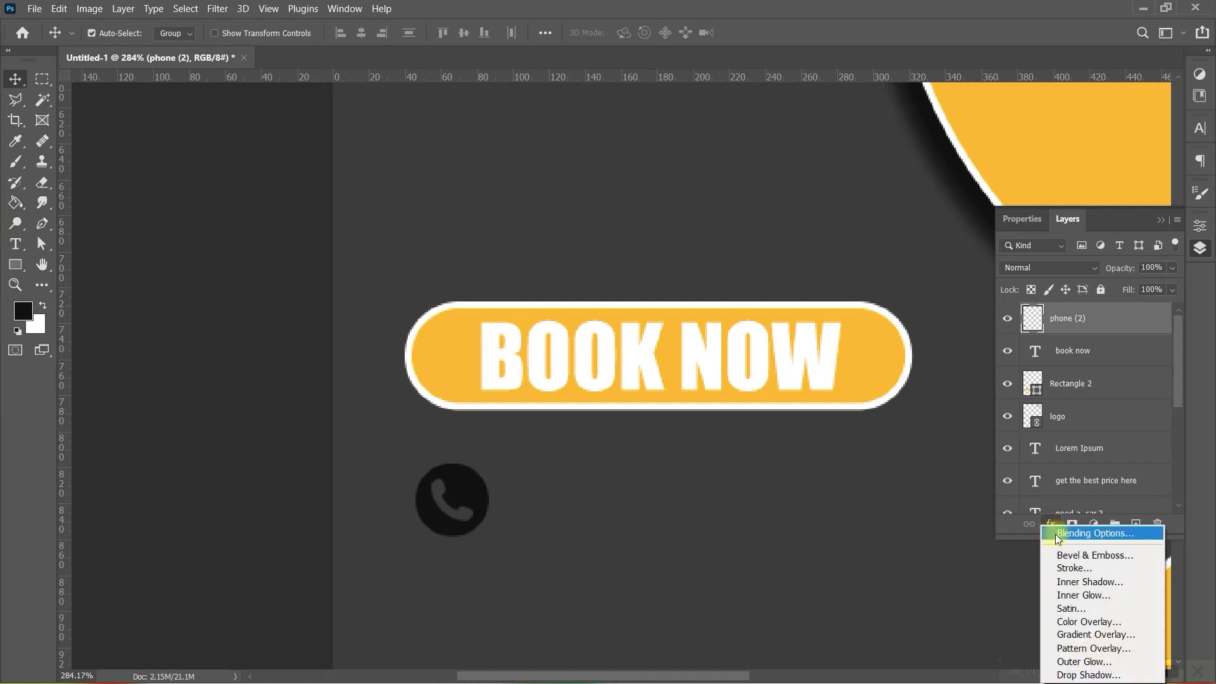
pyautogui.click(1084, 623)
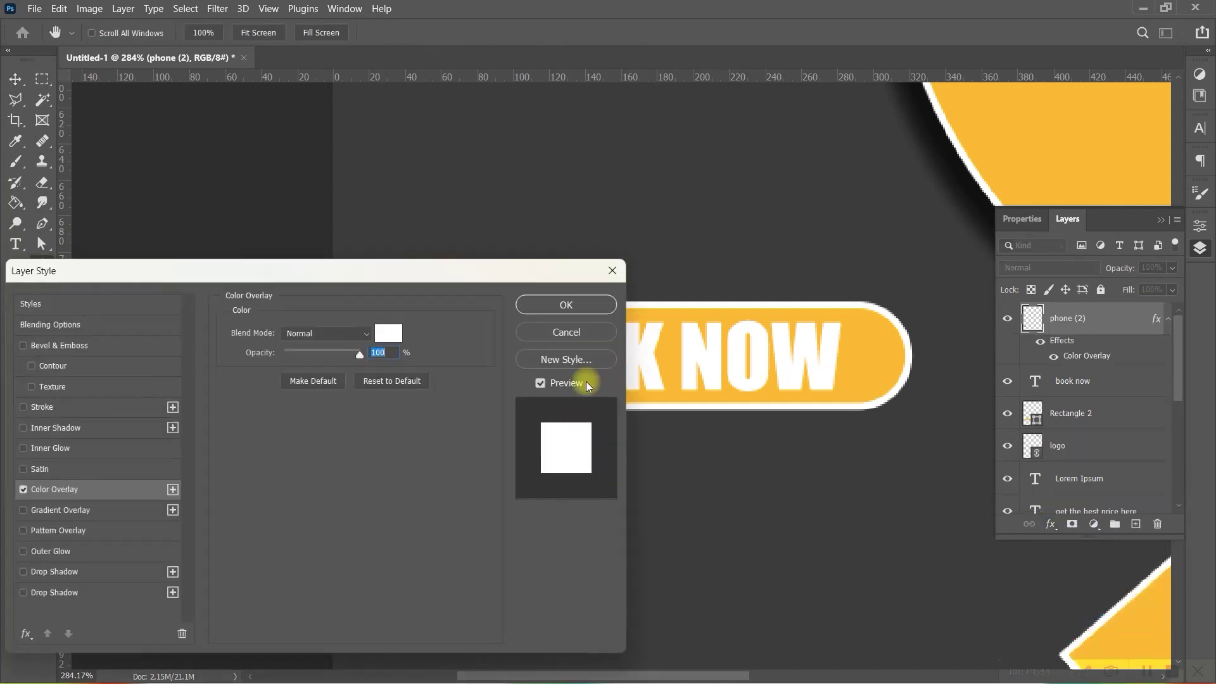
pyautogui.moveTo(382, 266); pyautogui.dragTo(426, 20)
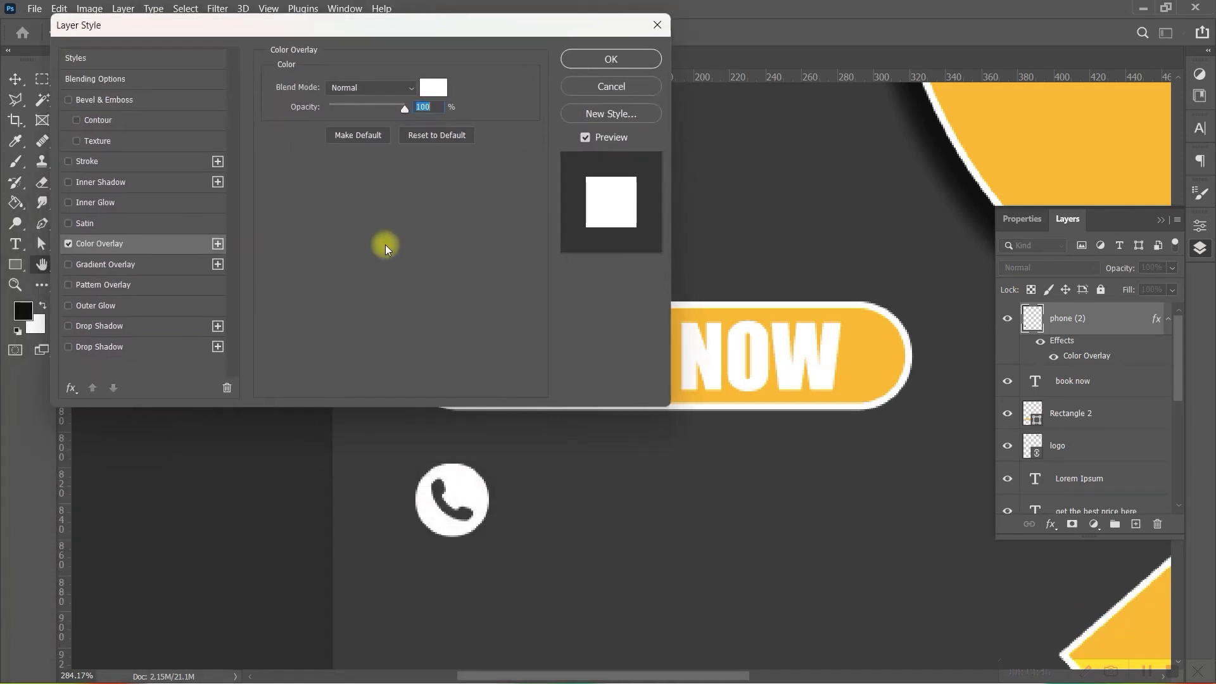
pyautogui.click(607, 60)
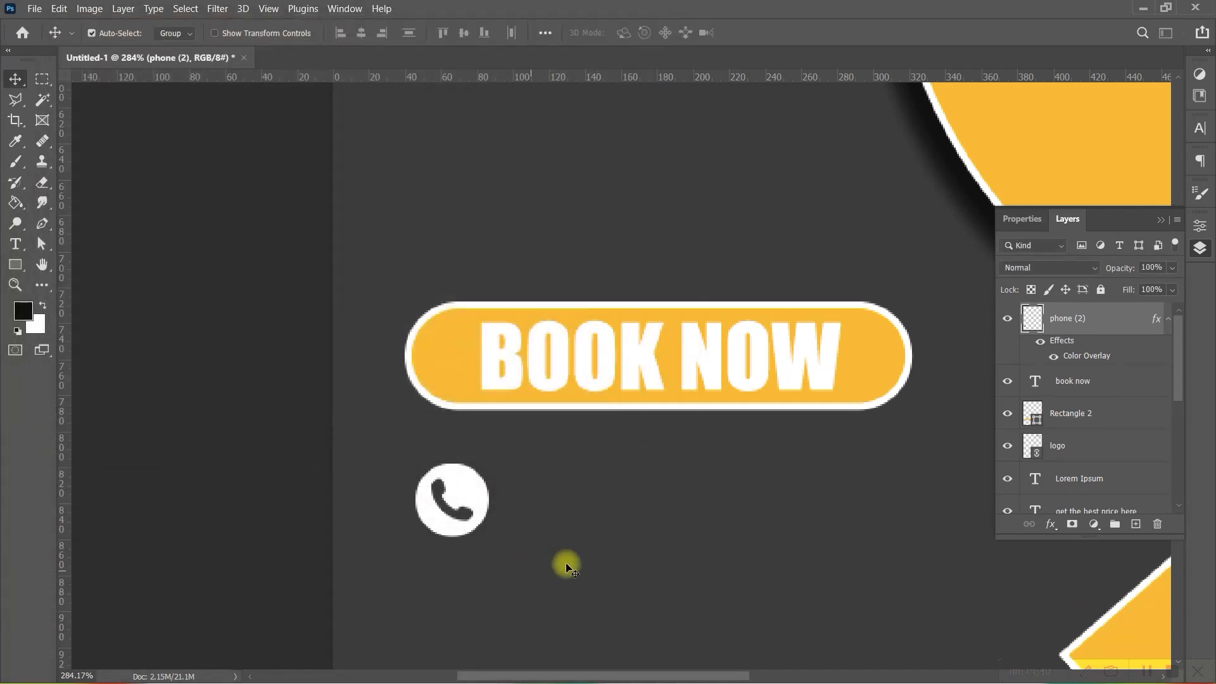
pyautogui.scroll(-2, 545, 494)
pyautogui.scroll(-1, 507, 456)
pyautogui.press('F7')
pyautogui.moveTo(494, 472); pyautogui.dragTo(488, 467)
pyautogui.scroll(3, 522, 447)
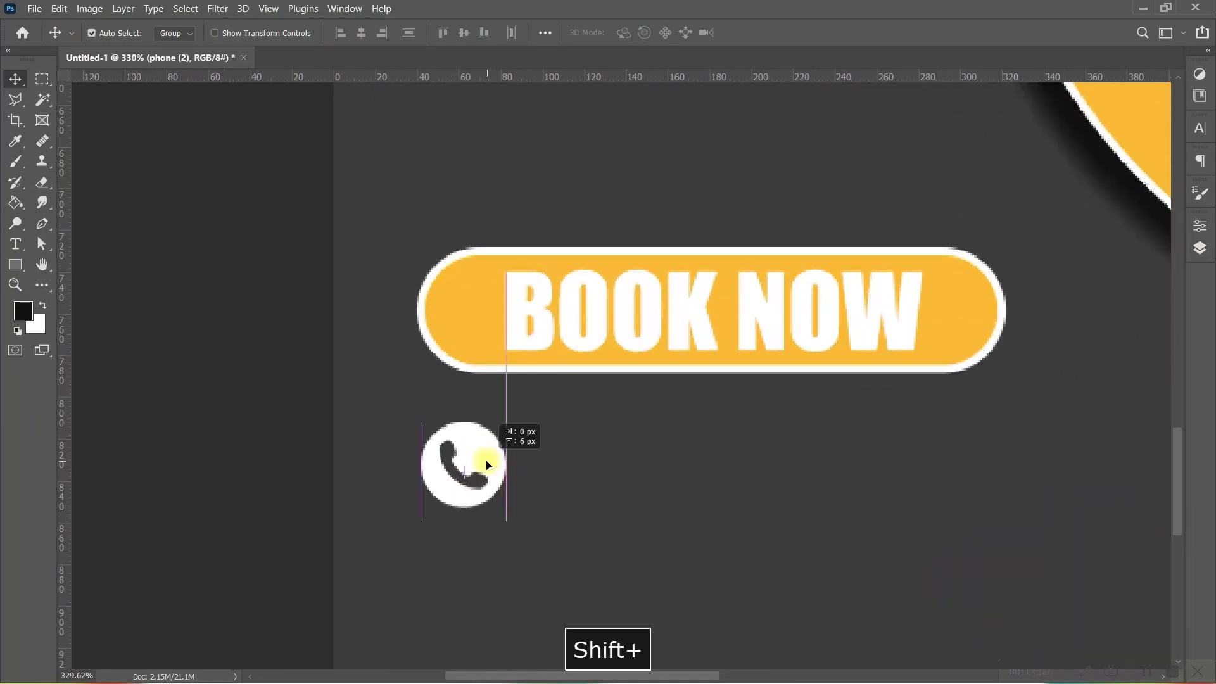
pyautogui.scroll(-2, 493, 465)
pyautogui.scroll(2, 630, 405)
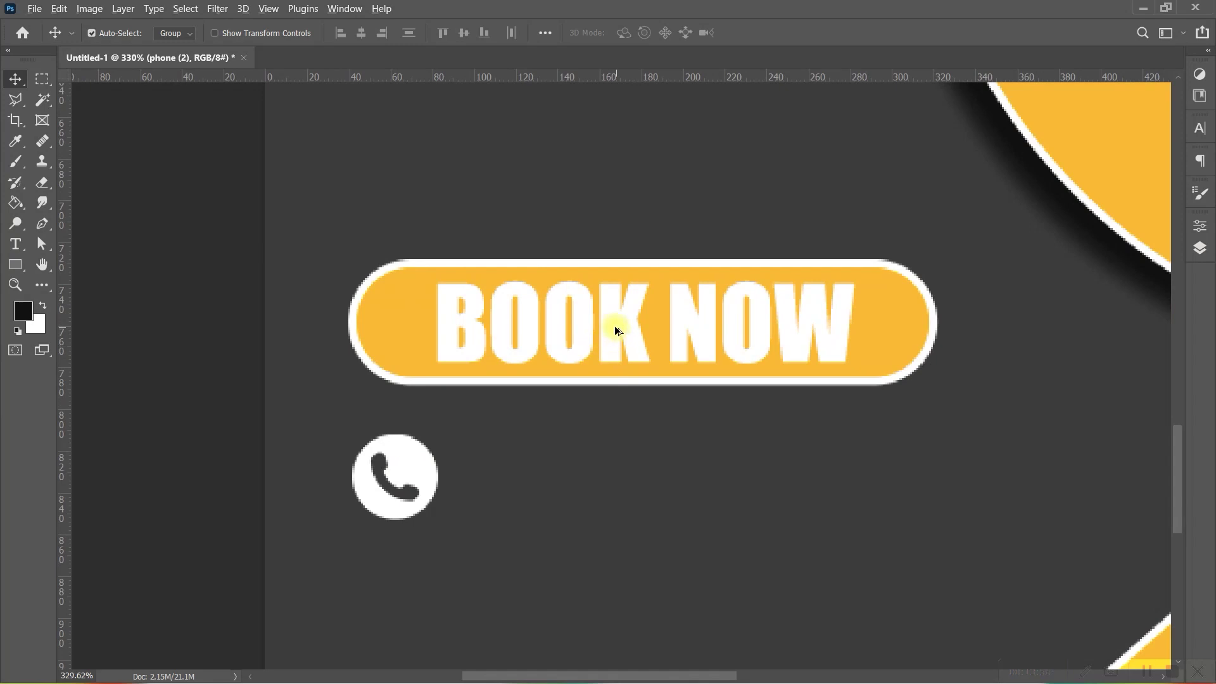
pyautogui.moveTo(613, 321)
pyautogui.mouseDown()
pyautogui.moveTo(622, 502)
pyautogui.moveTo(614, 489)
pyautogui.mouseUp()
pyautogui.doubleClick(609, 490)
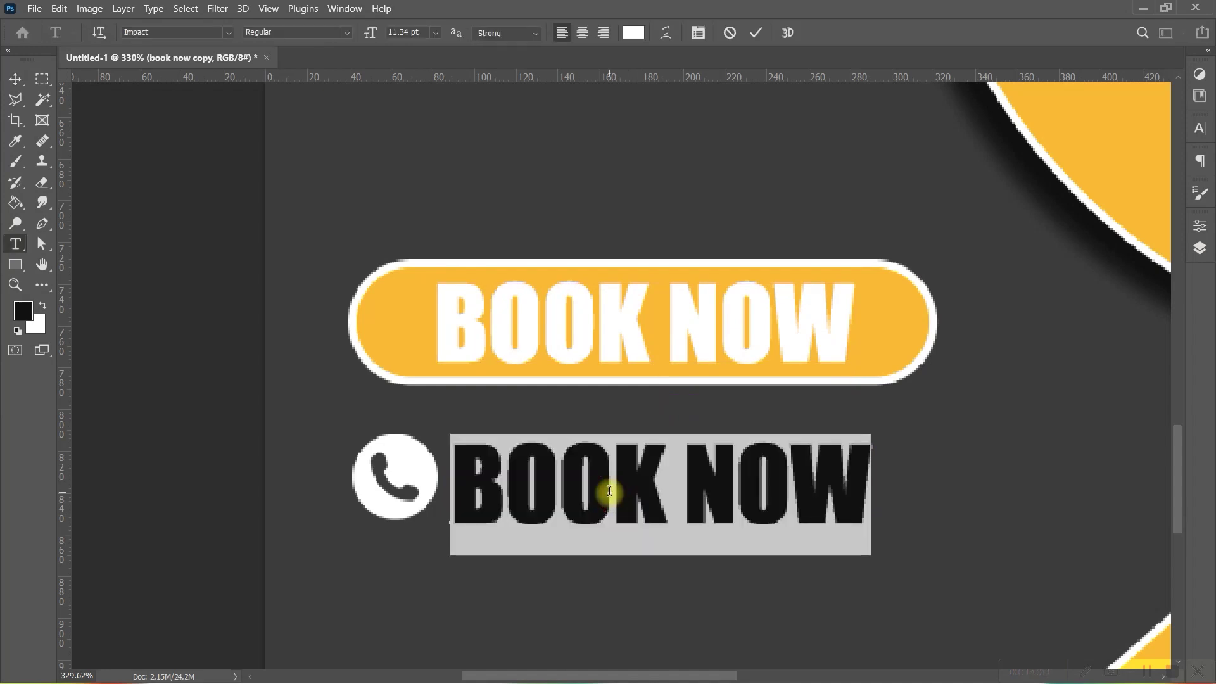
pyautogui.write('98')
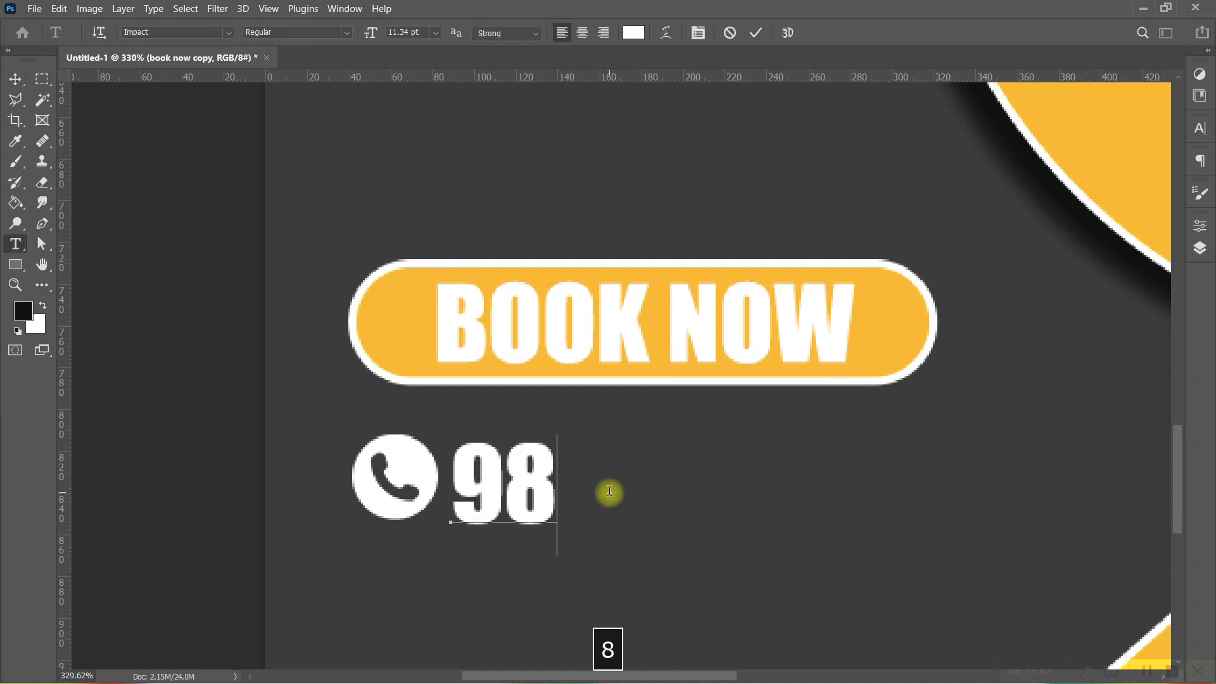
pyautogui.write('765423')
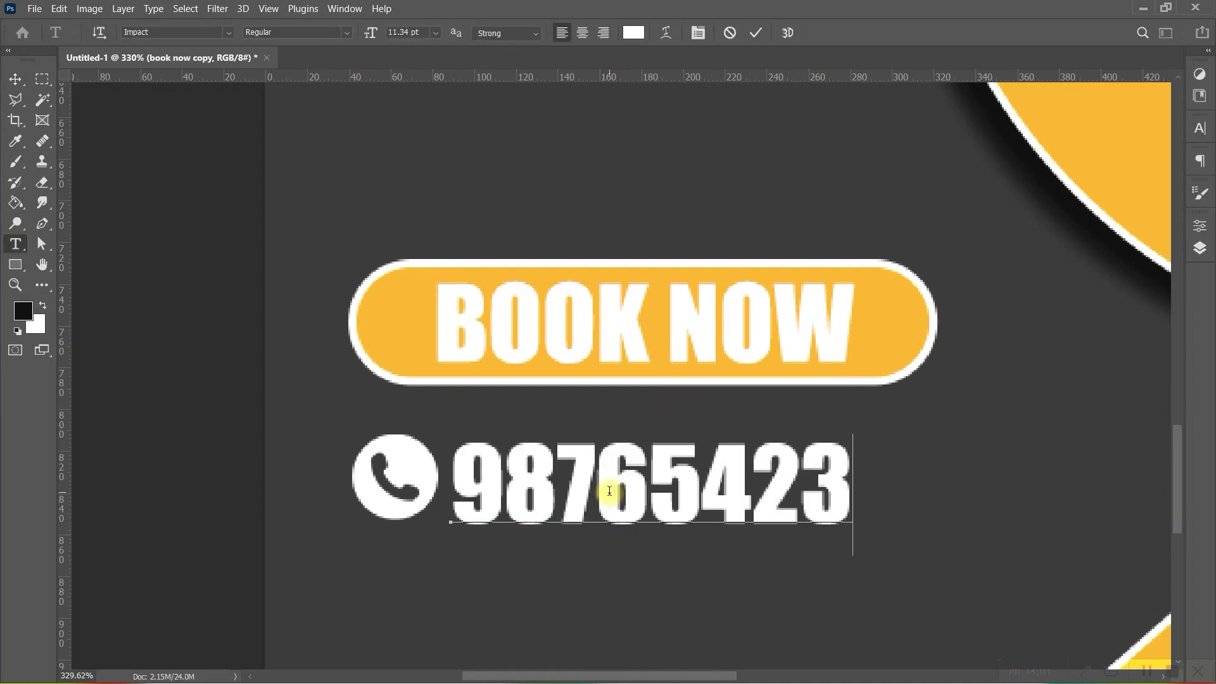
pyautogui.write('90')
pyautogui.click(754, 32)
# - Resize the phone number to match the icon and position it right beside it
pyautogui.hotkey('ctrl', 't')
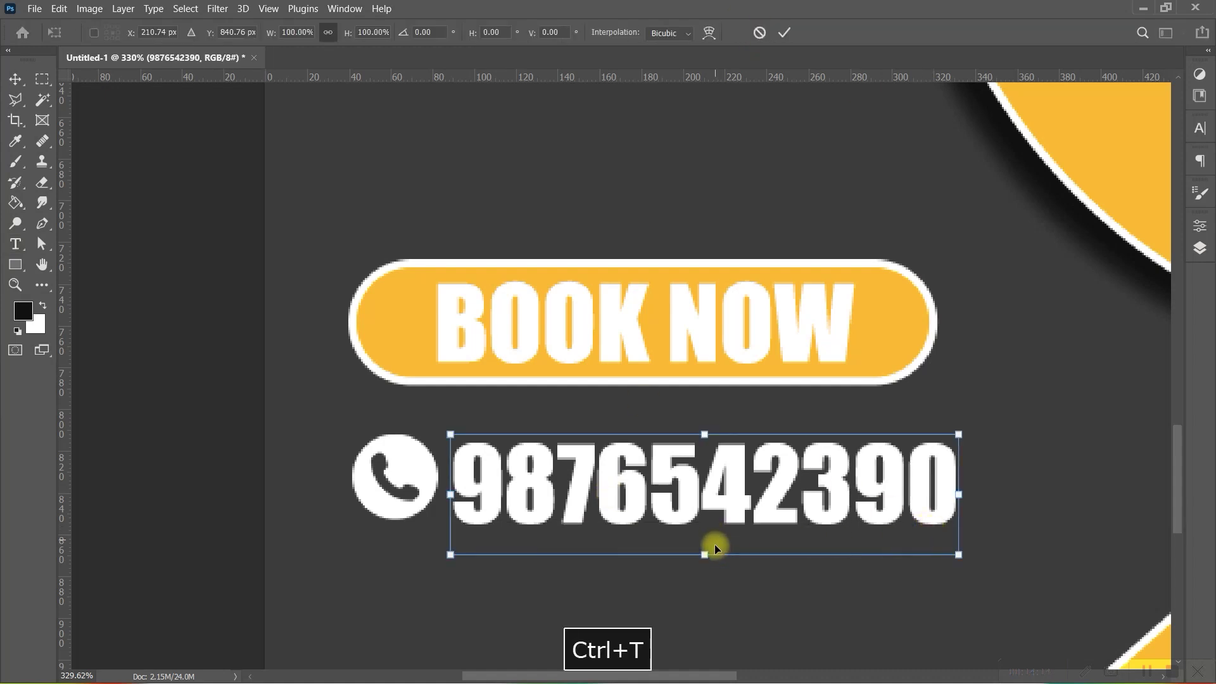
pyautogui.moveTo(705, 556); pyautogui.dragTo(704, 523)
pyautogui.moveTo(746, 479); pyautogui.dragTo(689, 485)
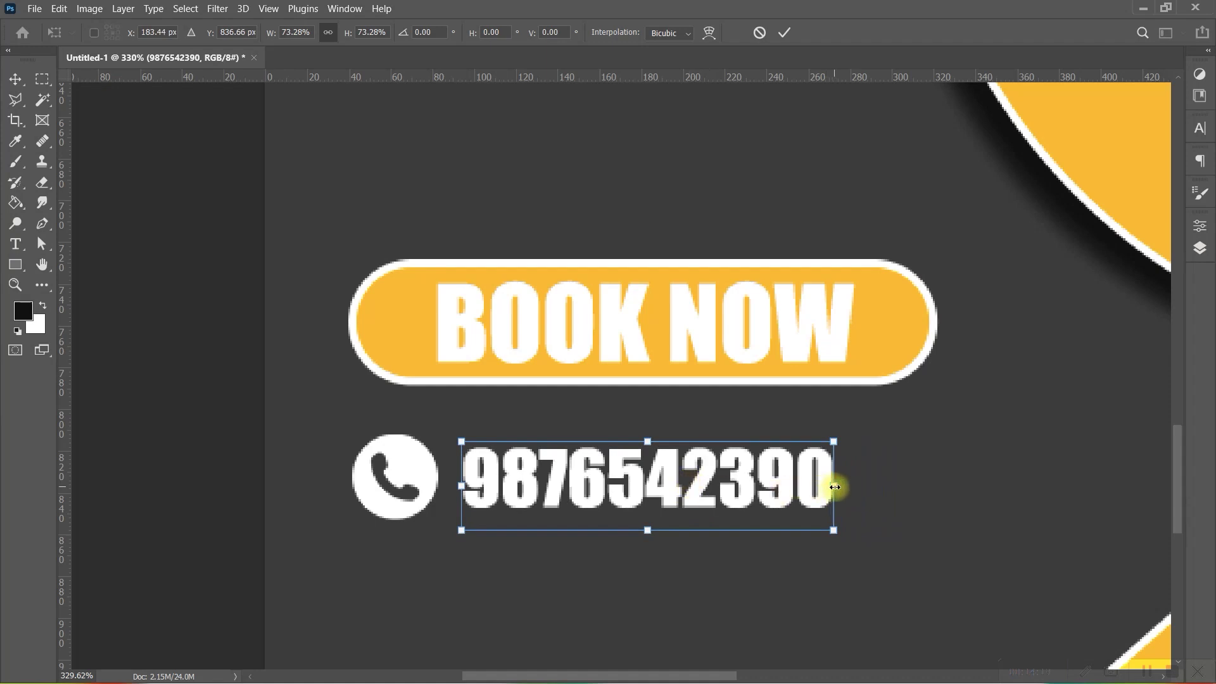
pyautogui.moveTo(834, 487); pyautogui.dragTo(851, 485)
pyautogui.moveTo(629, 481); pyautogui.dragTo(631, 483)
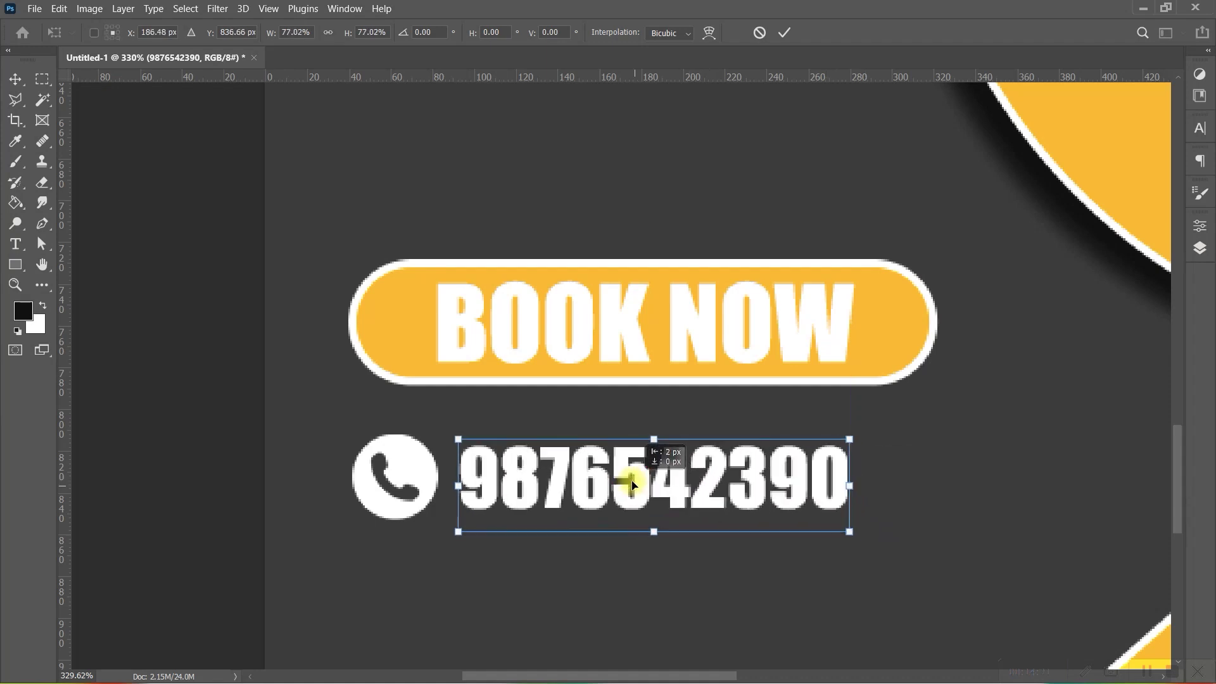
pyautogui.click(785, 33)
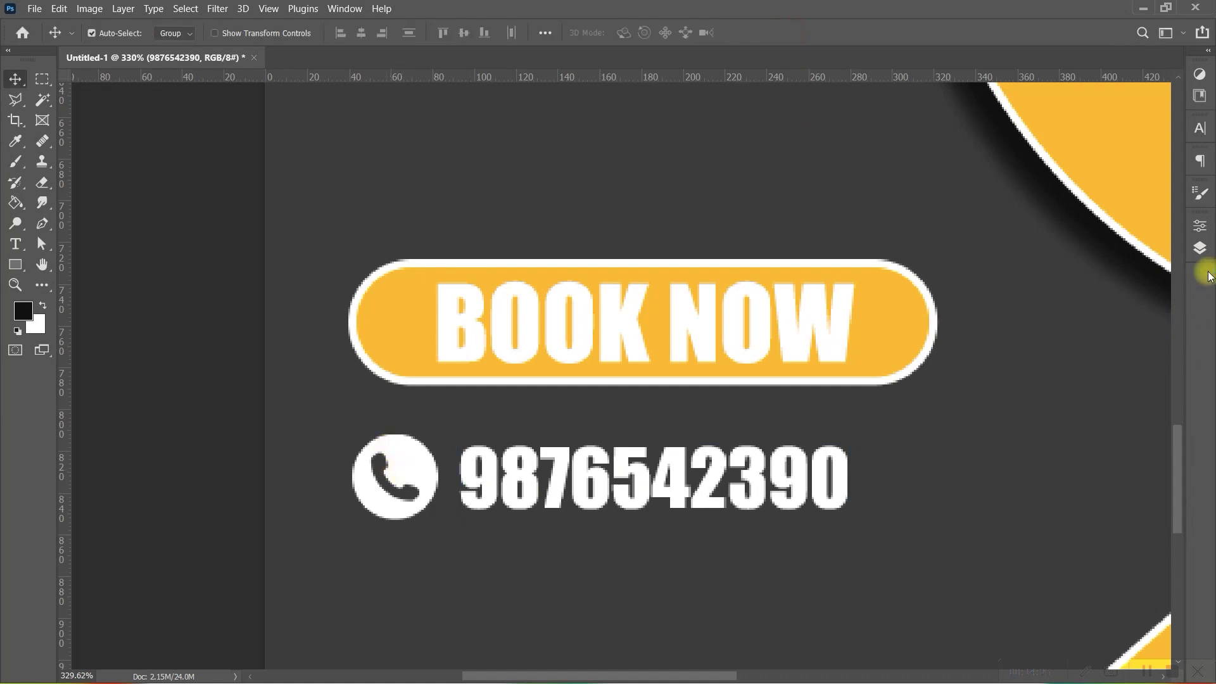
pyautogui.click(1199, 248)
pyautogui.scroll(-1, 1171, 313)
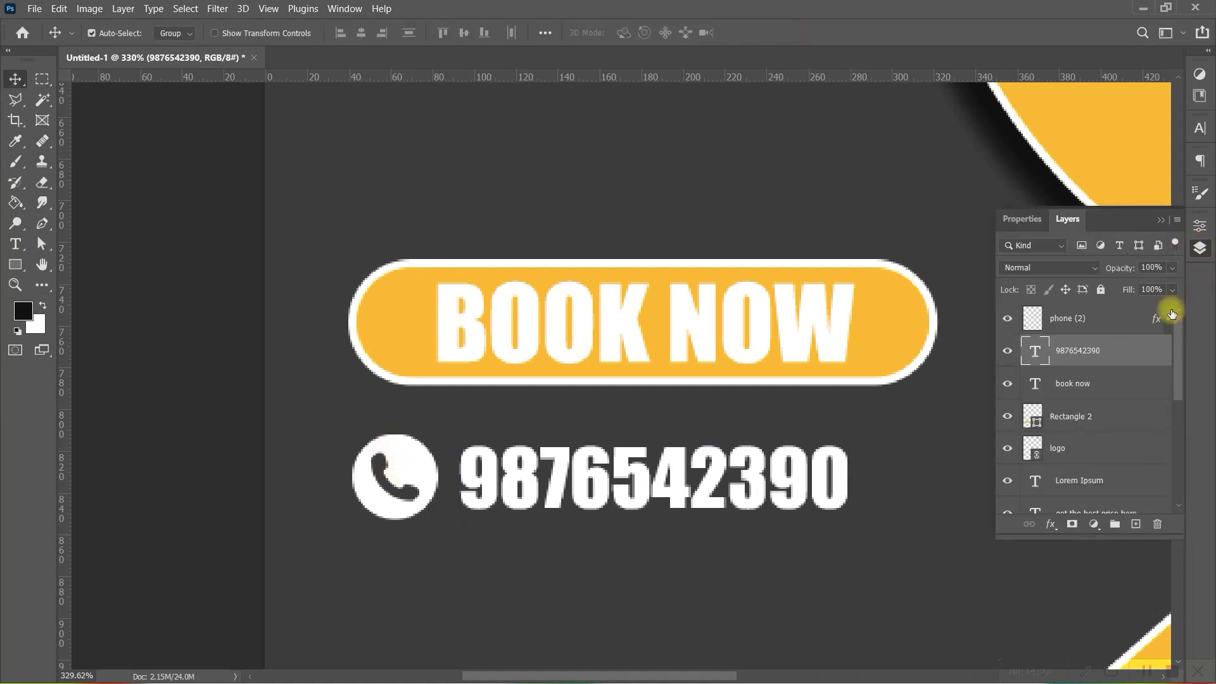
pyautogui.keyDown('ctrl'); pyautogui.click(1082, 326); pyautogui.keyUp('ctrl')
pyautogui.click(91, 33)
pyautogui.click(468, 34)
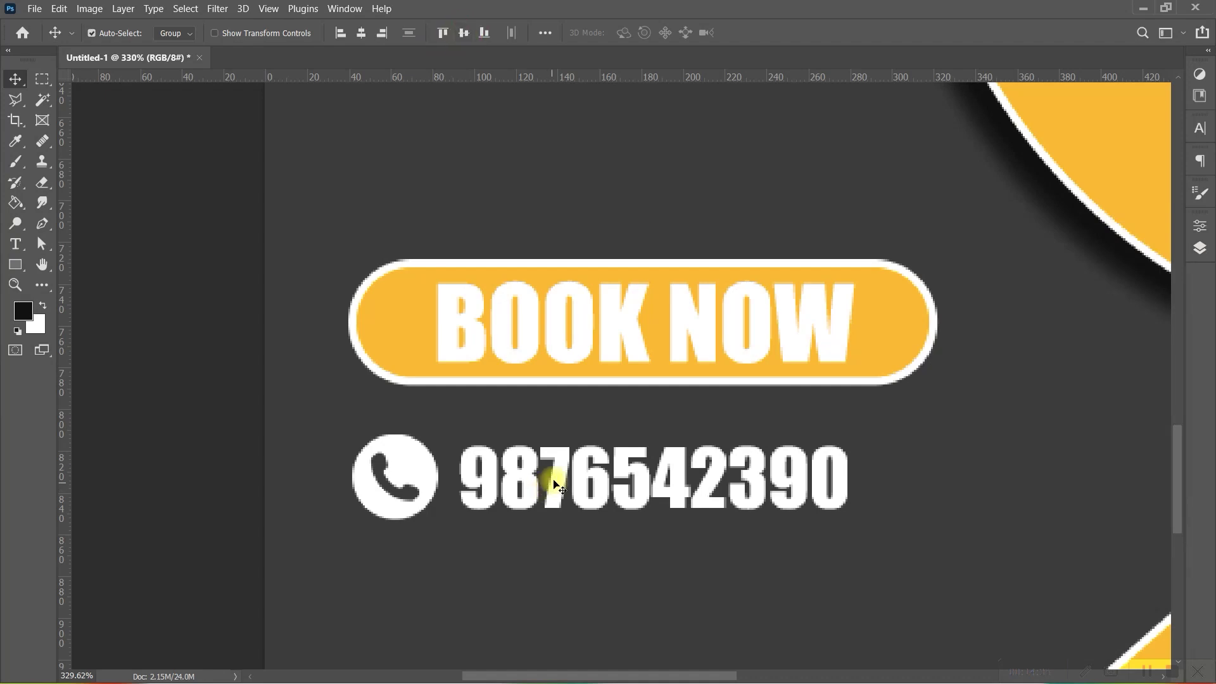
pyautogui.scroll(-3, 559, 481)
pyautogui.scroll(-3, 621, 461)
pyautogui.scroll(3, 481, 613)
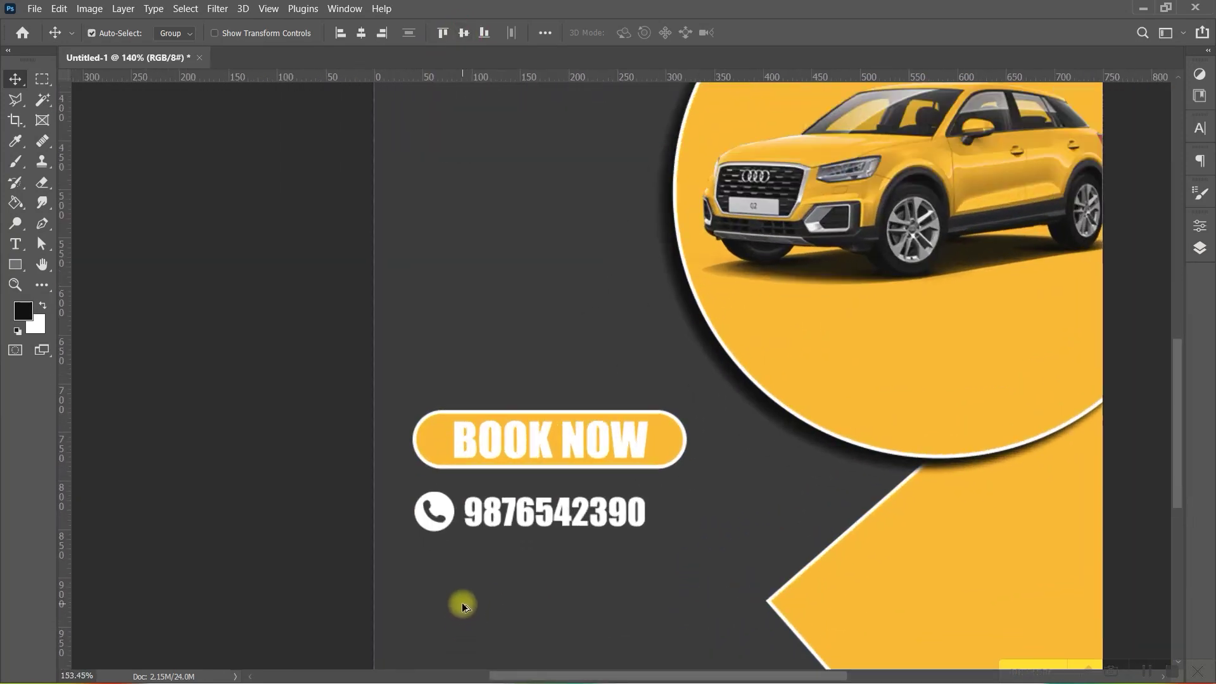
pyautogui.scroll(2, 462, 602)
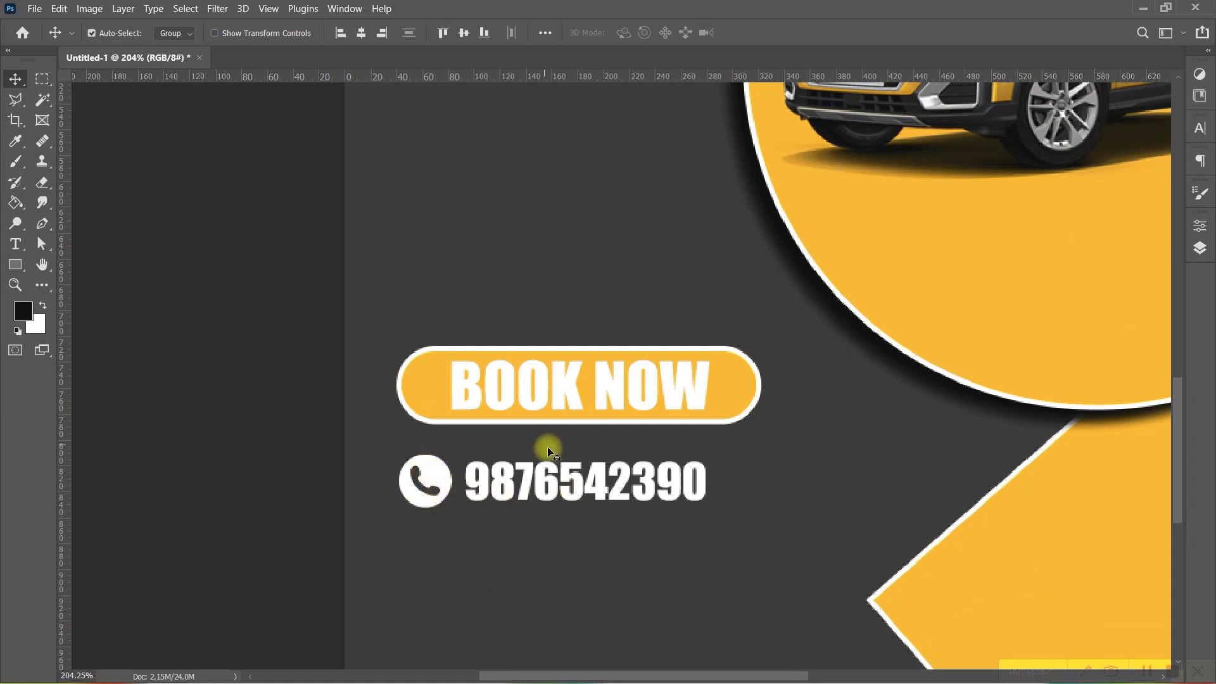
pyautogui.scroll(-3, 589, 488)
pyautogui.scroll(2, 482, 519)
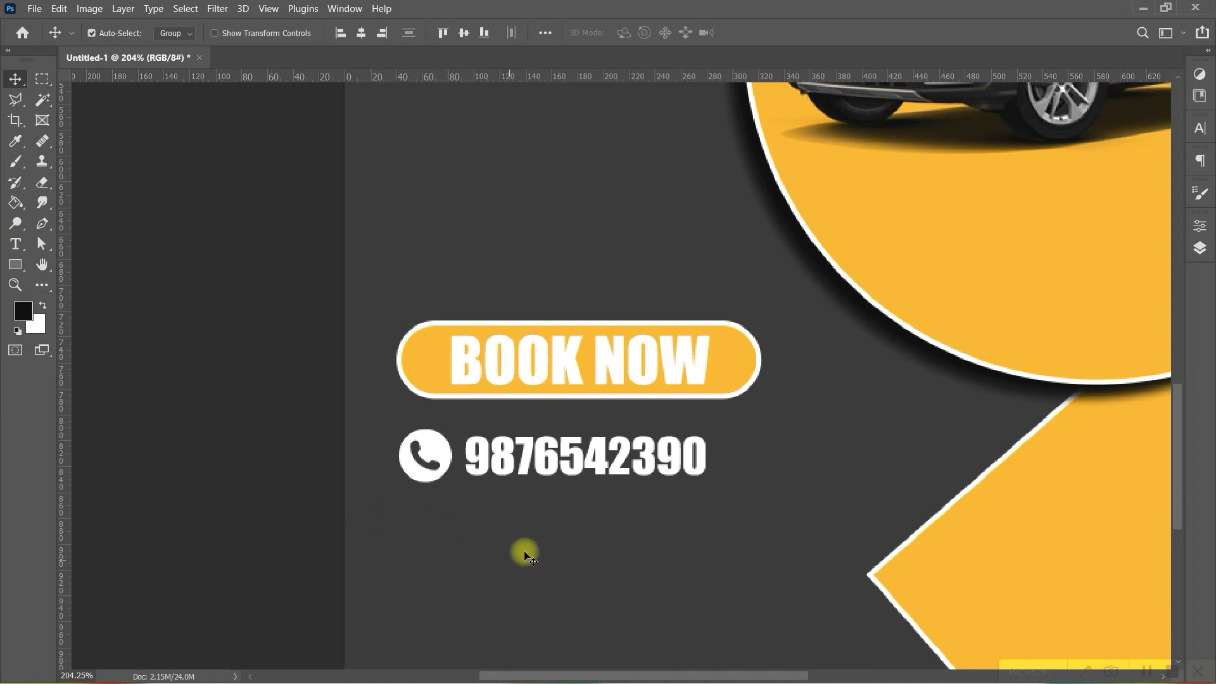
pyautogui.click(1202, 248)
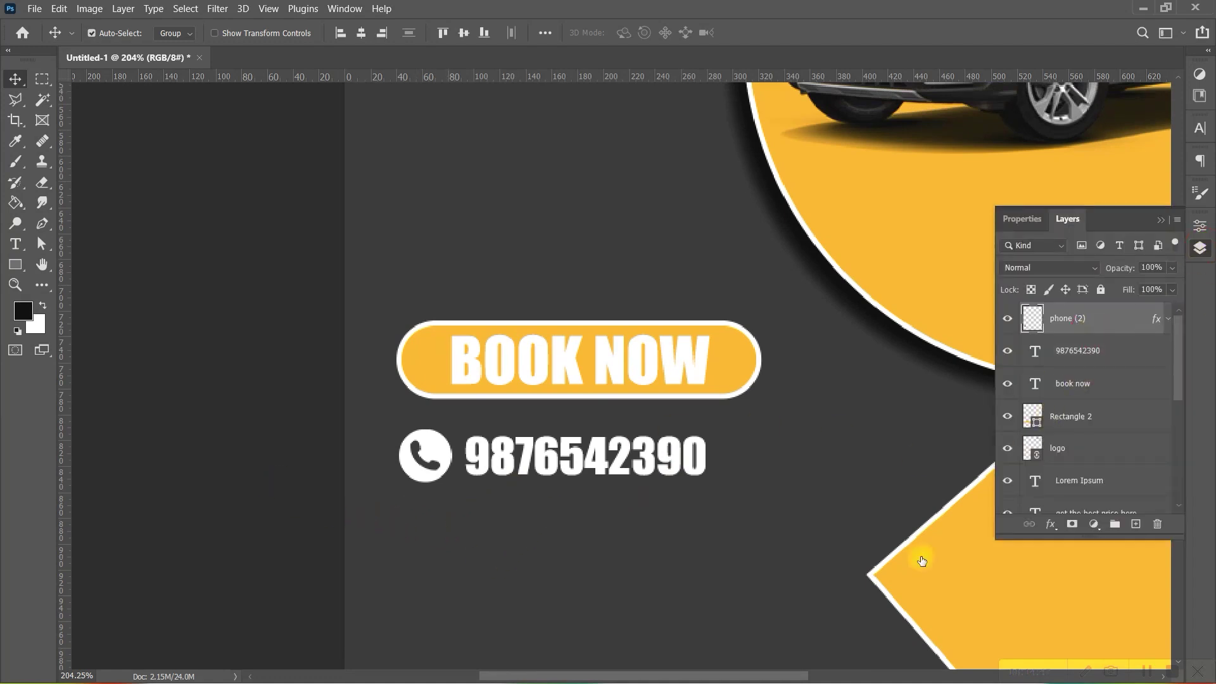
# - Place website.png into the poster as a linked image
pyautogui.click(44, 9)
pyautogui.click(101, 339)
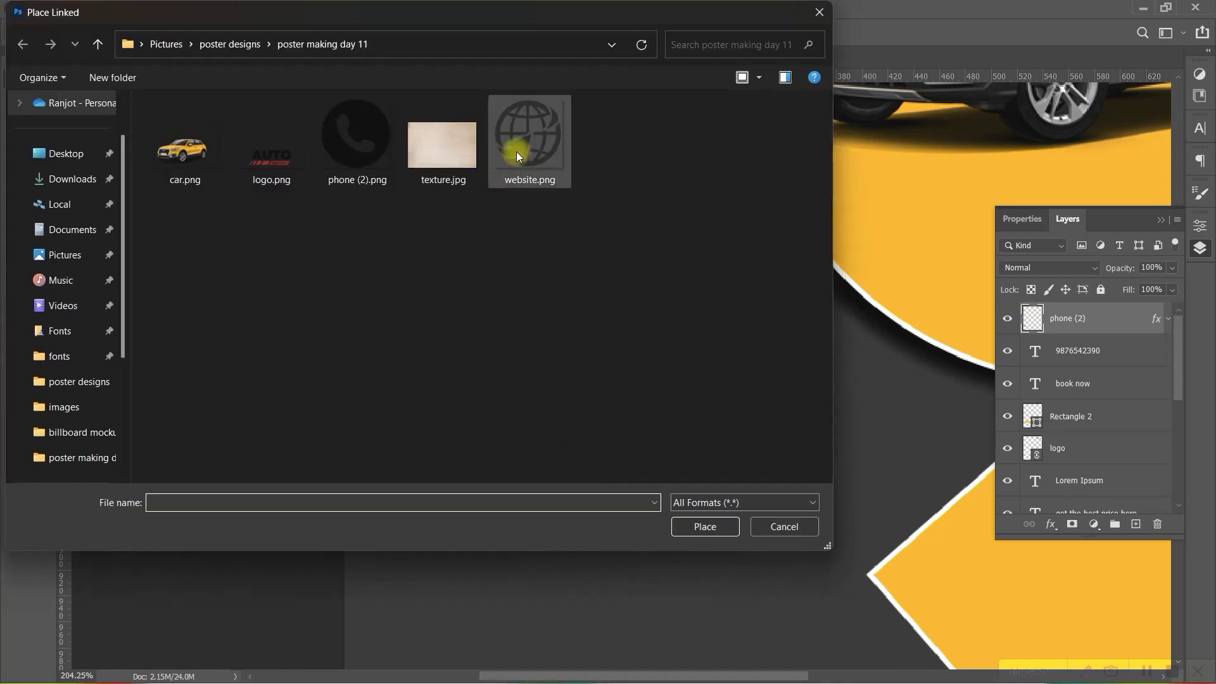
pyautogui.click(514, 151)
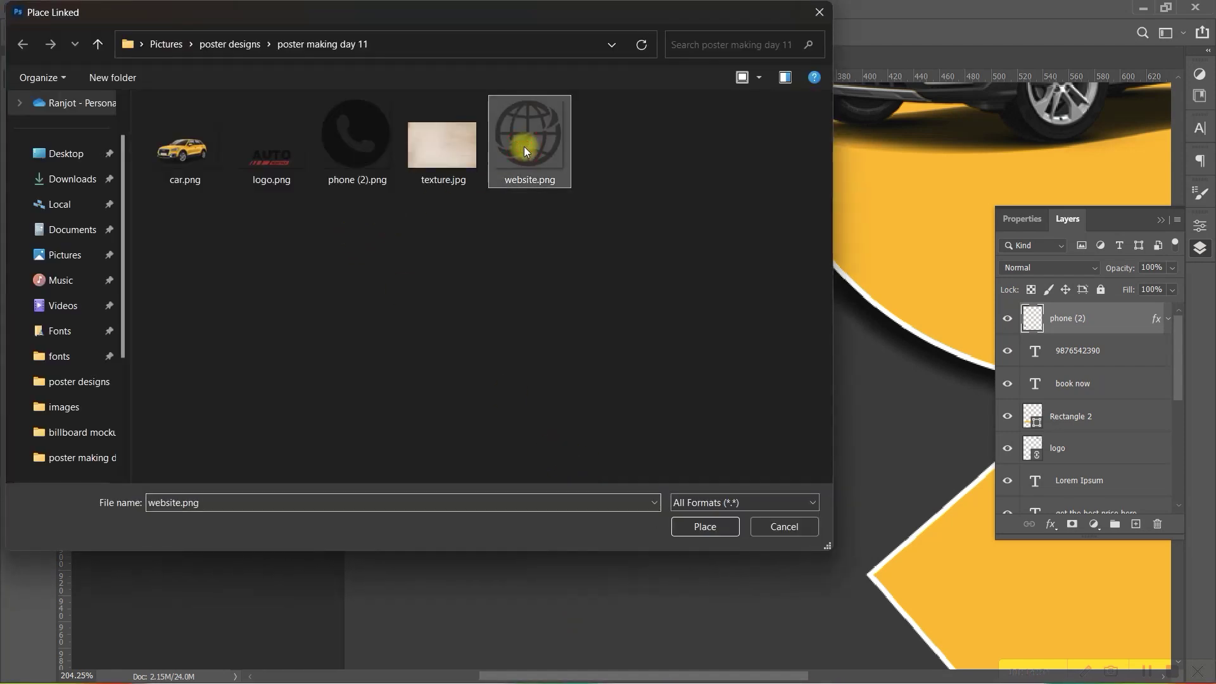
pyautogui.click(697, 534)
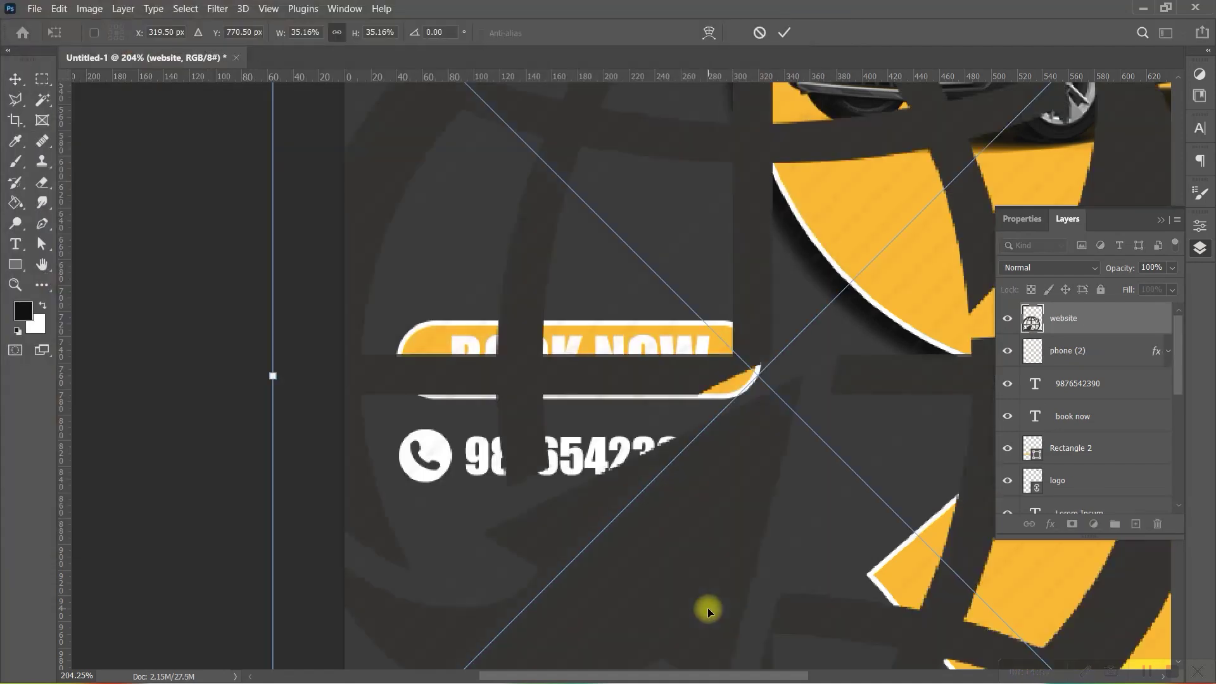
# - Shrink the globe image to a small icon just below the phone icon
pyautogui.hotkey('ctrl', '0')
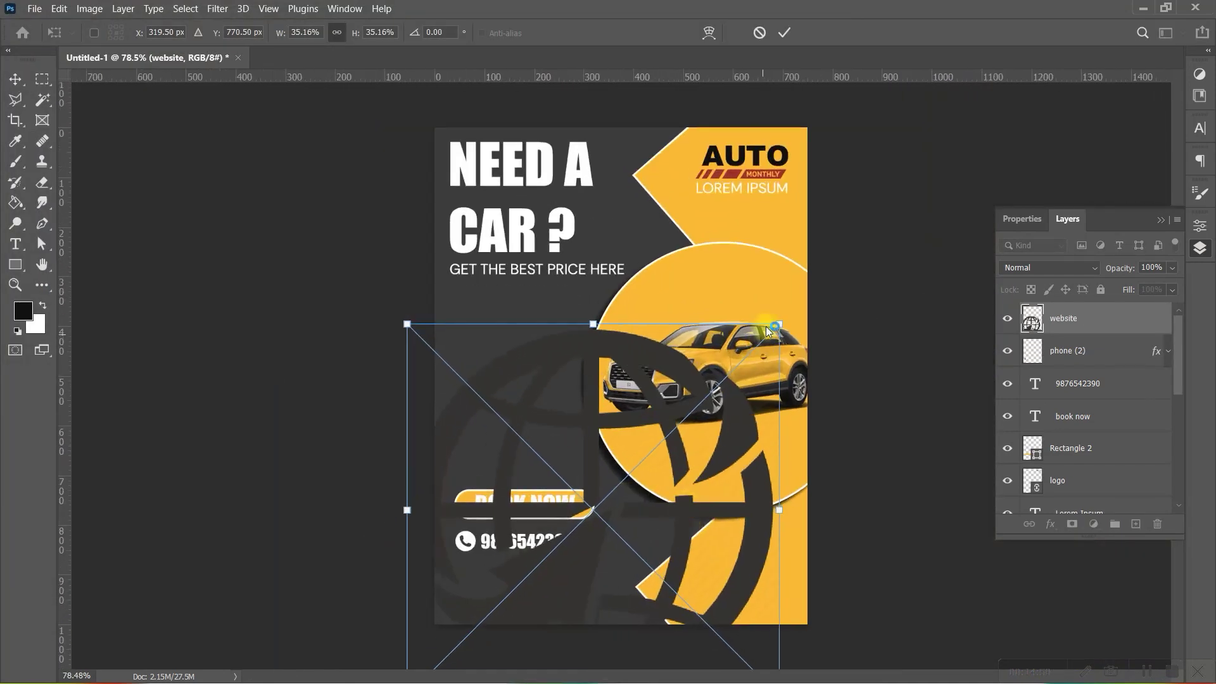
pyautogui.moveTo(780, 321)
pyautogui.mouseDown()
pyautogui.moveTo(456, 646)
pyautogui.moveTo(519, 557)
pyautogui.mouseUp()
pyautogui.moveTo(541, 608); pyautogui.dragTo(475, 591)
pyautogui.scroll(5, 475, 592)
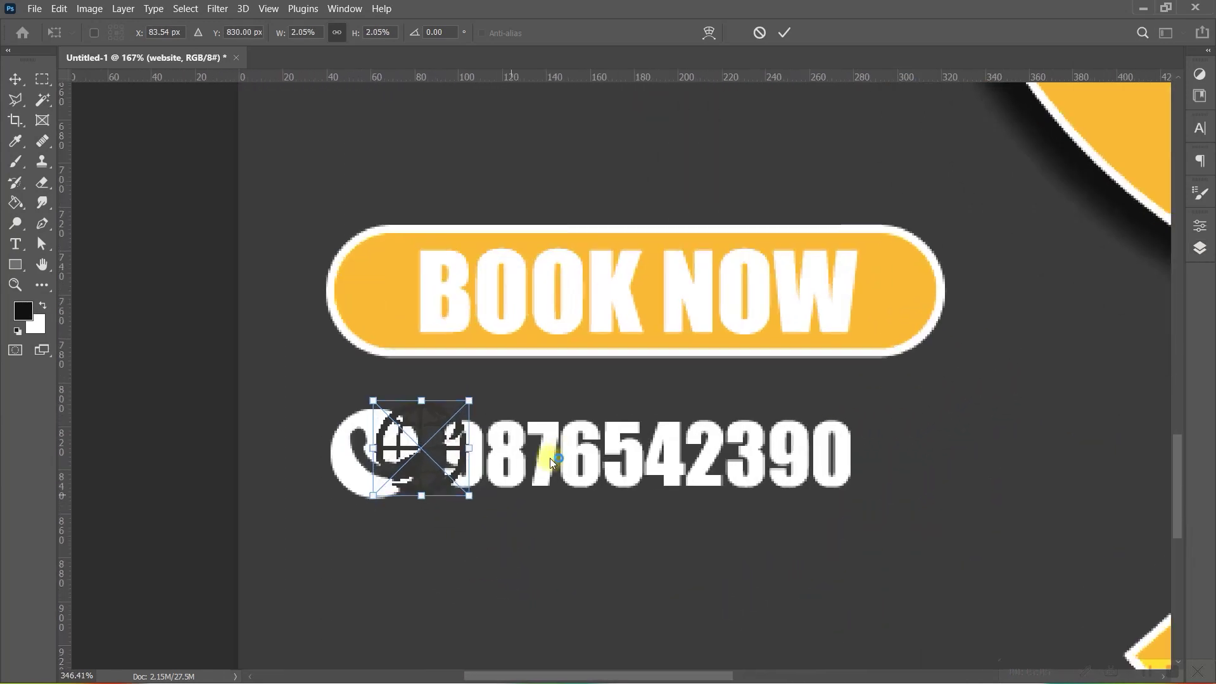
pyautogui.moveTo(442, 433)
pyautogui.mouseDown()
pyautogui.moveTo(394, 558)
pyautogui.moveTo(413, 531)
pyautogui.mouseUp()
pyautogui.moveTo(370, 577); pyautogui.dragTo(375, 573)
pyautogui.press('Return')
pyautogui.scroll(2, 356, 609)
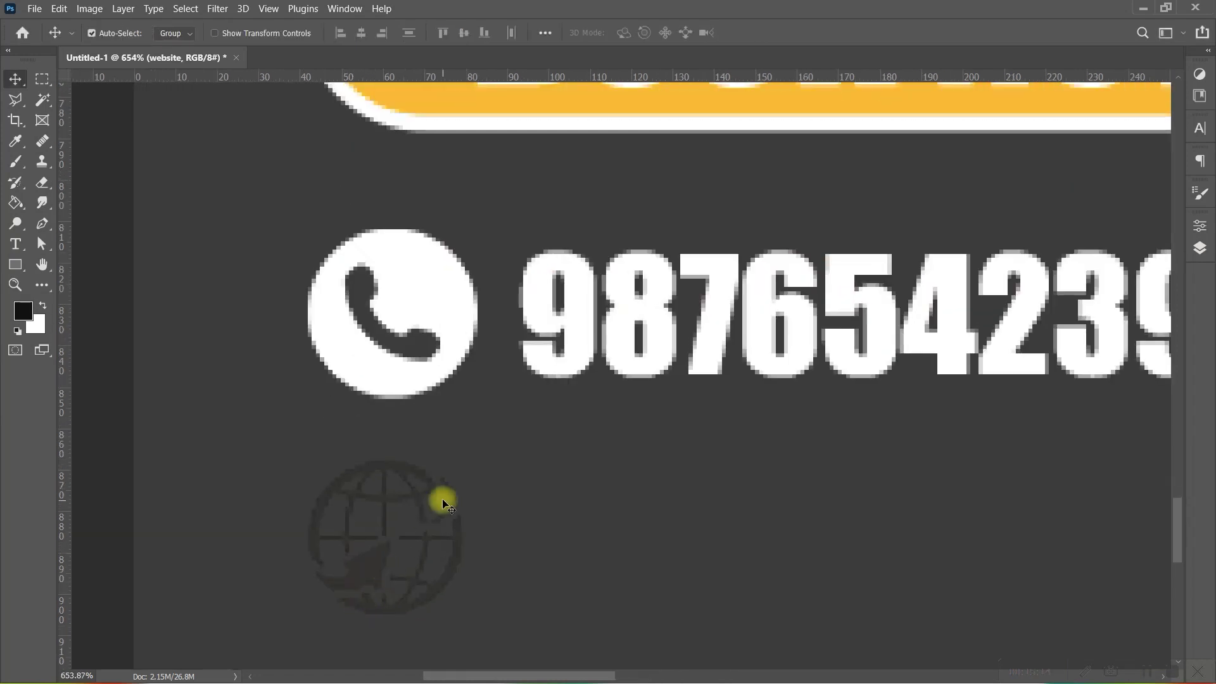
# - Nudge the globe left and add vertical guides at the phone icon's left and right edges
pyautogui.scroll(-1, 442, 497)
pyautogui.moveTo(389, 533); pyautogui.dragTo(371, 537)
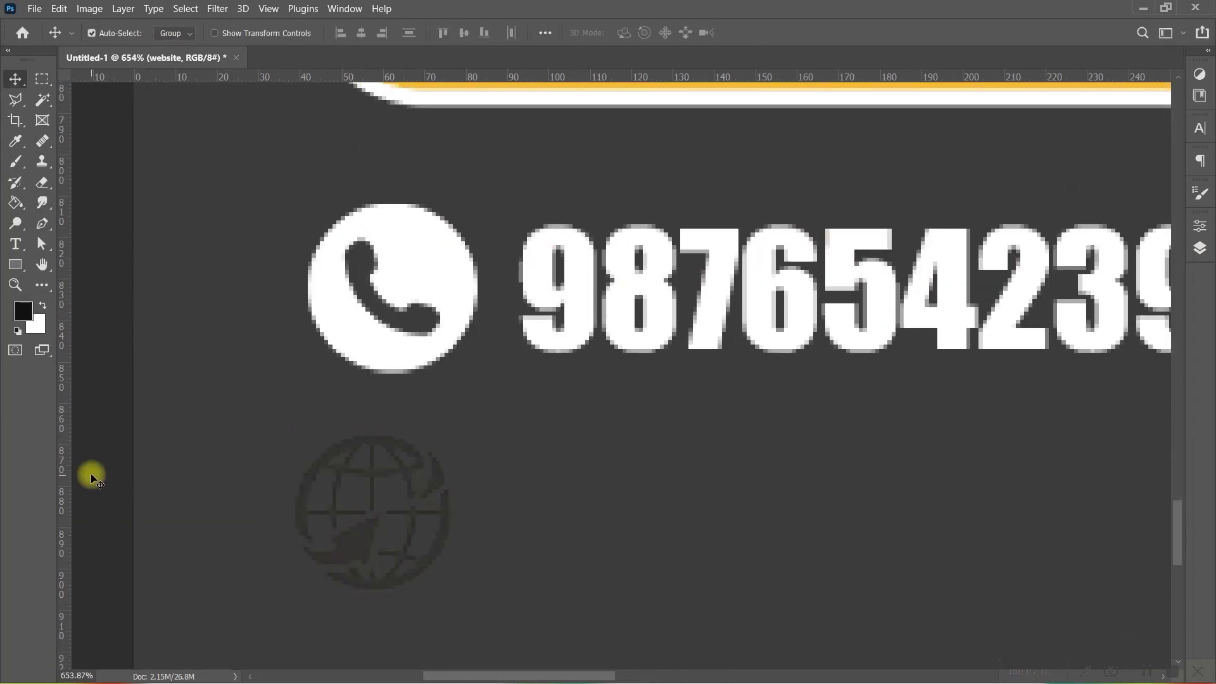
pyautogui.moveTo(69, 470); pyautogui.dragTo(308, 478)
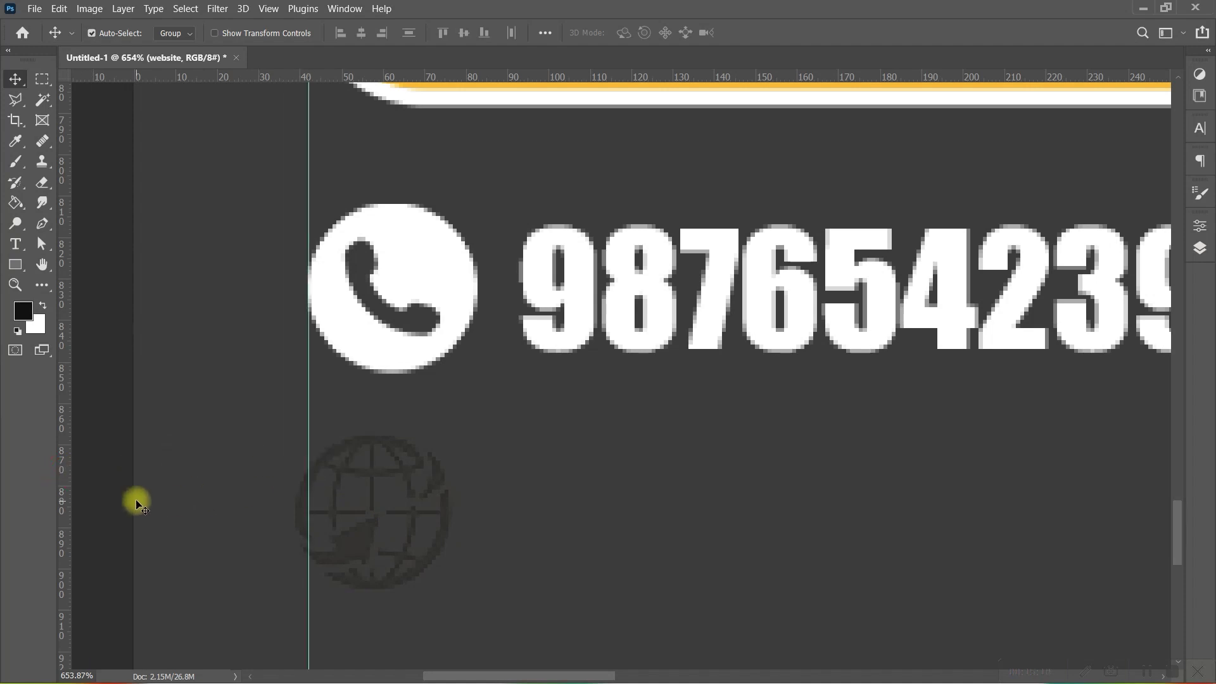
pyautogui.moveTo(66, 483)
pyautogui.mouseDown()
pyautogui.moveTo(478, 504)
pyautogui.moveTo(466, 511)
pyautogui.mouseUp()
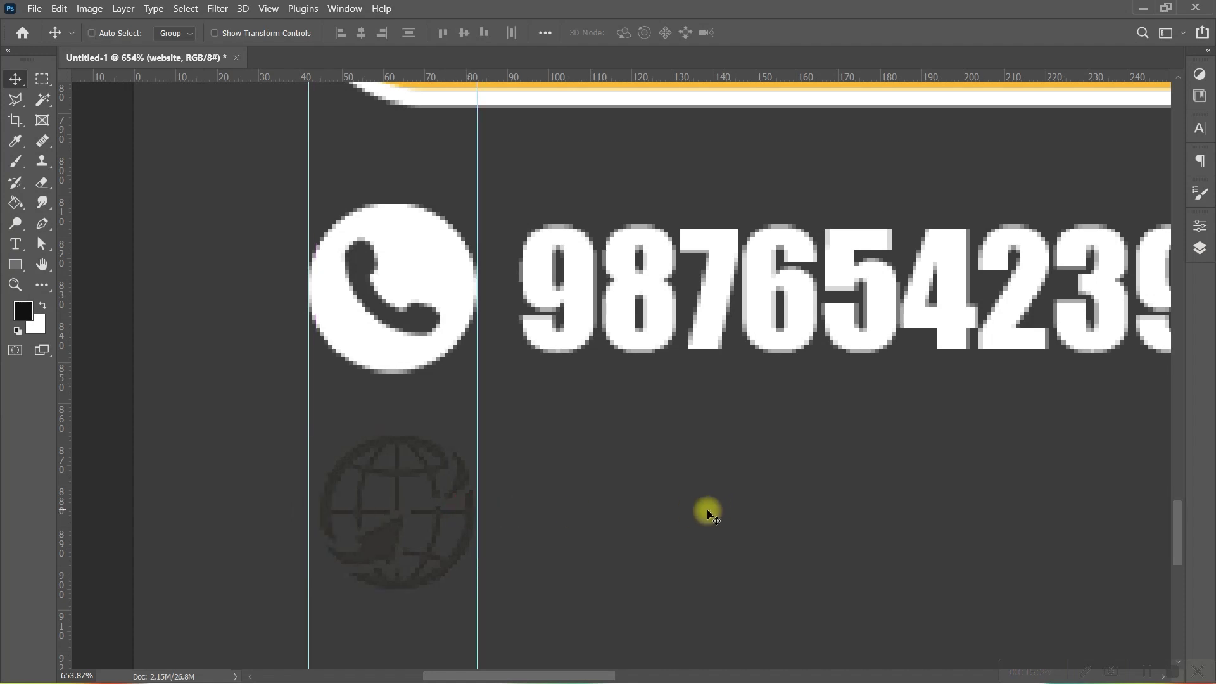
# - Scale the globe to span the guides and sit directly under the phone icon
pyautogui.hotkey('ctrl', 't')
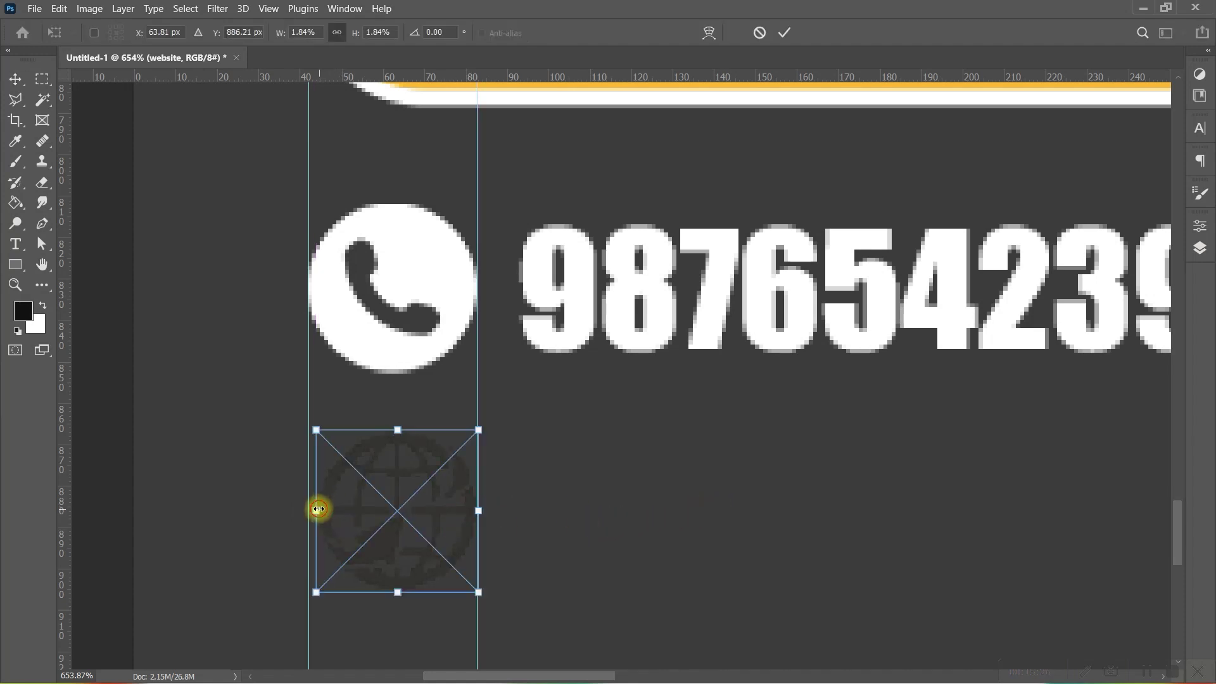
pyautogui.moveTo(318, 509); pyautogui.dragTo(304, 510)
pyautogui.moveTo(395, 507); pyautogui.dragTo(390, 535)
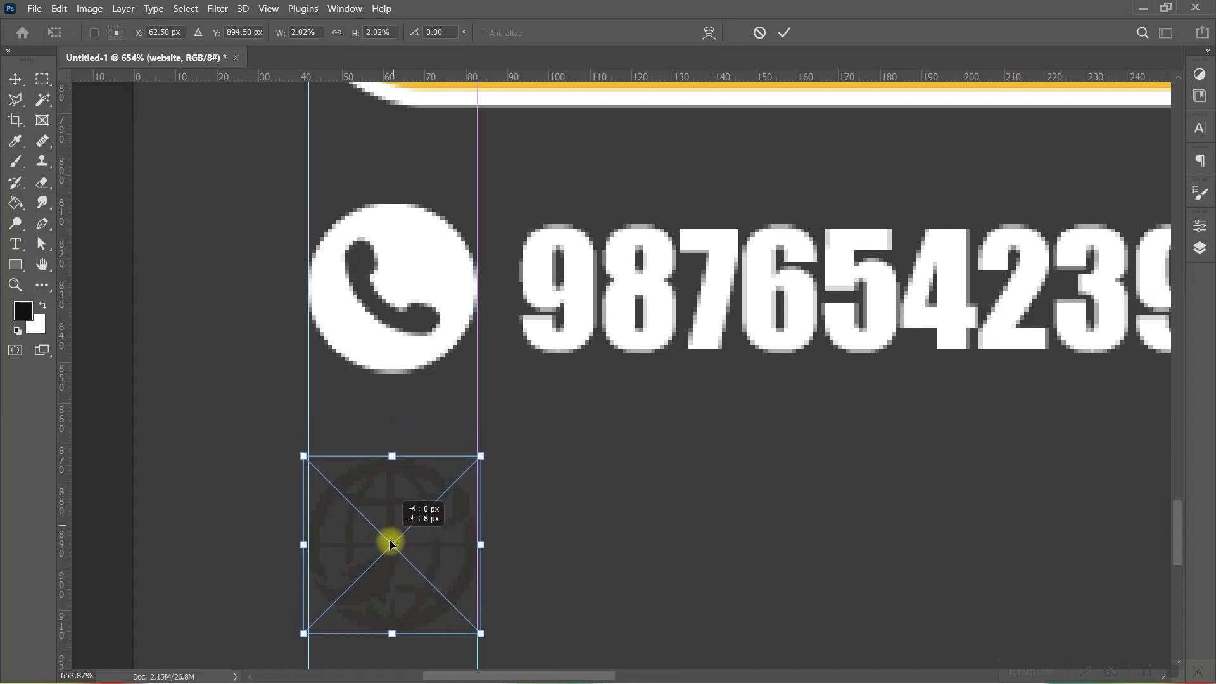
pyautogui.scroll(-3, 497, 468)
pyautogui.scroll(2, 497, 492)
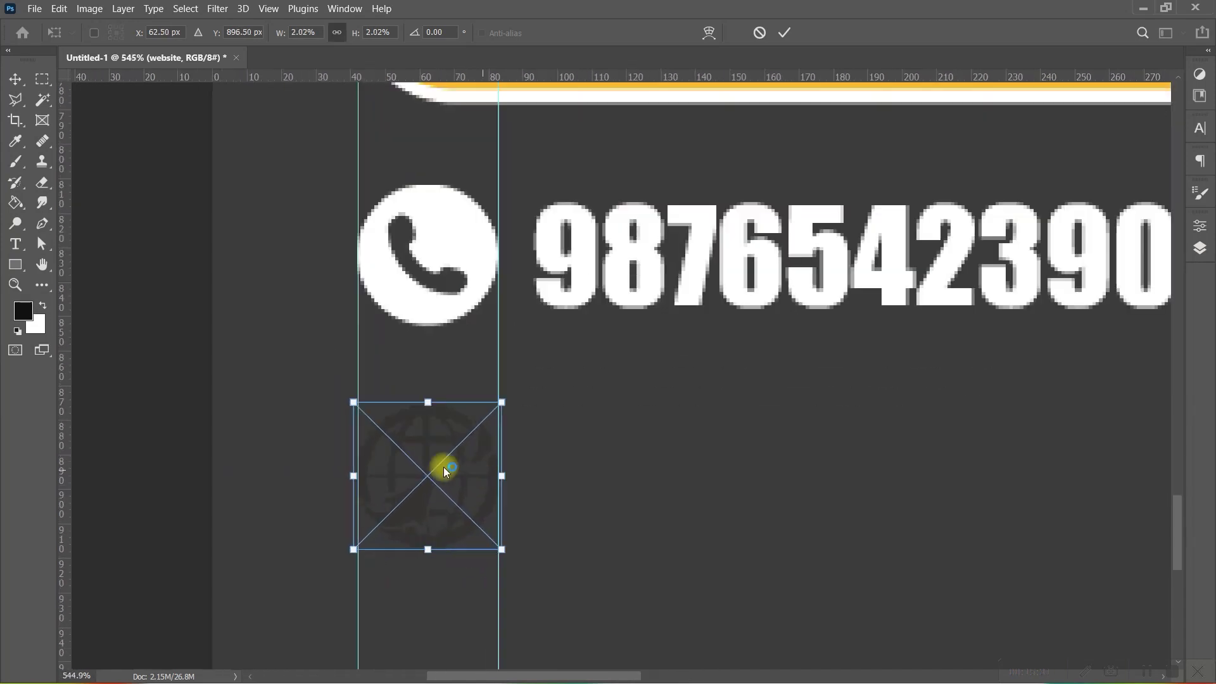
pyautogui.doubleClick(421, 475)
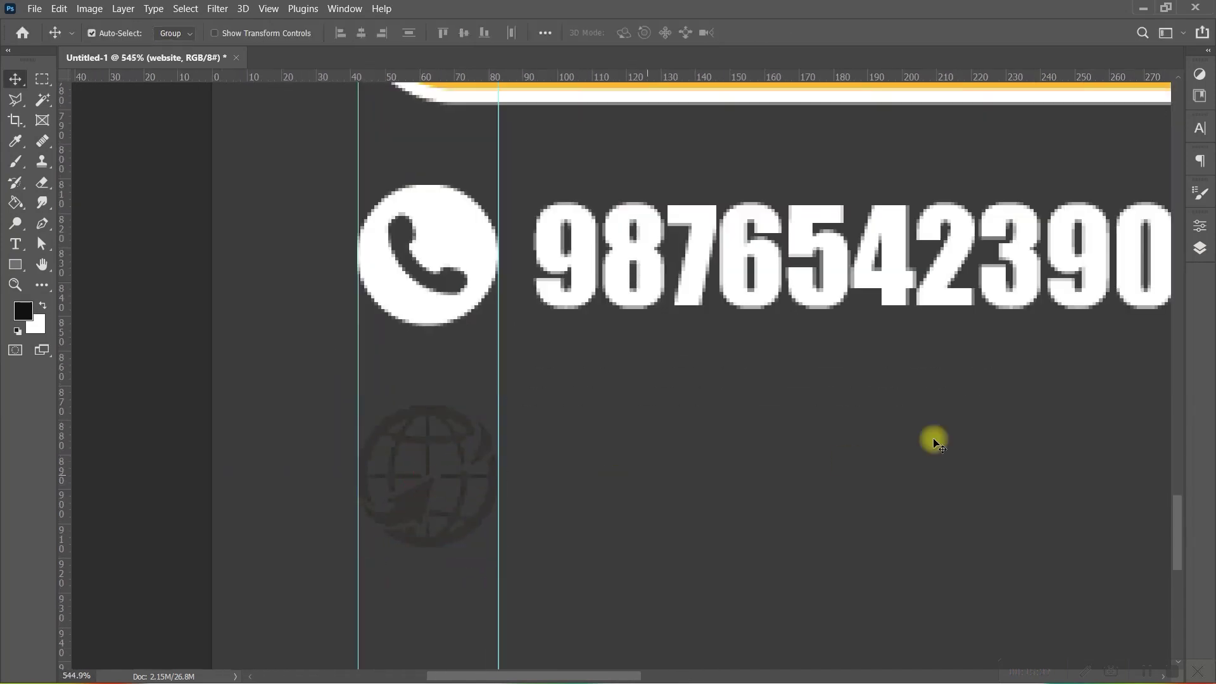
# - Rasterize the website layer and give it a white Color Overlay
pyautogui.click(1200, 245)
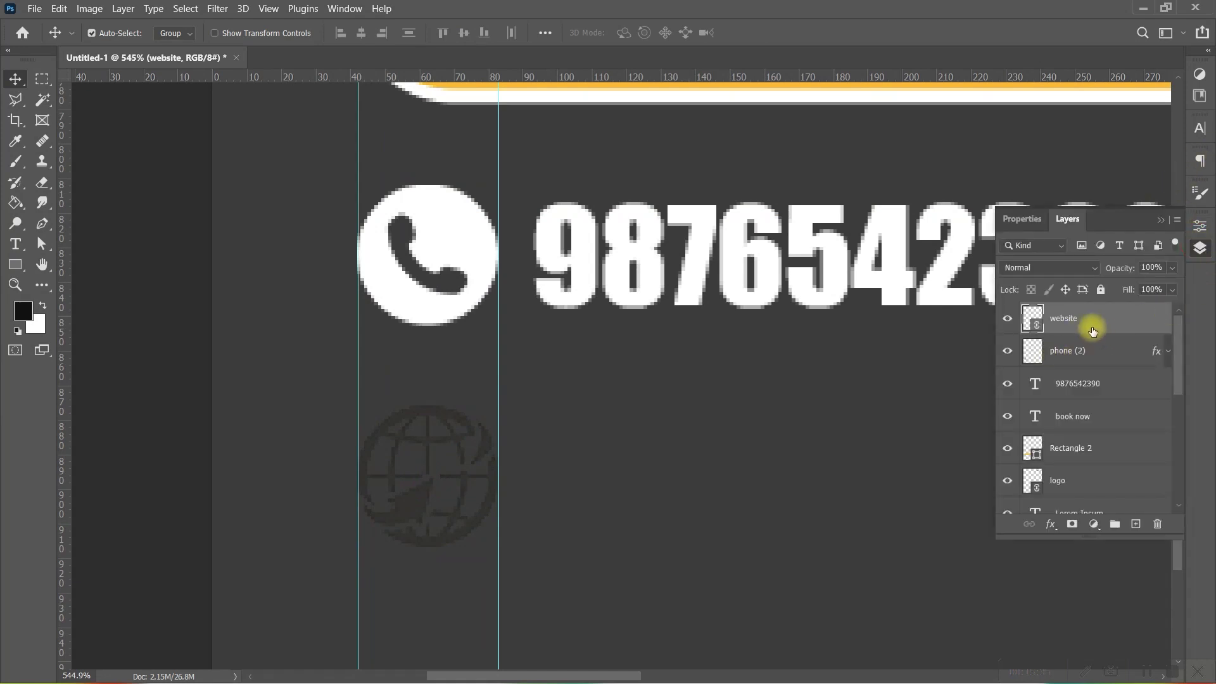
pyautogui.rightClick(1120, 322)
pyautogui.click(953, 342)
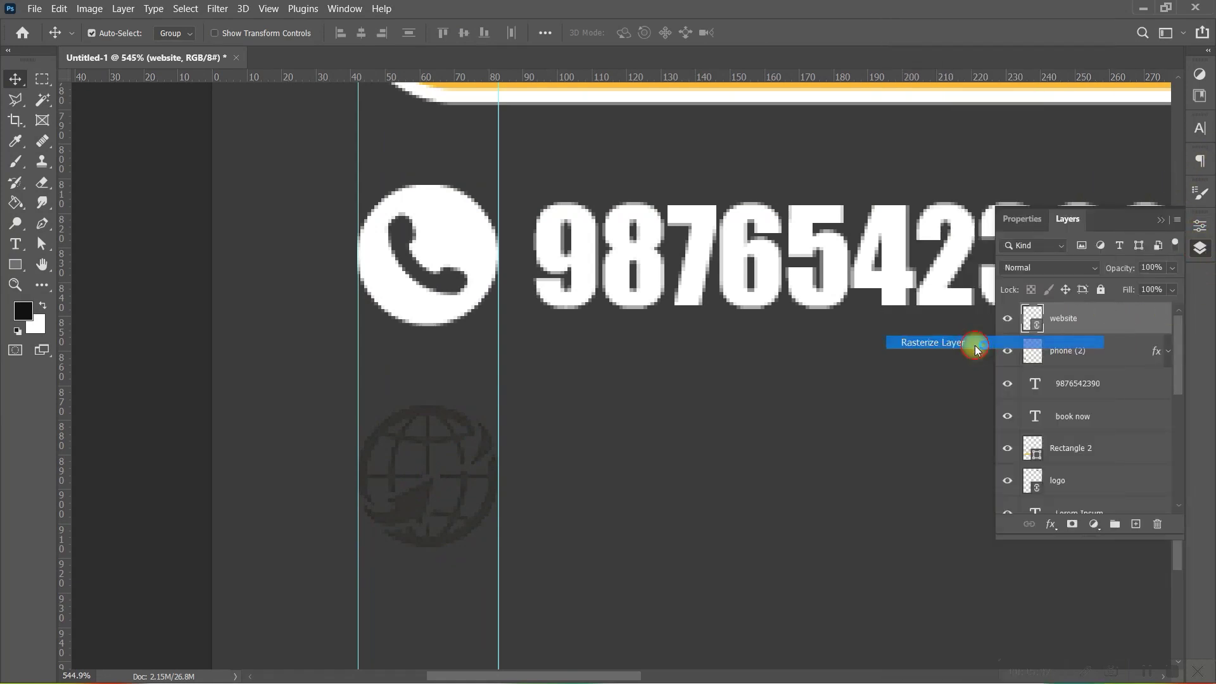
pyautogui.click(1051, 525)
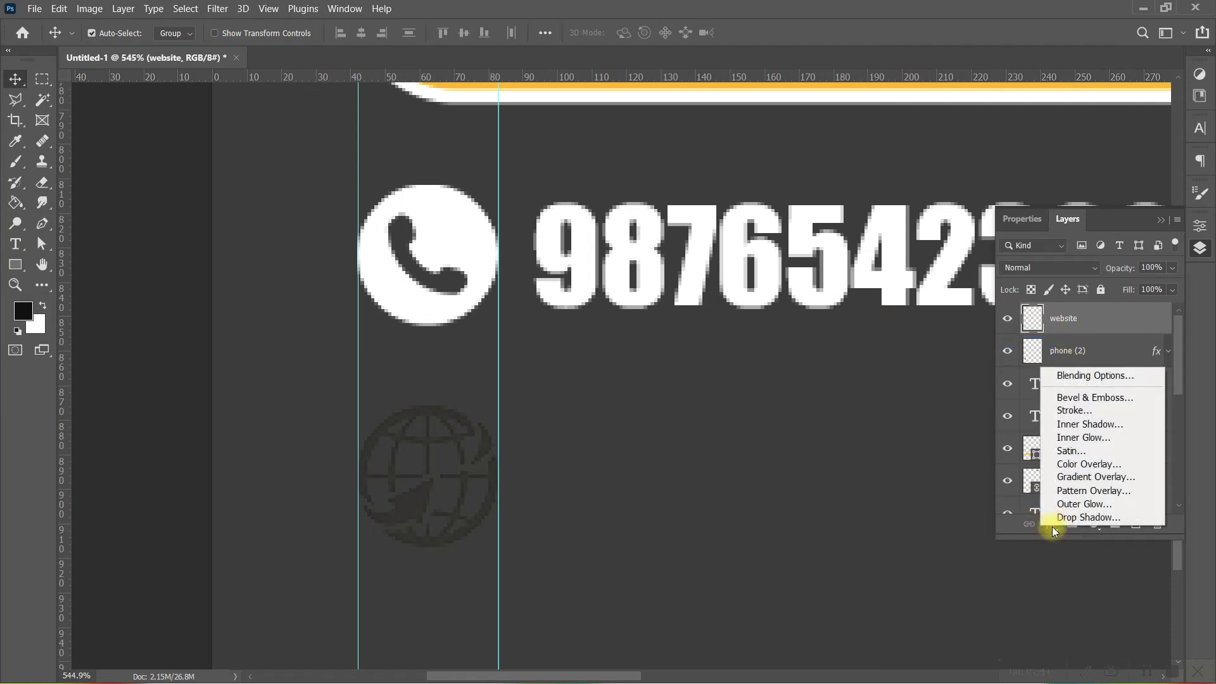
pyautogui.click(1098, 463)
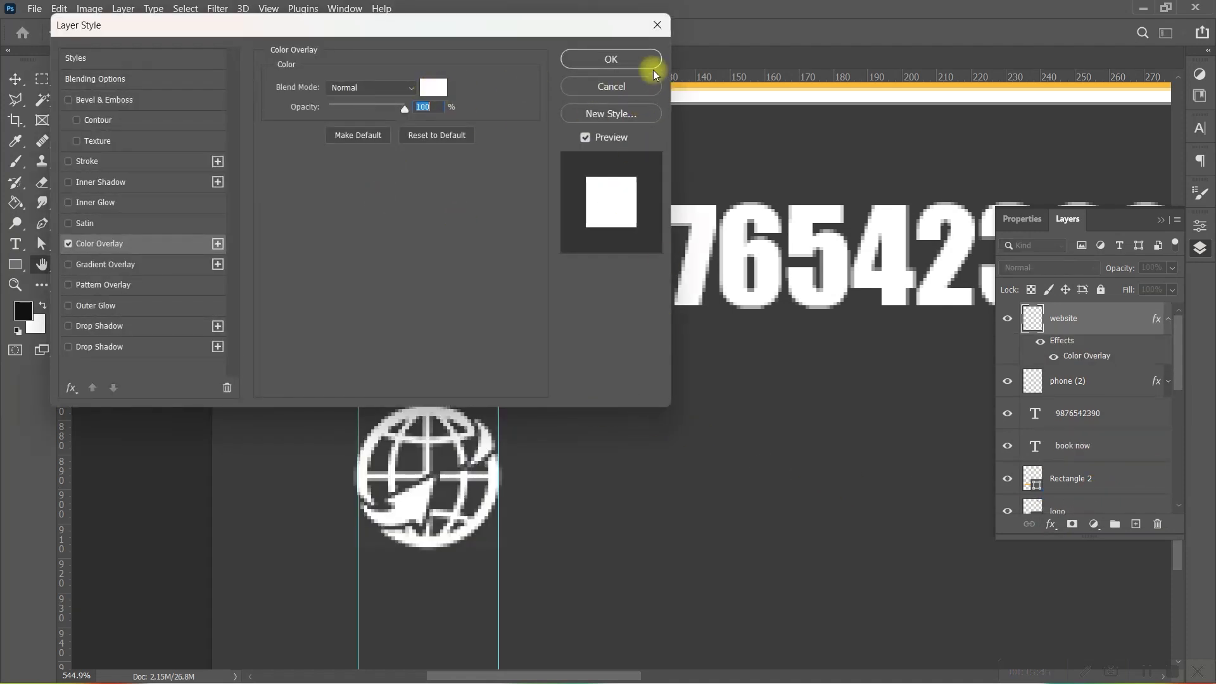
pyautogui.click(611, 59)
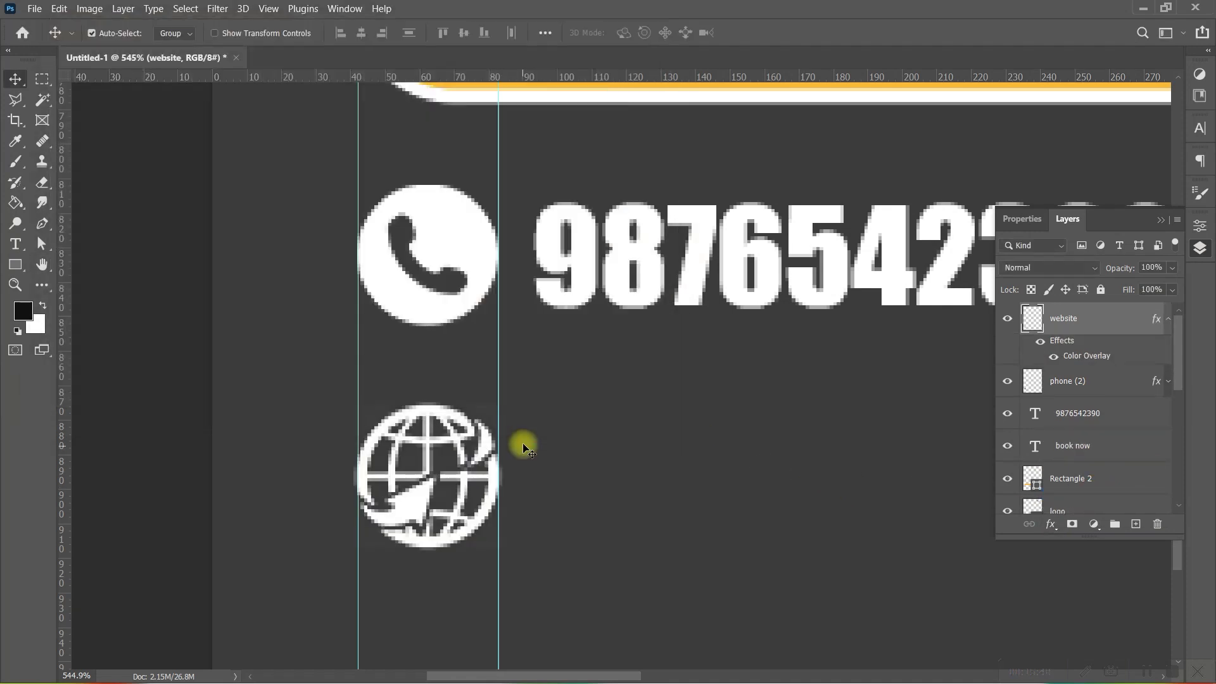
# - Duplicate the phone number text down beside the globe icon
pyautogui.scroll(-3, 424, 358)
pyautogui.scroll(4, 609, 372)
pyautogui.scroll(1, 462, 325)
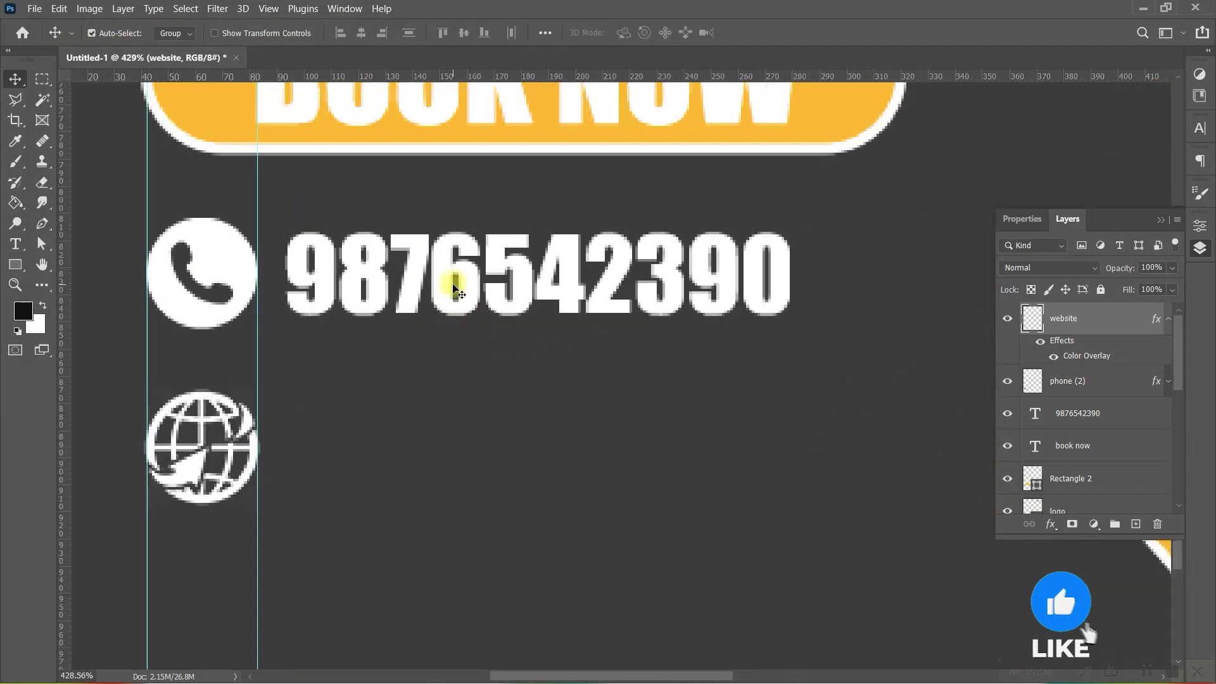
pyautogui.moveTo(447, 274); pyautogui.dragTo(442, 448)
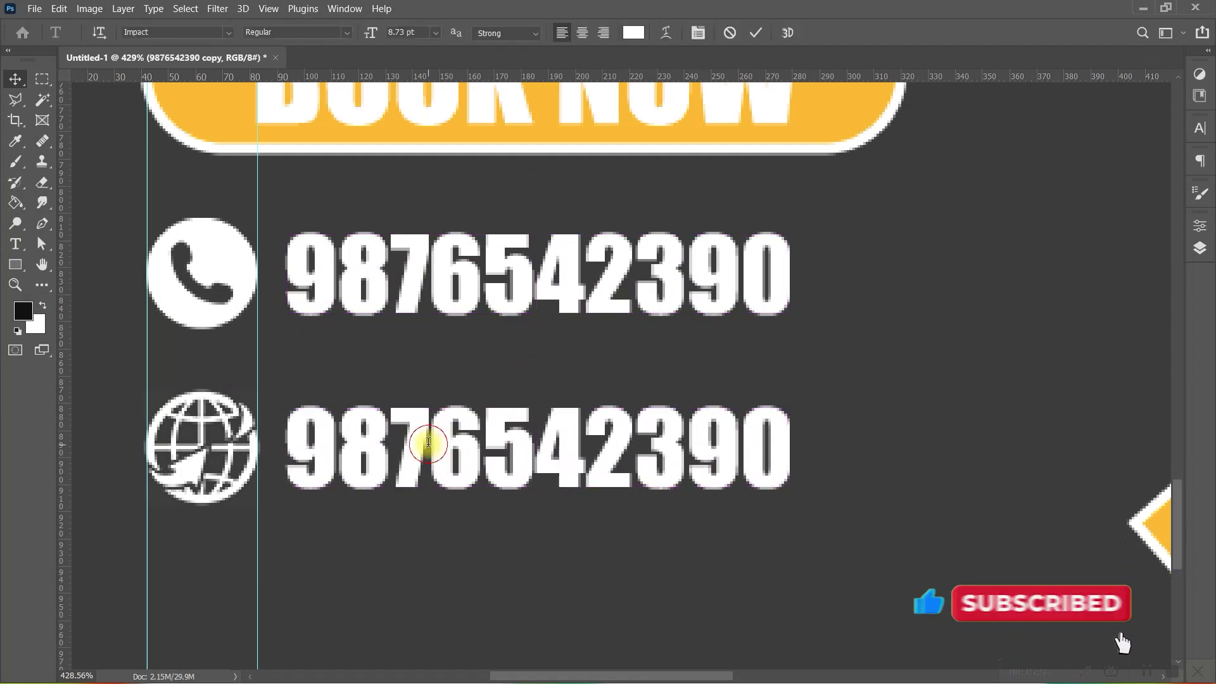
pyautogui.doubleClick(428, 442)
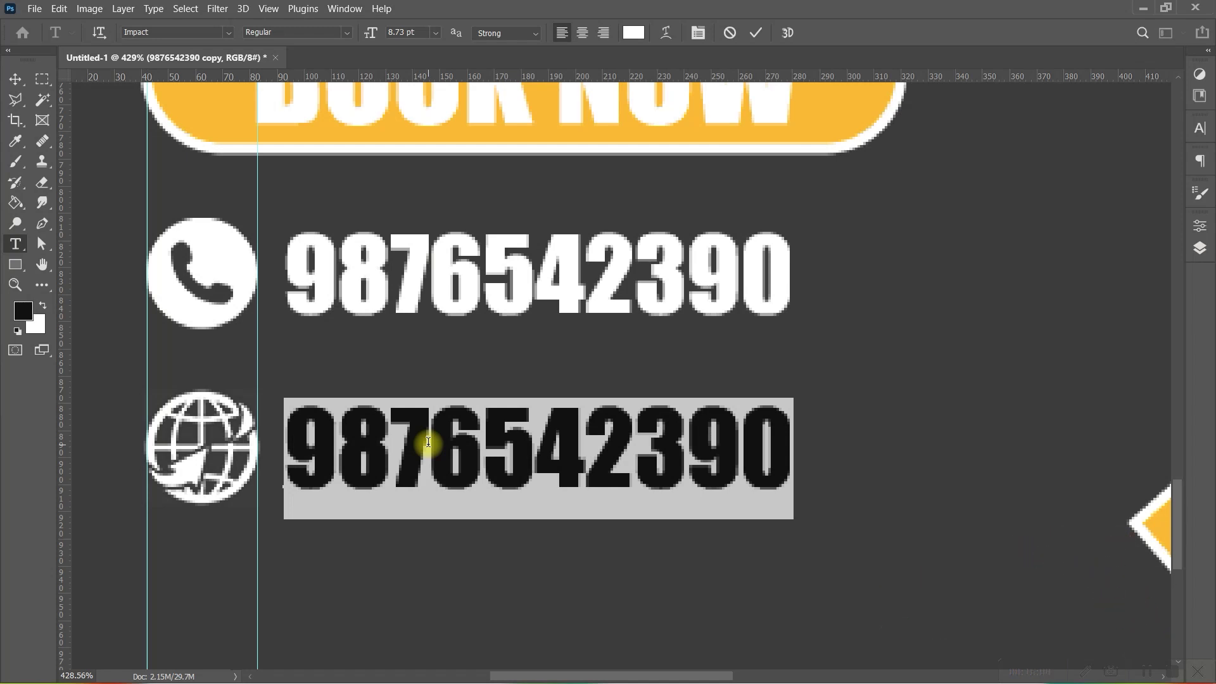
pyautogui.write('WWW.CARRENT')
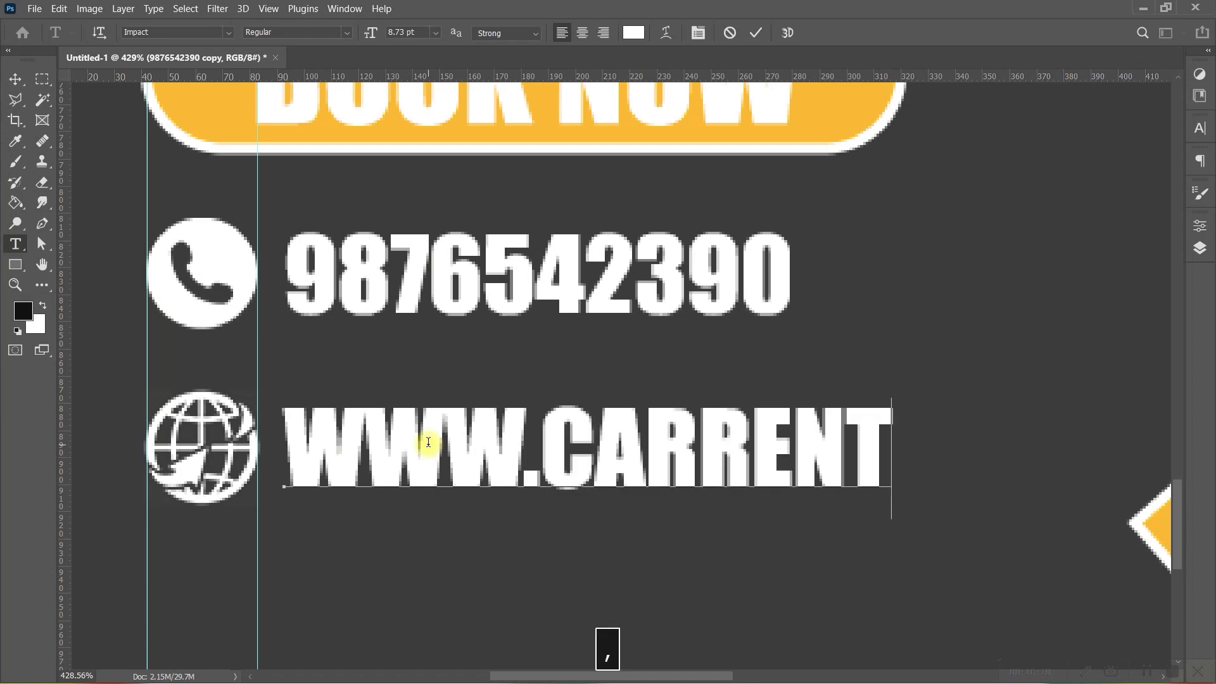
pyautogui.write('.COM')
pyautogui.click(755, 33)
pyautogui.press('v')
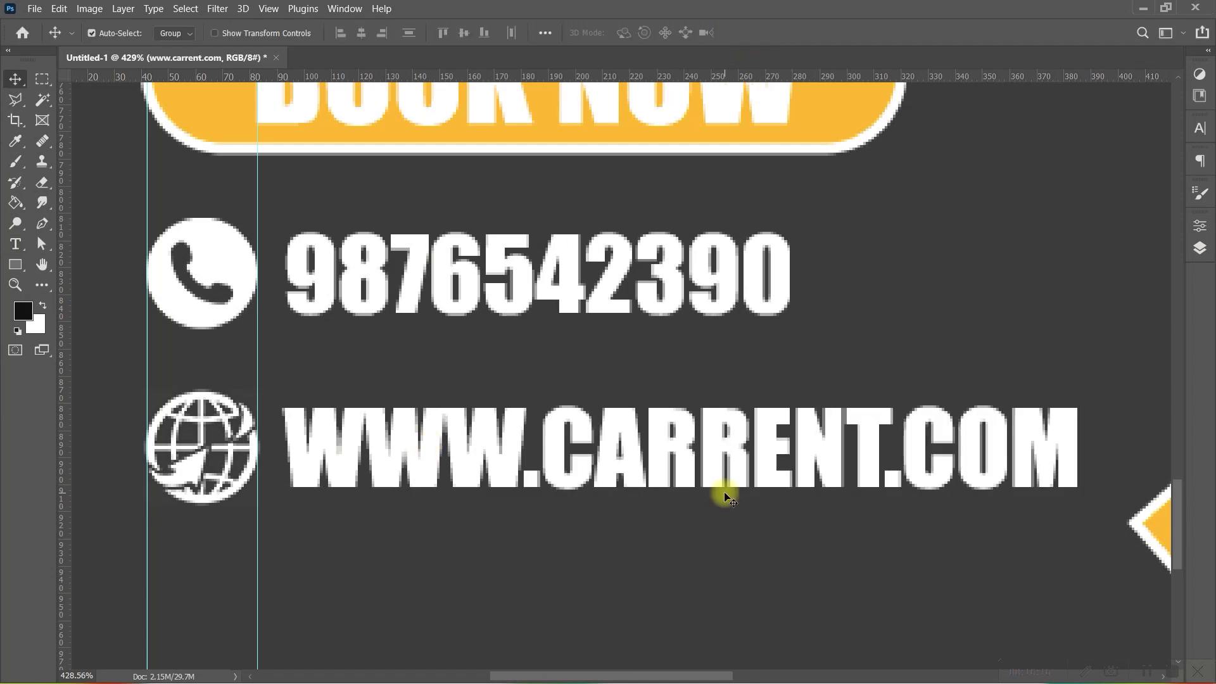
pyautogui.hotkey('ctrl', 't')
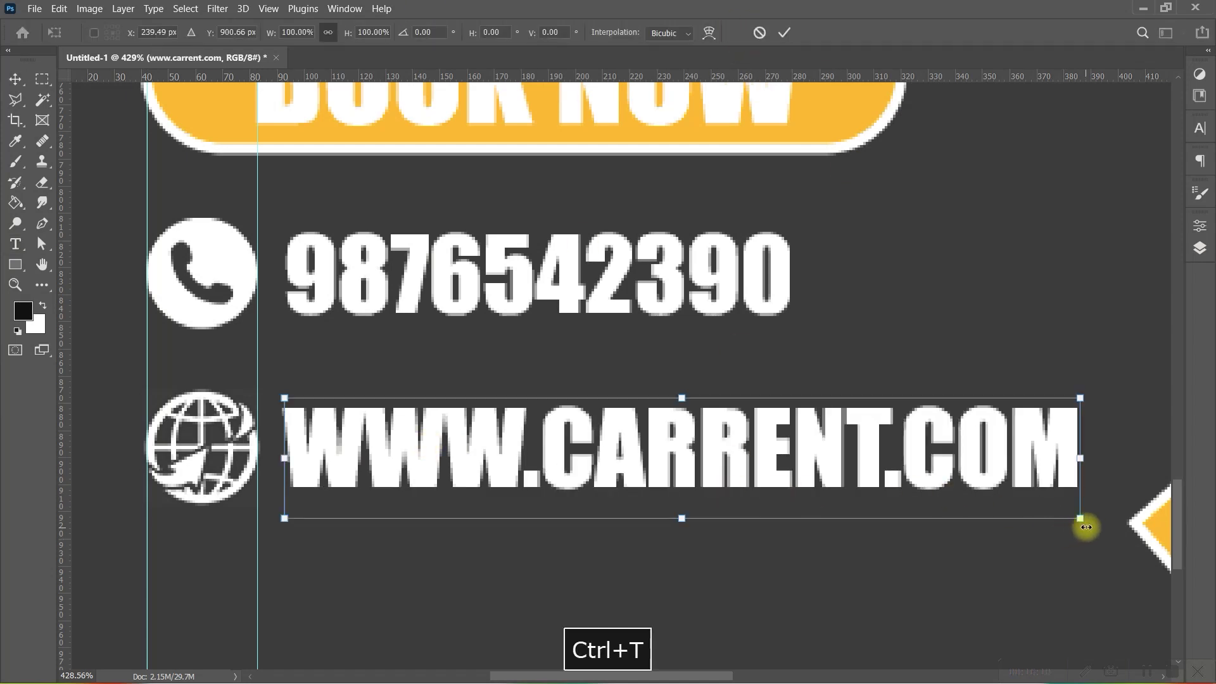
pyautogui.moveTo(1080, 515); pyautogui.dragTo(1002, 510)
pyautogui.moveTo(521, 440); pyautogui.dragTo(516, 450)
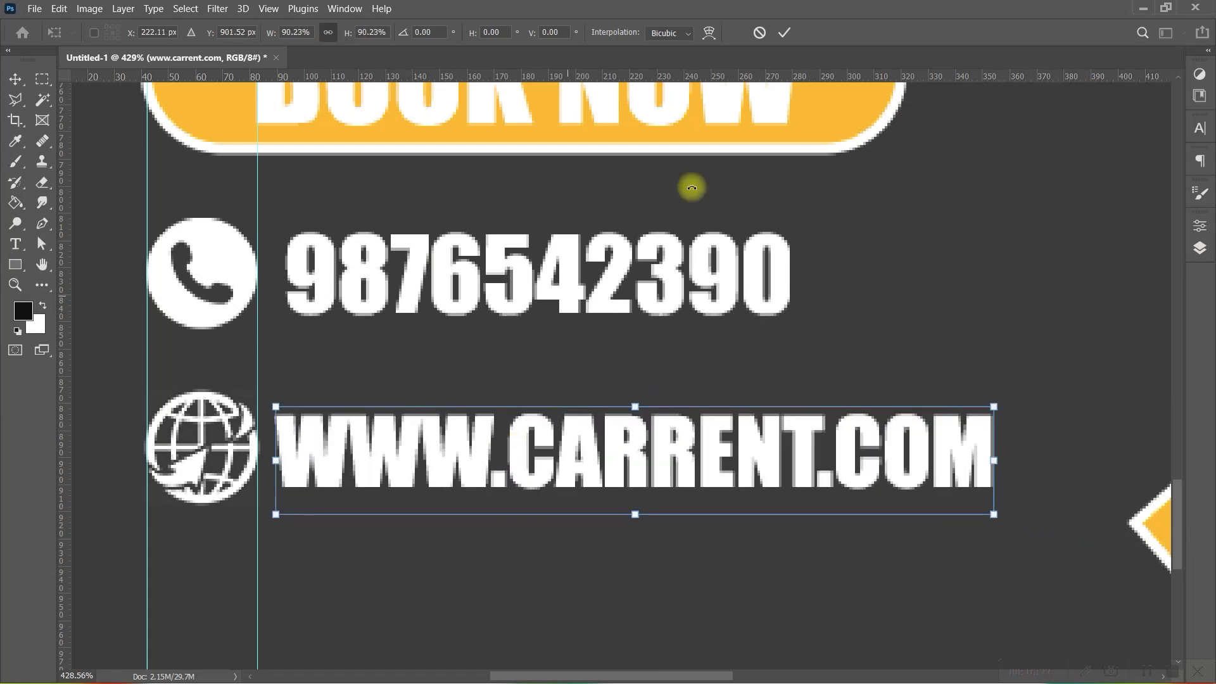
pyautogui.press('Return')
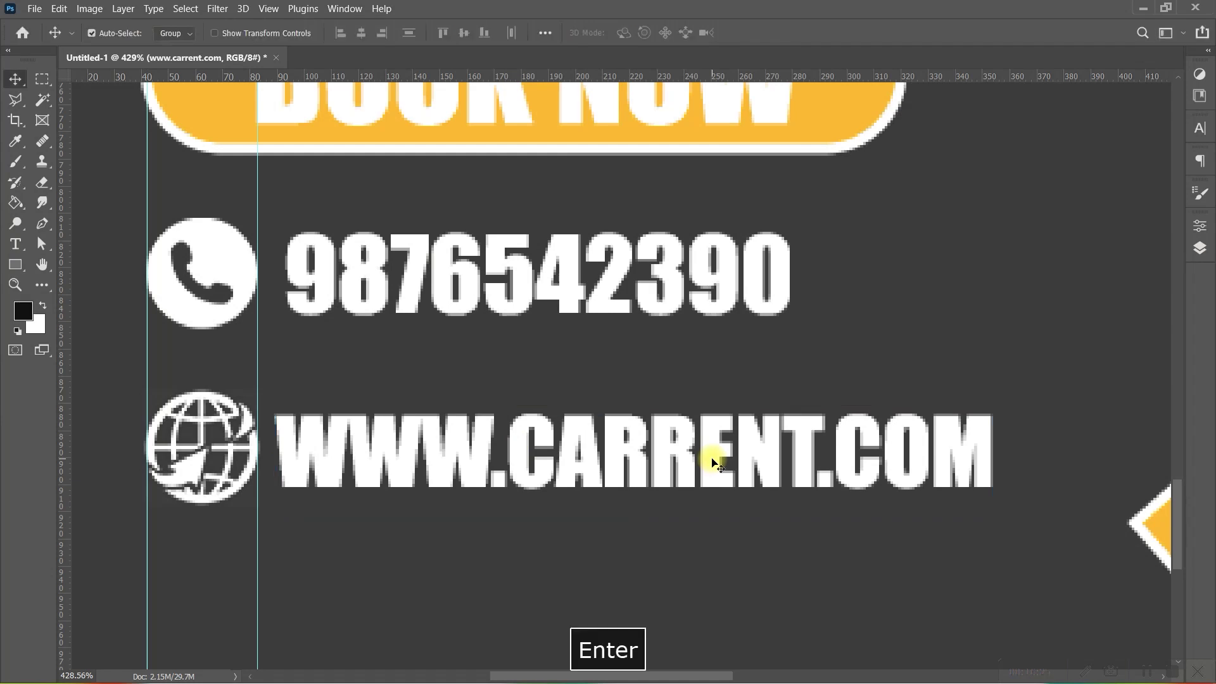
pyautogui.click(1199, 250)
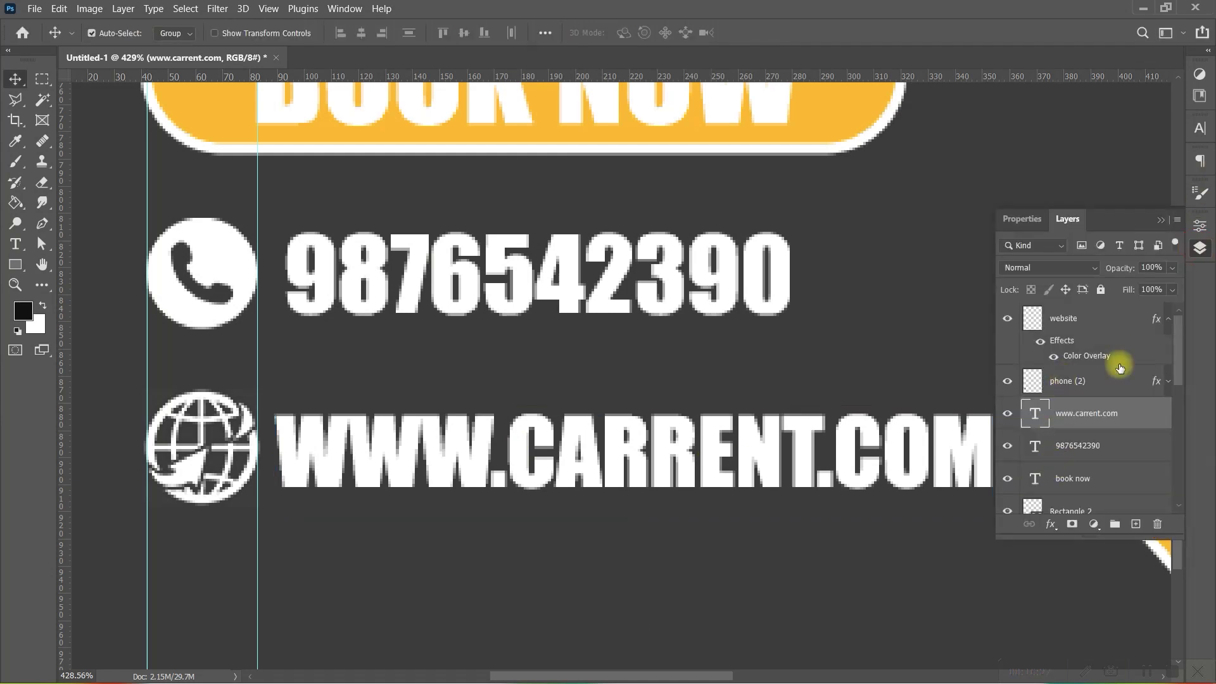
pyautogui.click(1169, 323)
pyautogui.click(1007, 324)
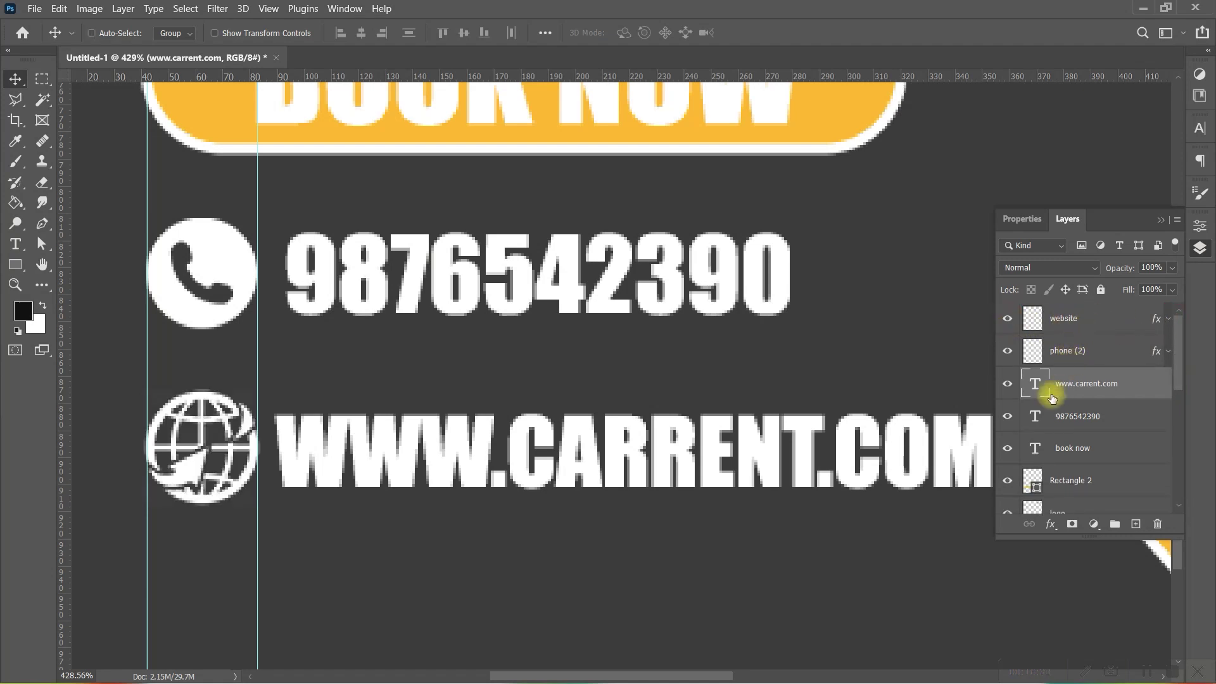
pyautogui.keyDown('ctrl'); pyautogui.click(1078, 319); pyautogui.keyUp('ctrl')
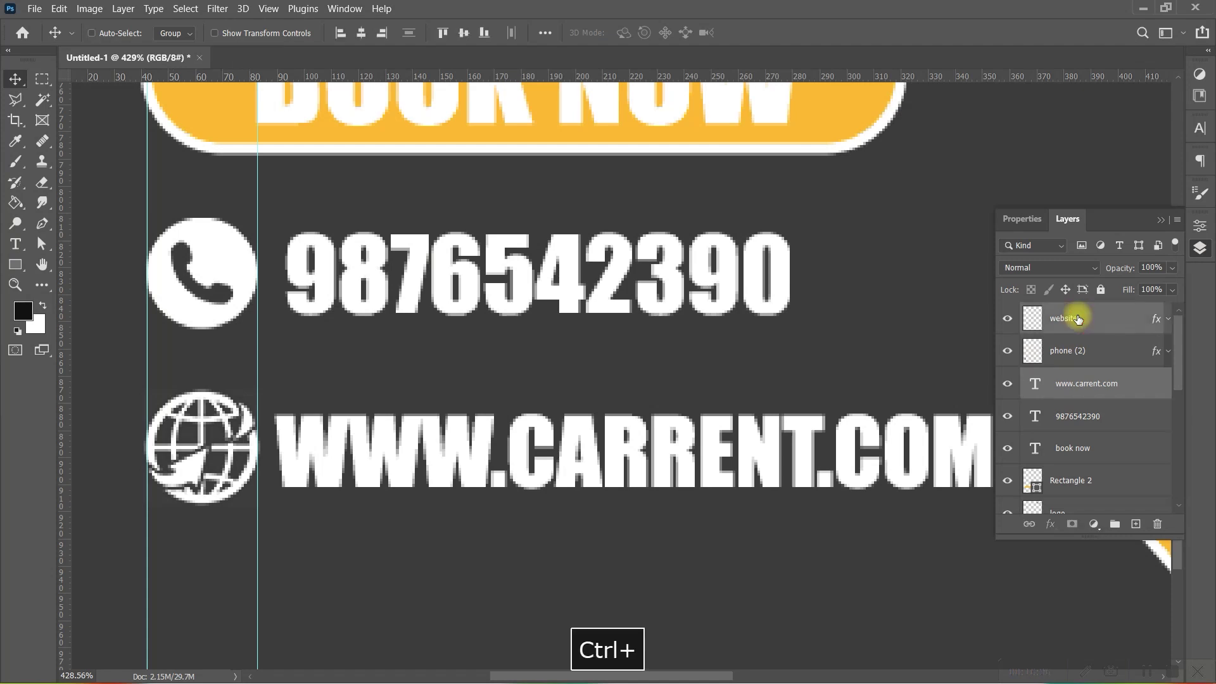
pyautogui.click(466, 30)
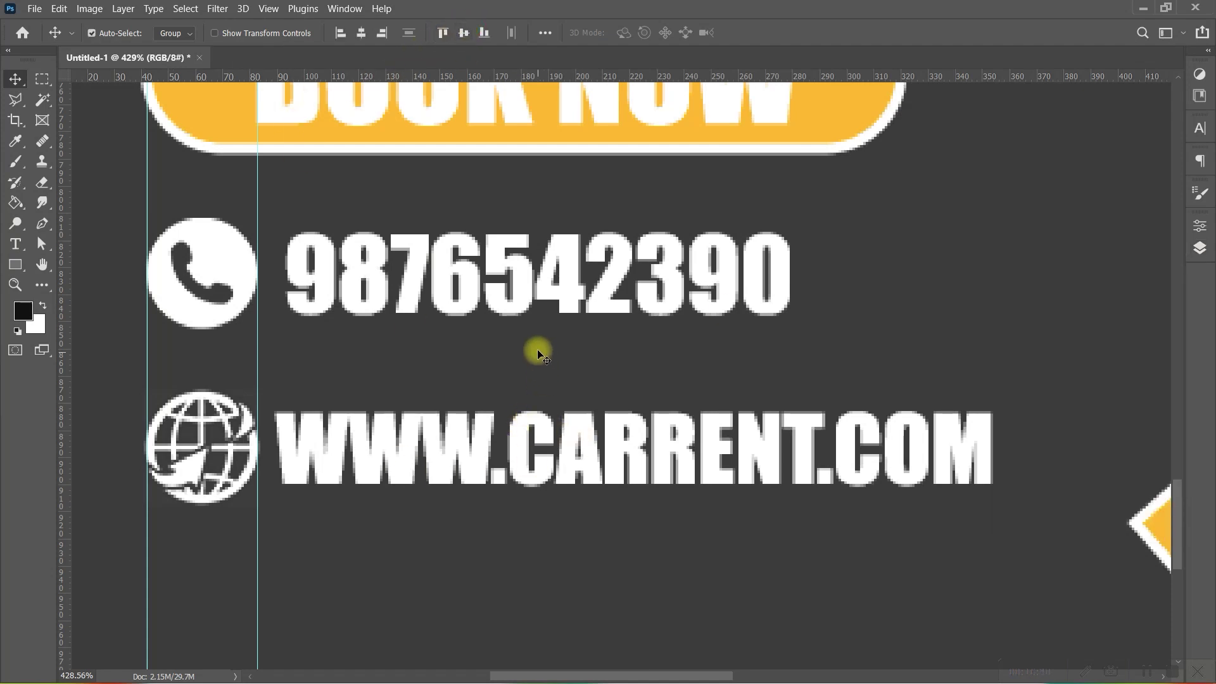
pyautogui.click(556, 354)
pyautogui.click(1197, 249)
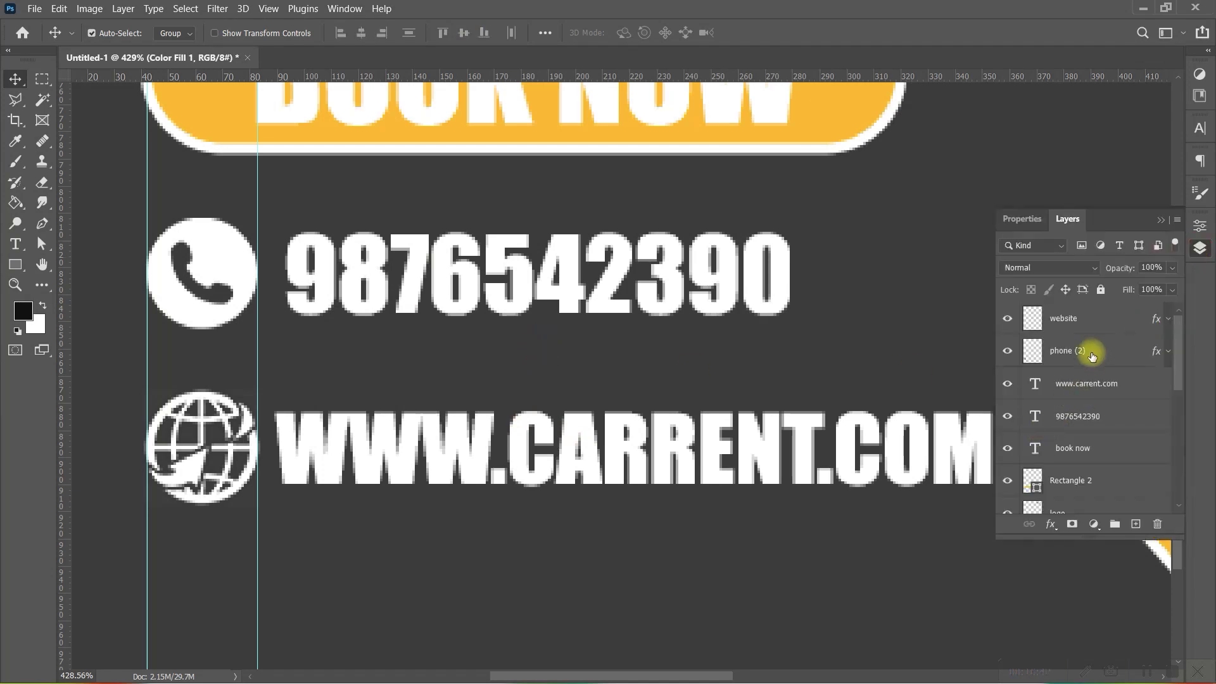
pyautogui.click(1087, 390)
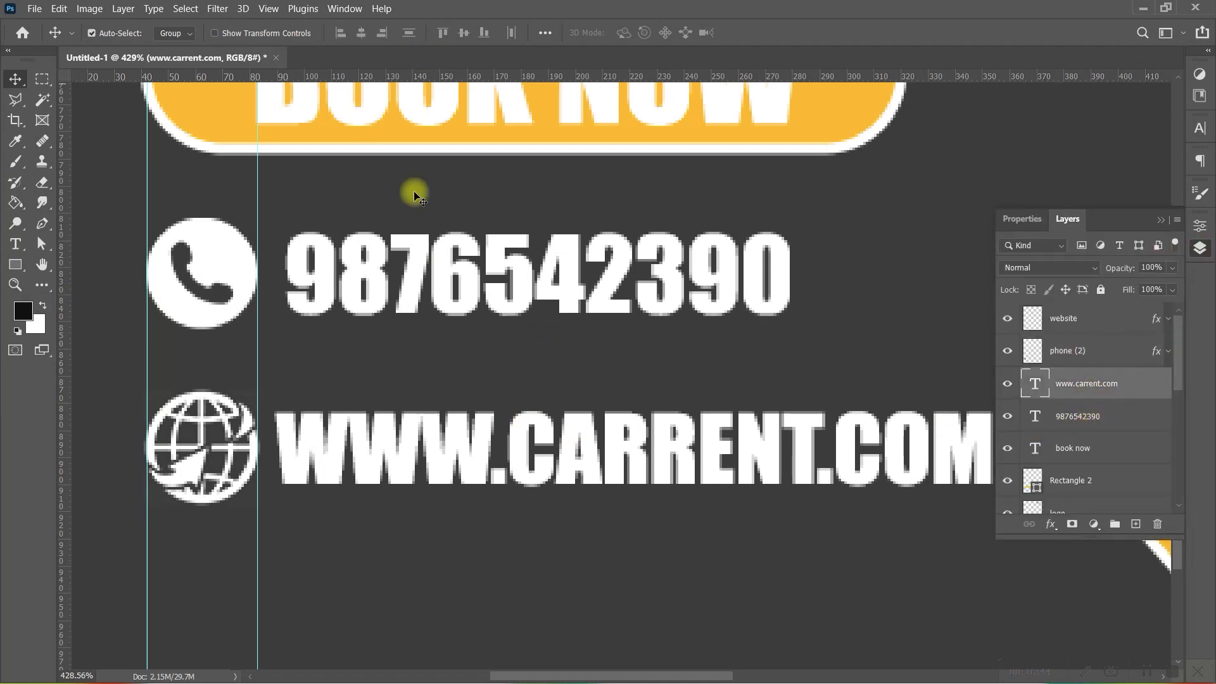
pyautogui.press('ctrl')
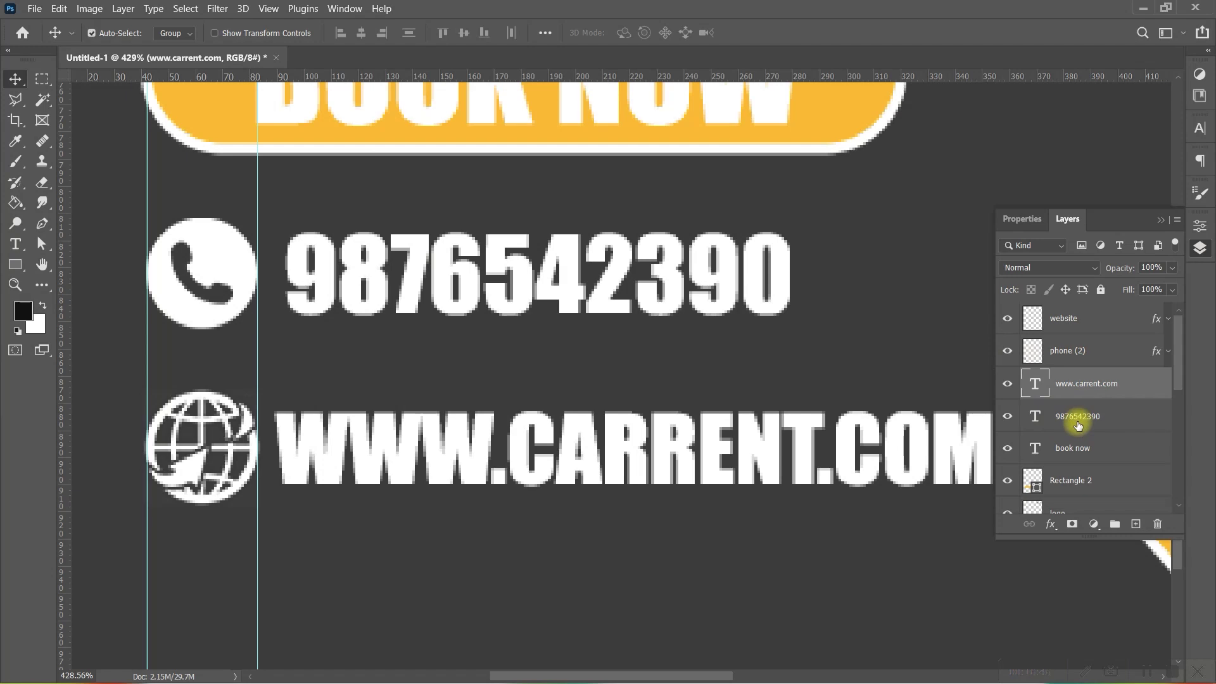
pyautogui.keyDown('ctrl'); pyautogui.click(1078, 423); pyautogui.keyUp('ctrl')
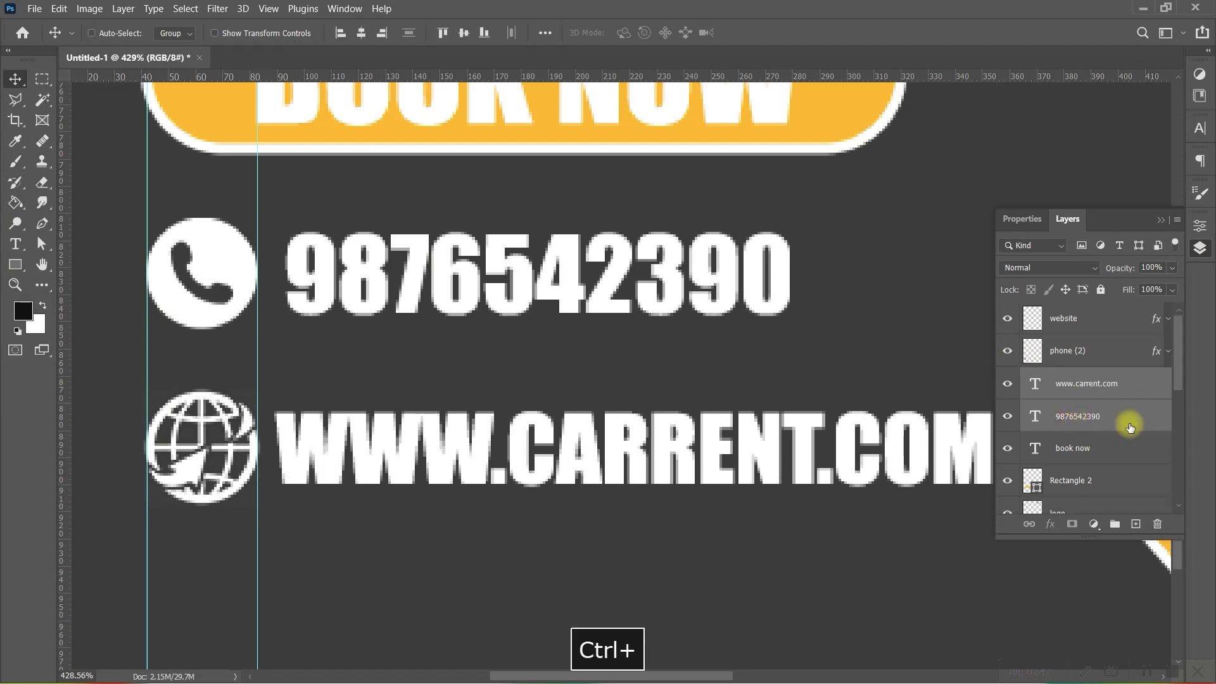
pyautogui.click(341, 33)
pyautogui.scroll(-5, 628, 355)
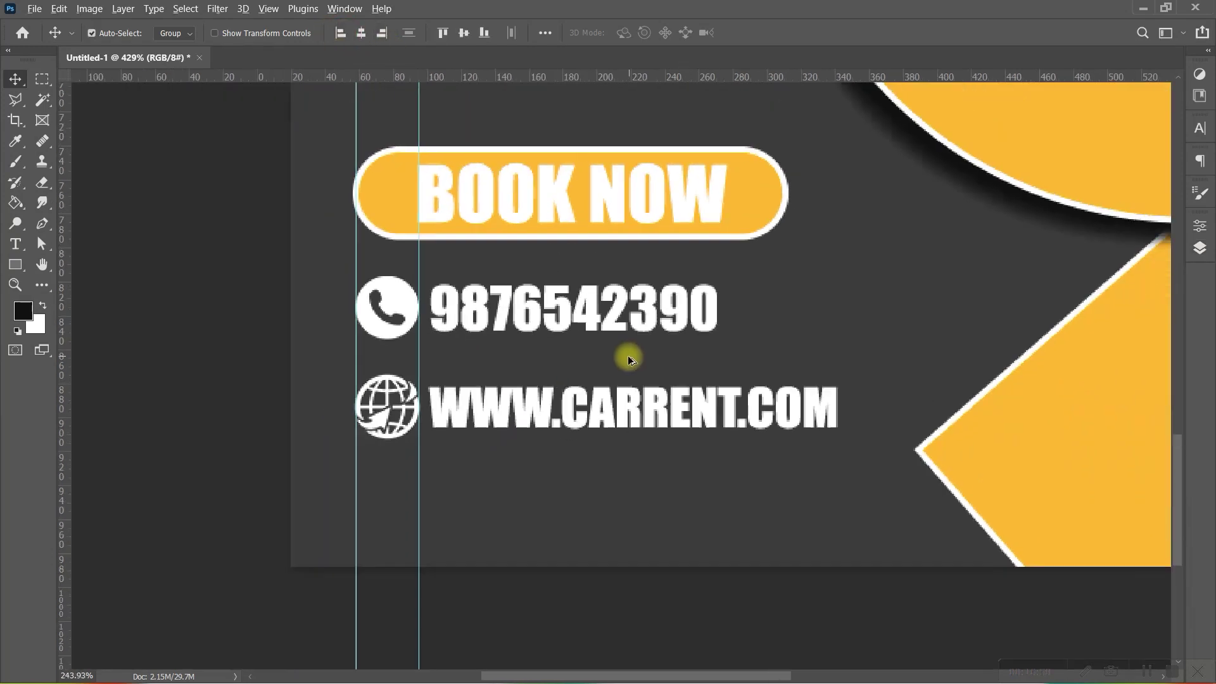
pyautogui.scroll(2, 644, 371)
pyautogui.scroll(2, 576, 329)
pyautogui.scroll(1, 506, 322)
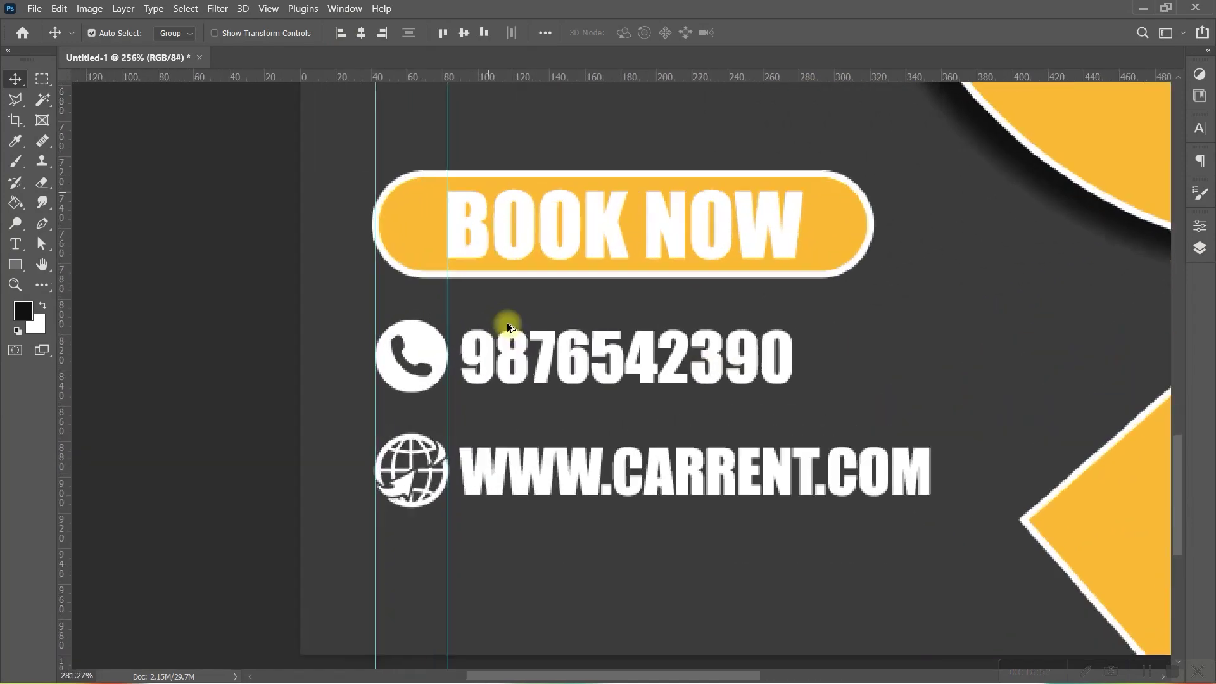
pyautogui.scroll(1, 570, 322)
pyautogui.scroll(-4, 507, 322)
pyautogui.scroll(-4, 506, 322)
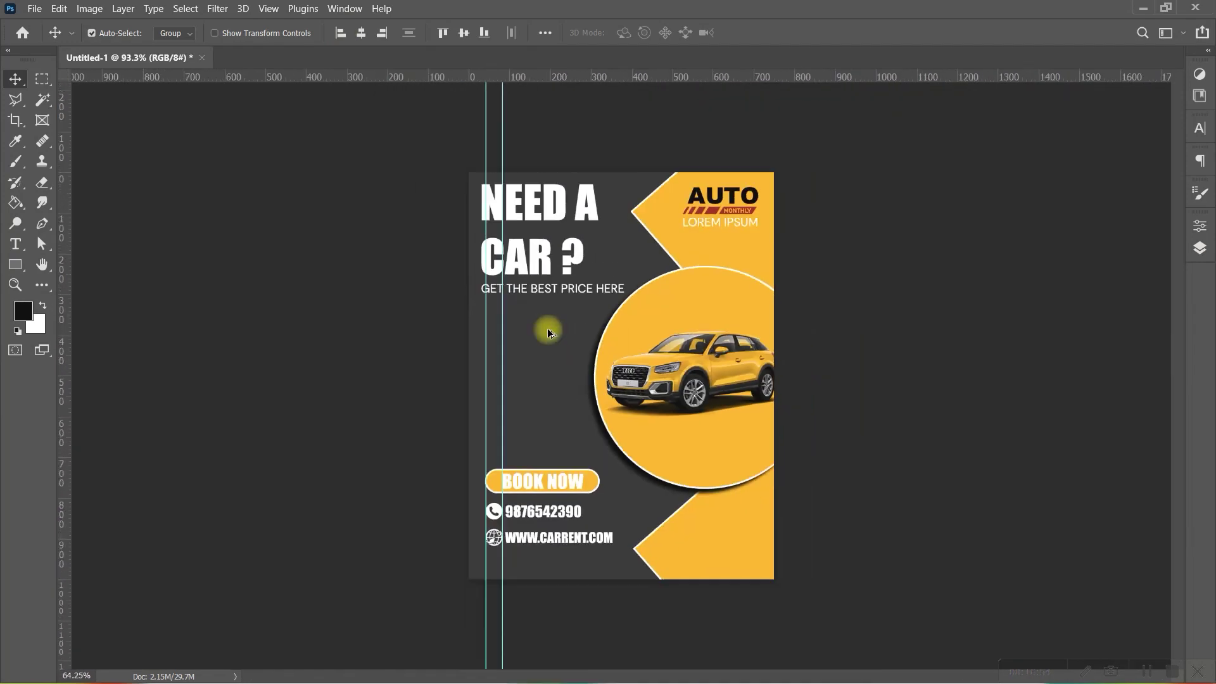
pyautogui.scroll(1, 611, 534)
pyautogui.scroll(1, 533, 582)
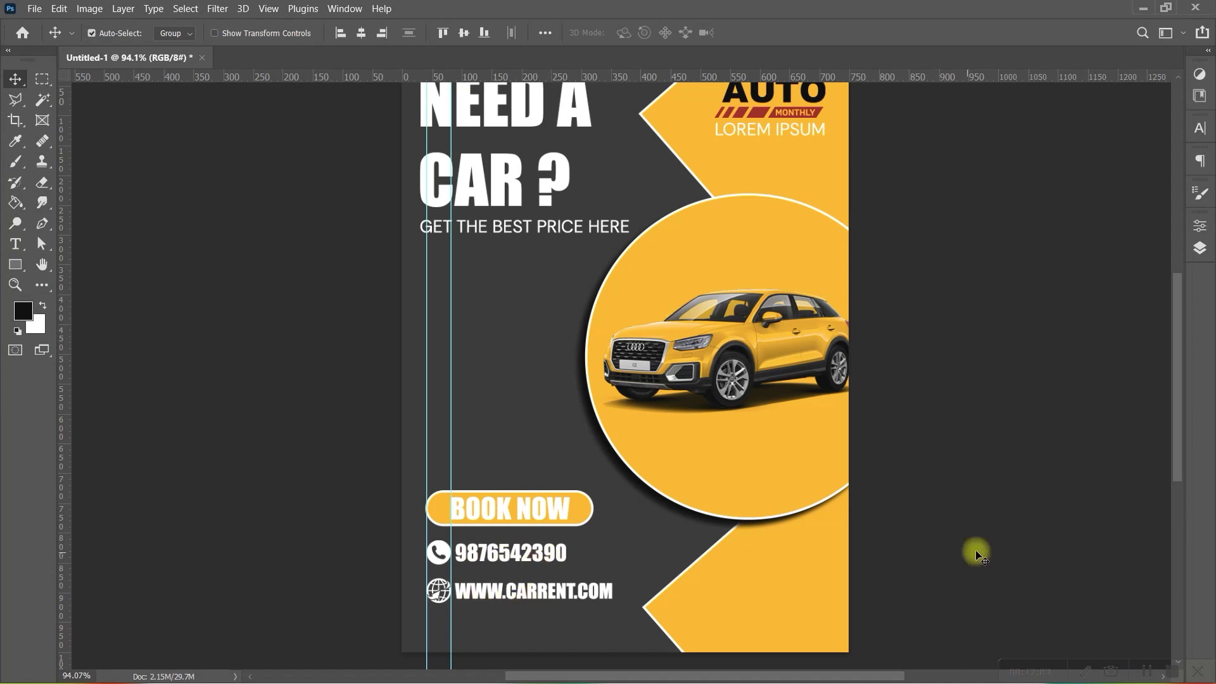
# - Group the website through Rectangle 2 layers as Group 1 and move it lower
pyautogui.click(1199, 248)
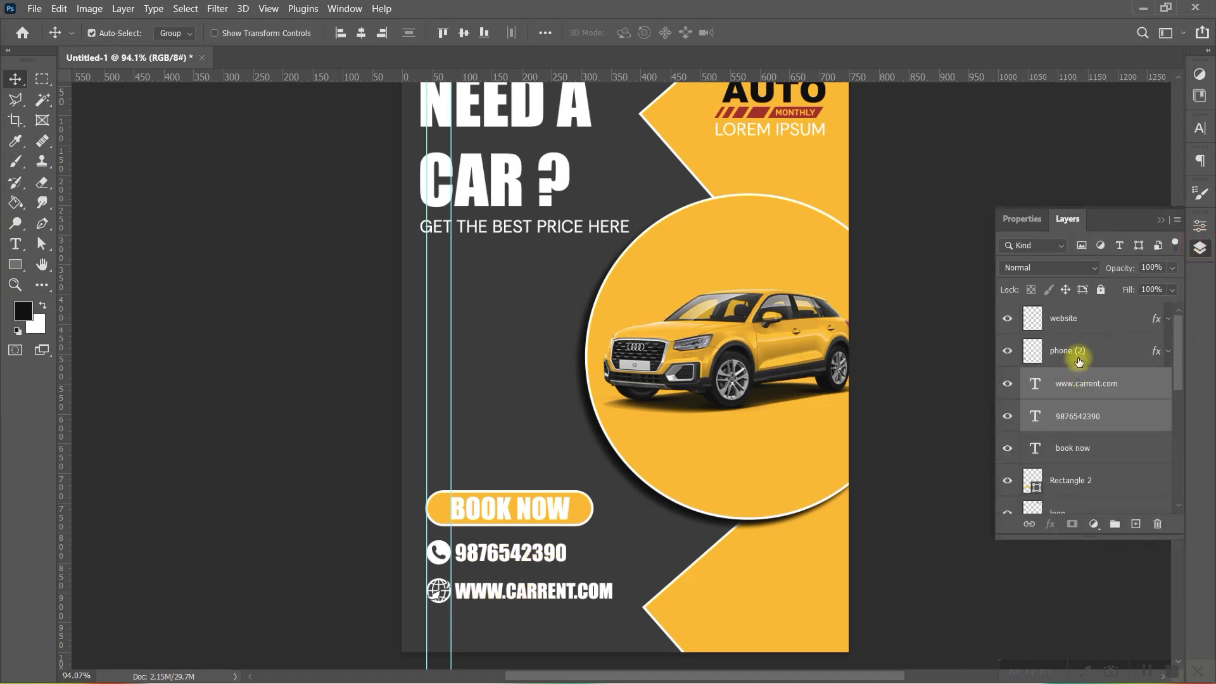
pyautogui.click(1097, 322)
pyautogui.scroll(-2, 1081, 485)
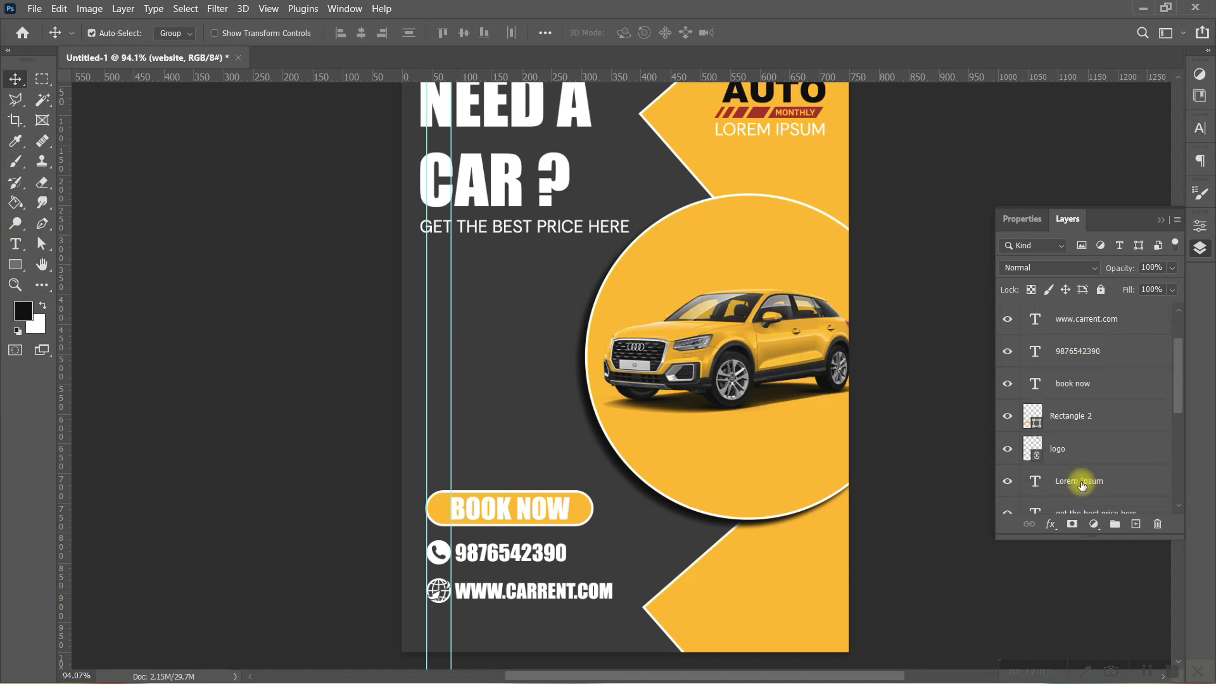
pyautogui.scroll(2, 1081, 481)
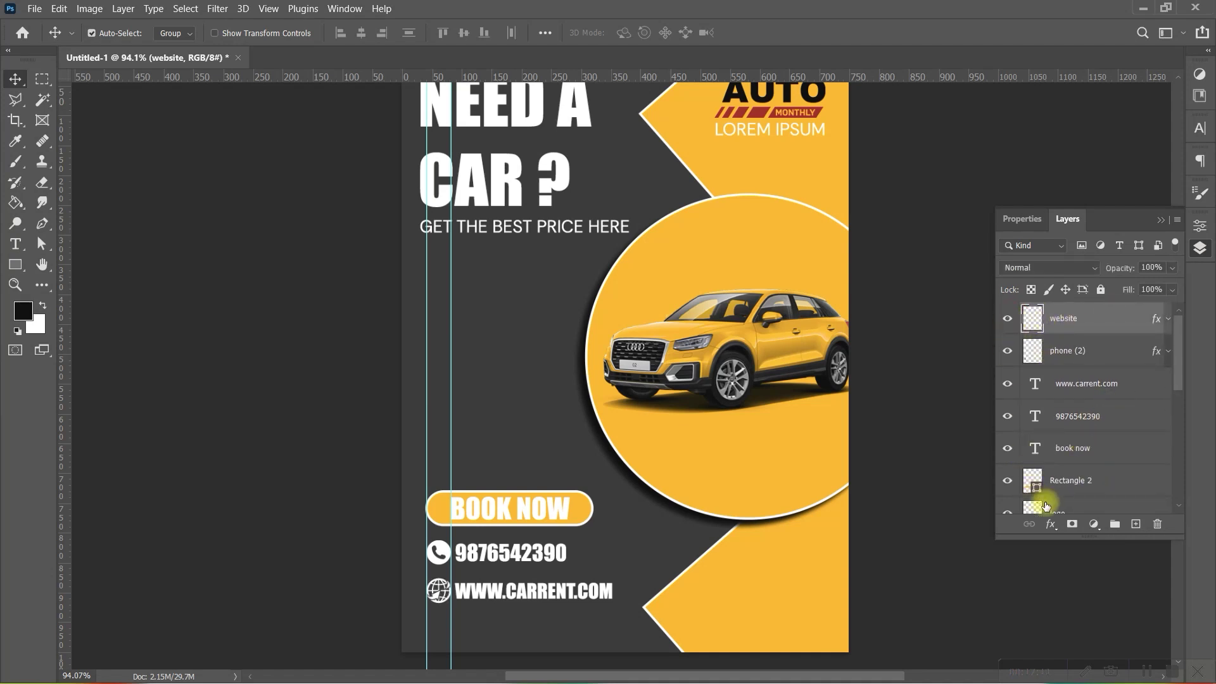
pyautogui.scroll(-1, 1085, 488)
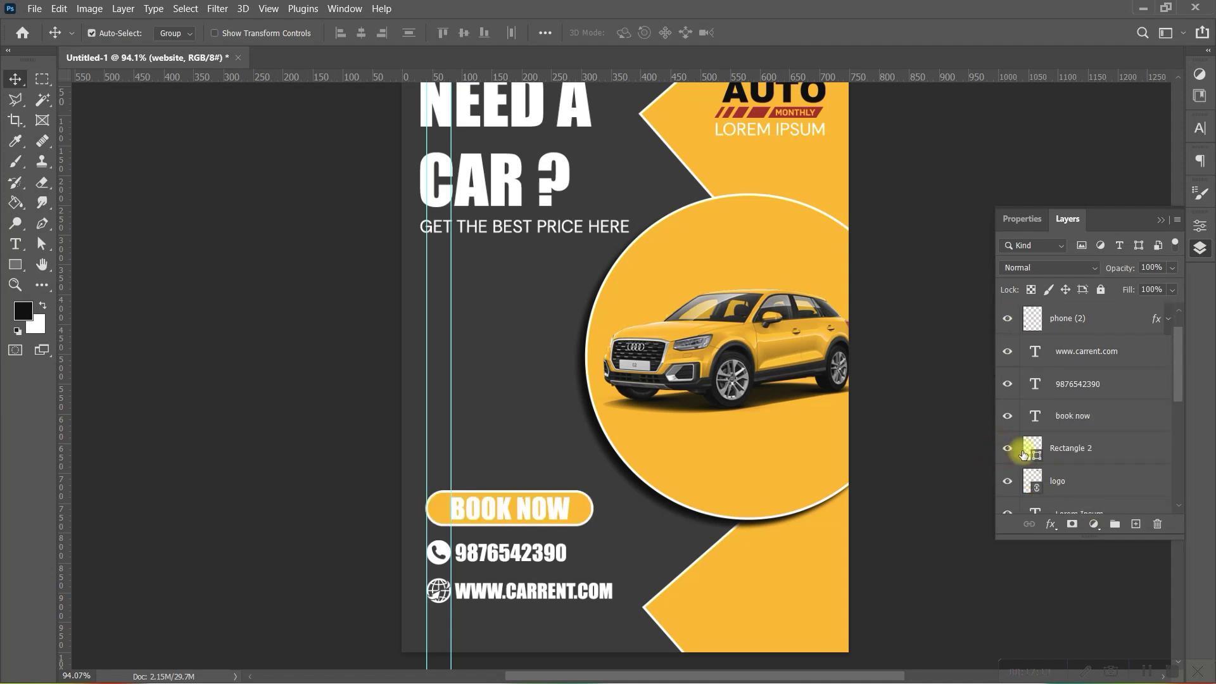
pyautogui.keyDown('shift'); pyautogui.click(1083, 451); pyautogui.keyUp('shift')
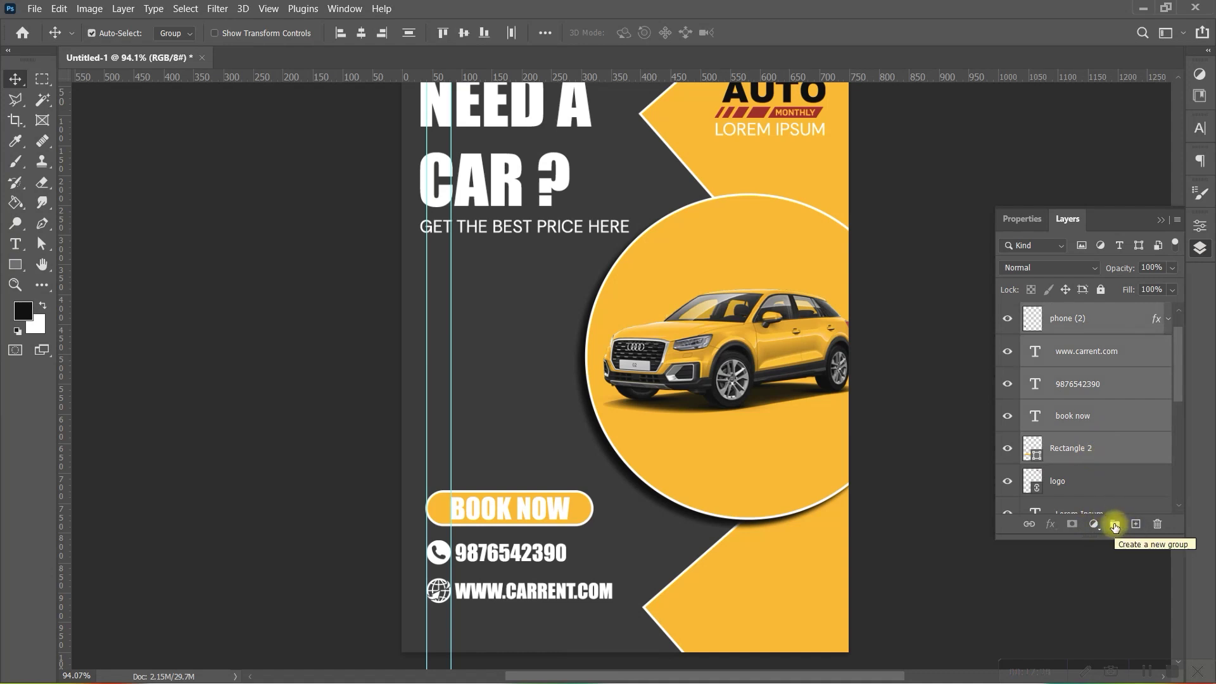
pyautogui.click(1114, 525)
pyautogui.click(1007, 313)
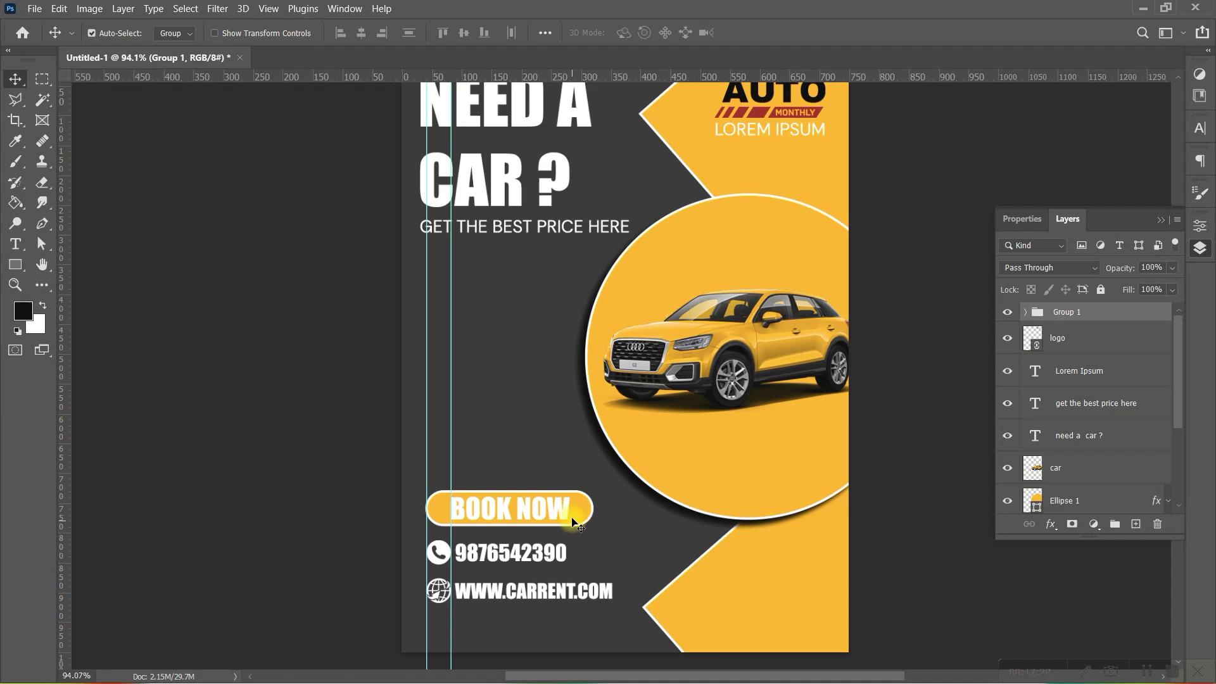
pyautogui.moveTo(578, 507); pyautogui.dragTo(578, 541)
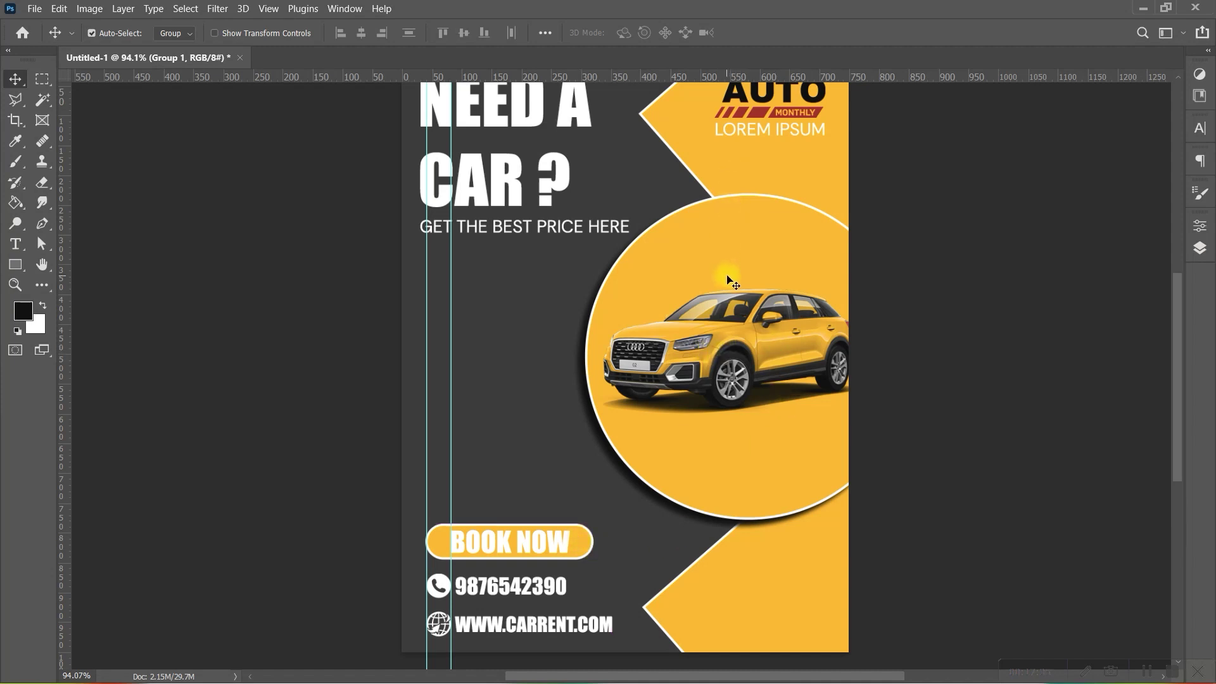
# - Select the circle layer, undoing an accidental downward nudge
pyautogui.click(1200, 247)
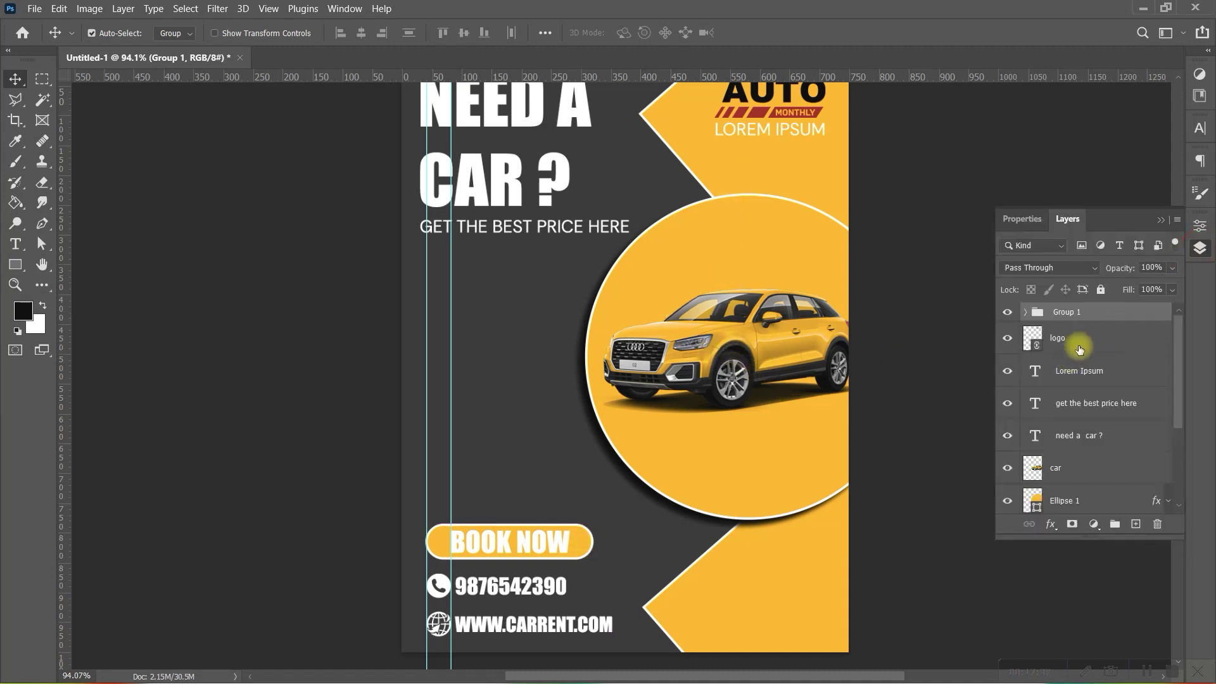
pyautogui.scroll(-1, 1079, 349)
pyautogui.click(1070, 447)
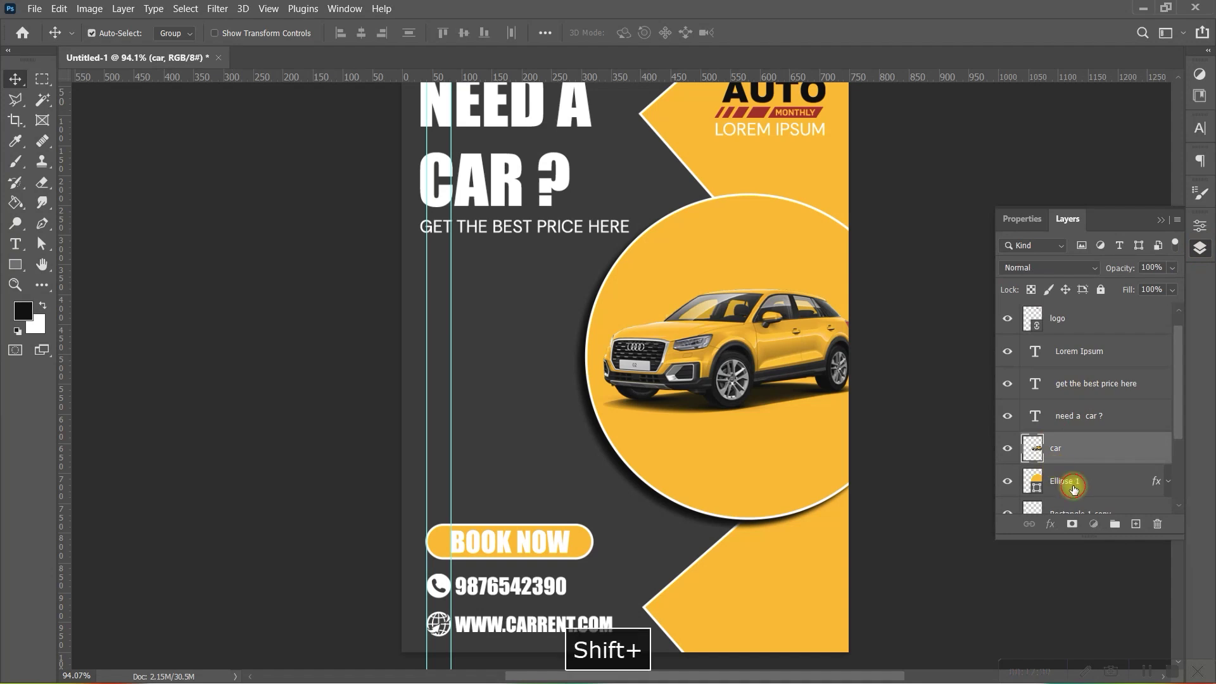
pyautogui.click(1072, 485)
pyautogui.hotkey('shift', 'Down')
pyautogui.hotkey('shift', 'Down')
pyautogui.hotkey('shift', 'Down')
pyautogui.hotkey('ctrl', 'z')
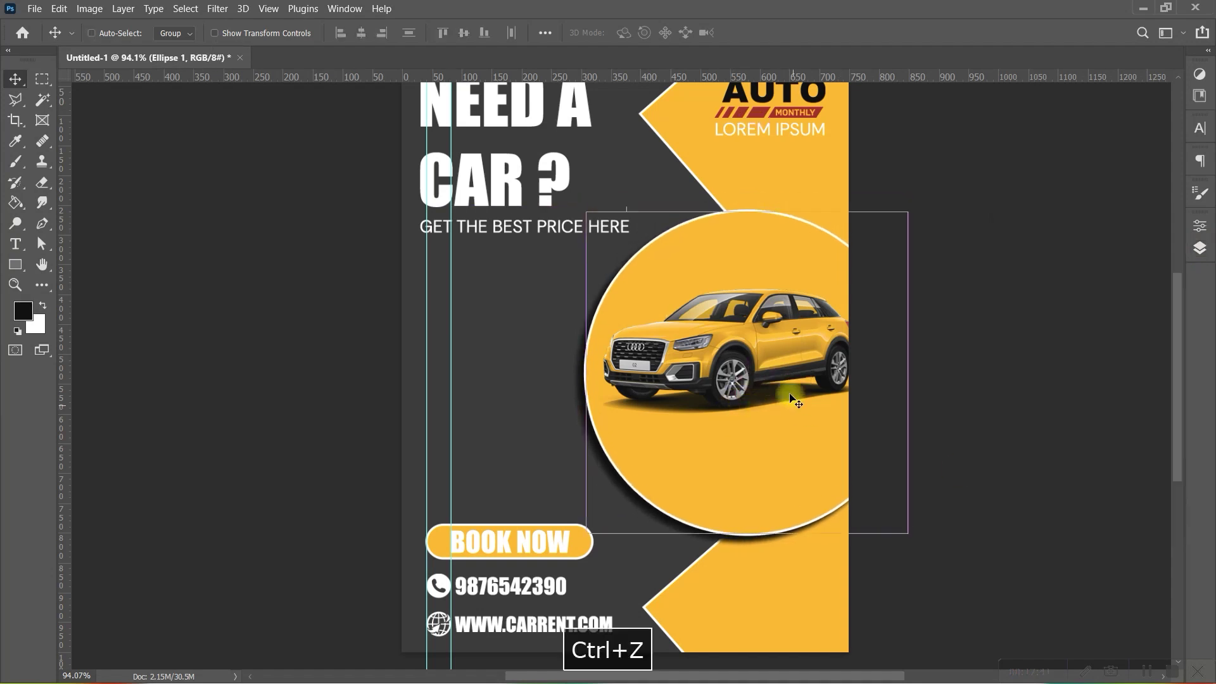
pyautogui.hotkey('ctrl', 'z')
# - Set Auto-Select to Layer and drag the circle and car down together
pyautogui.click(177, 35)
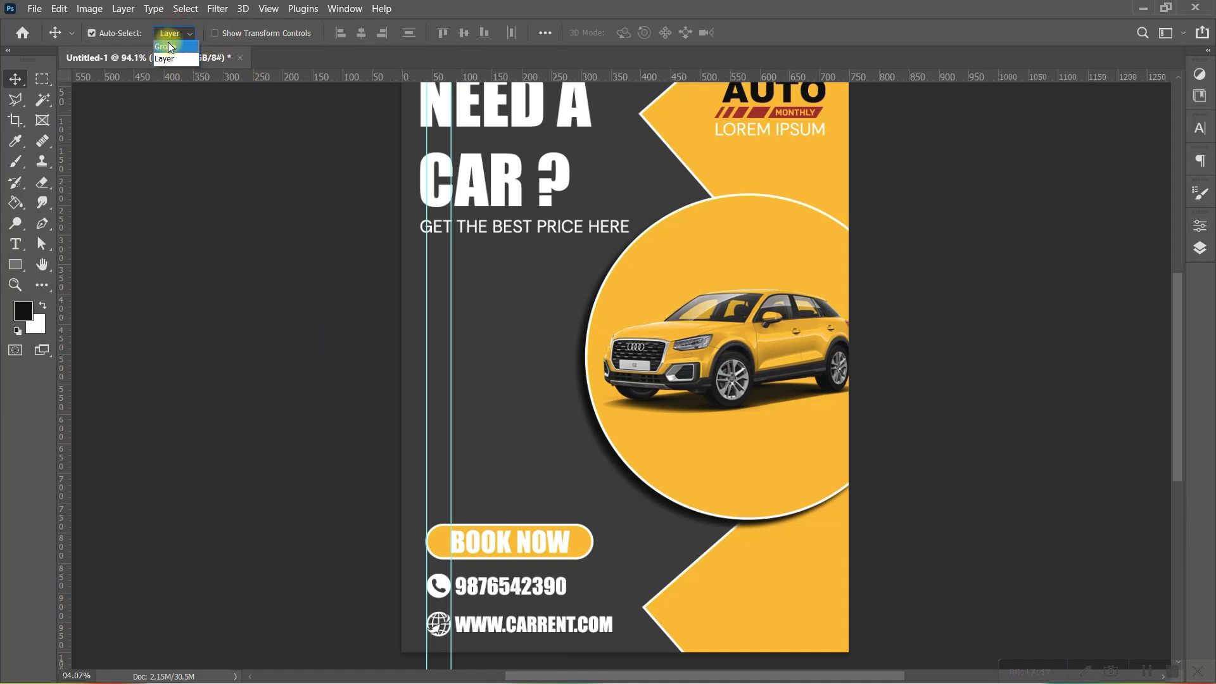
pyautogui.click(115, 33)
pyautogui.click(1194, 248)
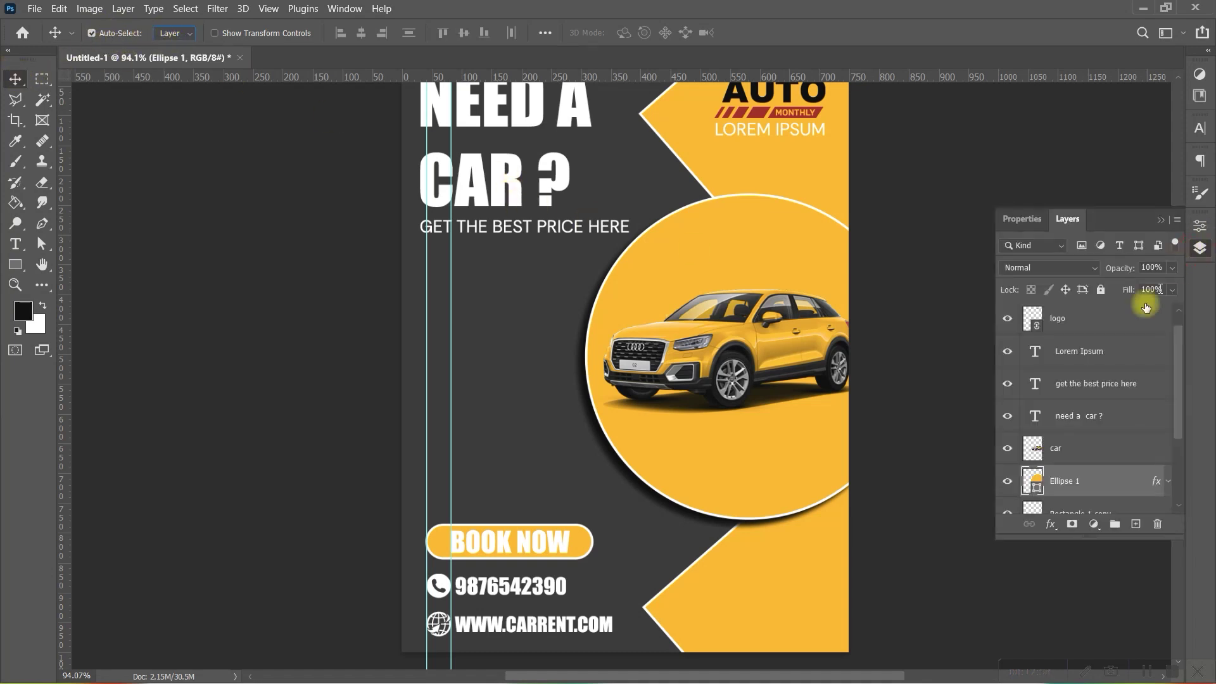
pyautogui.keyDown('ctrl'); pyautogui.click(1063, 456); pyautogui.keyUp('ctrl')
pyautogui.moveTo(763, 402); pyautogui.dragTo(760, 423)
pyautogui.hotkey('ctrl', '0')
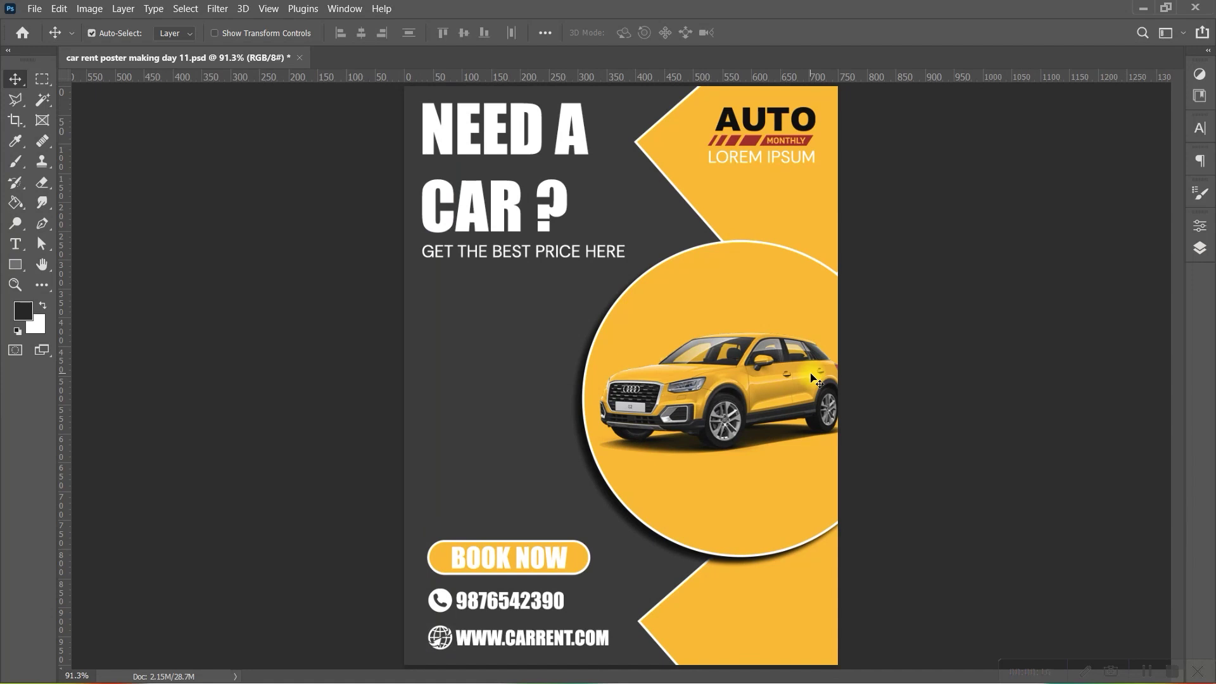
# - Scale the car layer to about 157% so it extends left past the yellow circle
pyautogui.click(624, 104)
pyautogui.click(1200, 247)
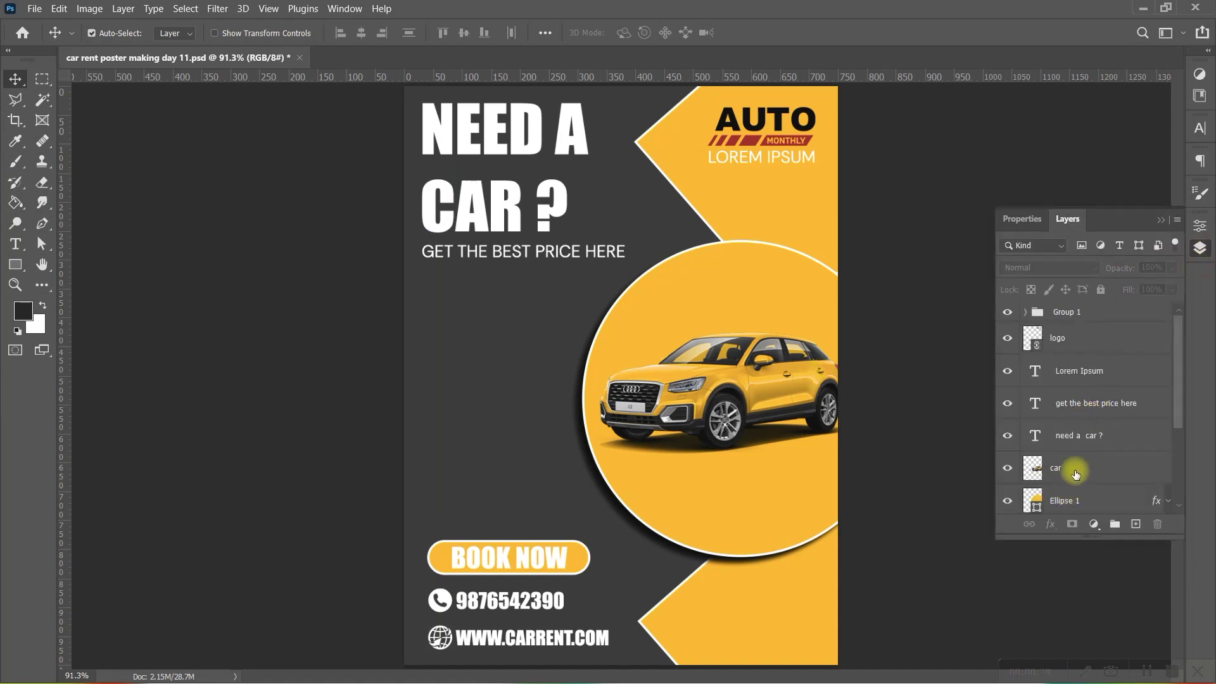
pyautogui.click(1071, 469)
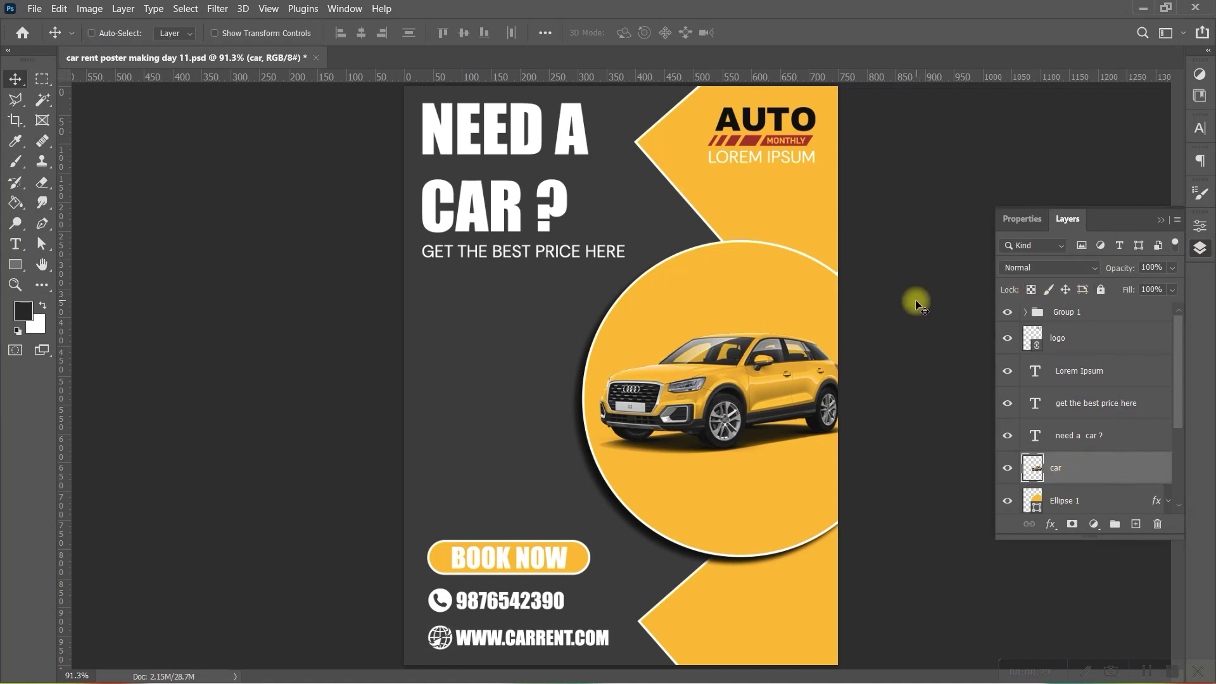
pyautogui.hotkey('ctrl', 't')
pyautogui.moveTo(578, 393); pyautogui.dragTo(460, 406)
pyautogui.moveTo(681, 397); pyautogui.dragTo(665, 403)
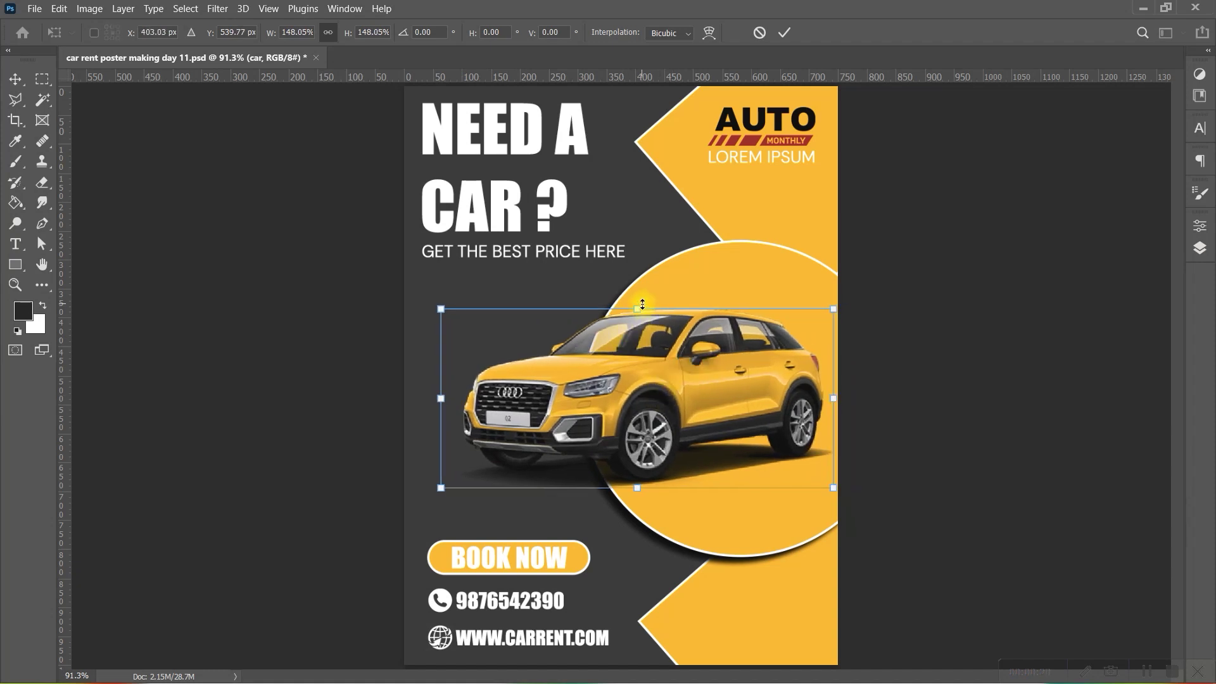
pyautogui.moveTo(637, 309); pyautogui.dragTo(637, 297)
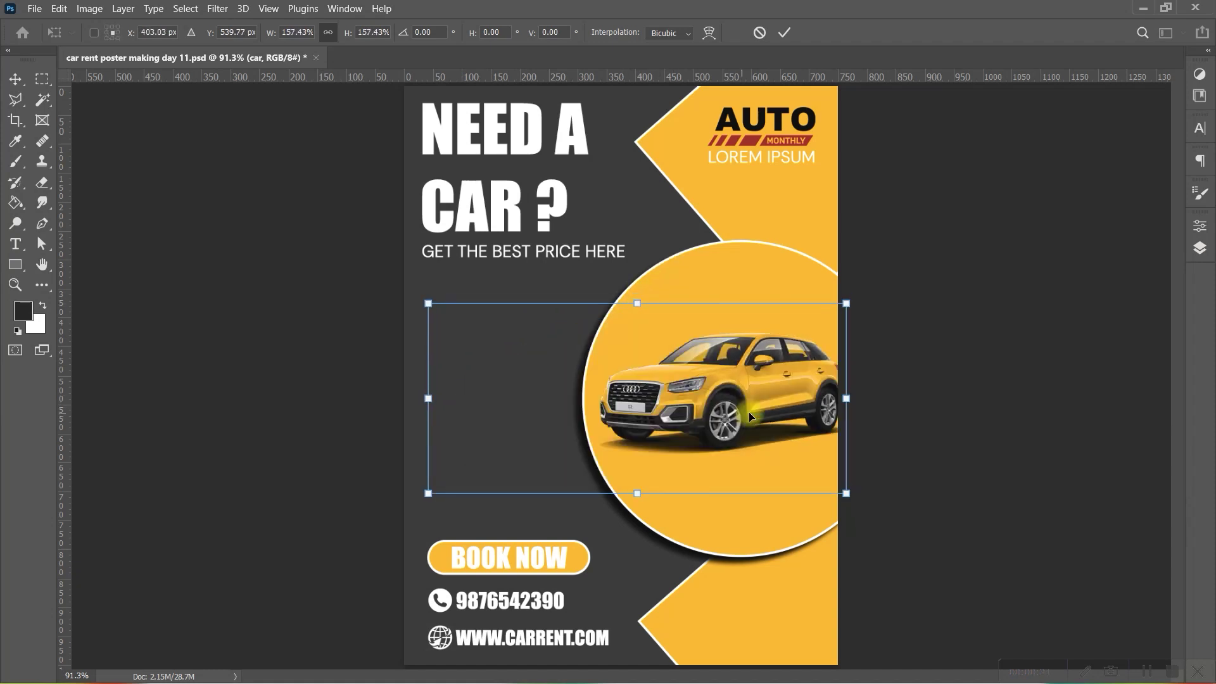
pyautogui.moveTo(743, 412); pyautogui.dragTo(753, 410)
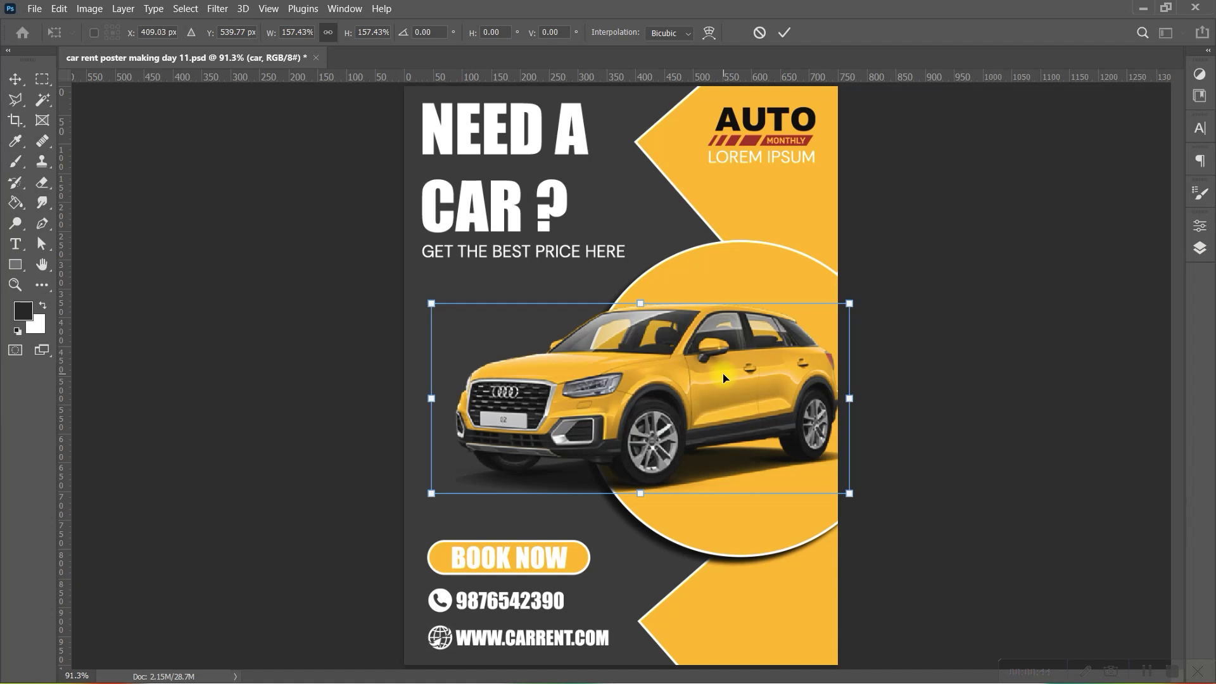
pyautogui.press('Return')
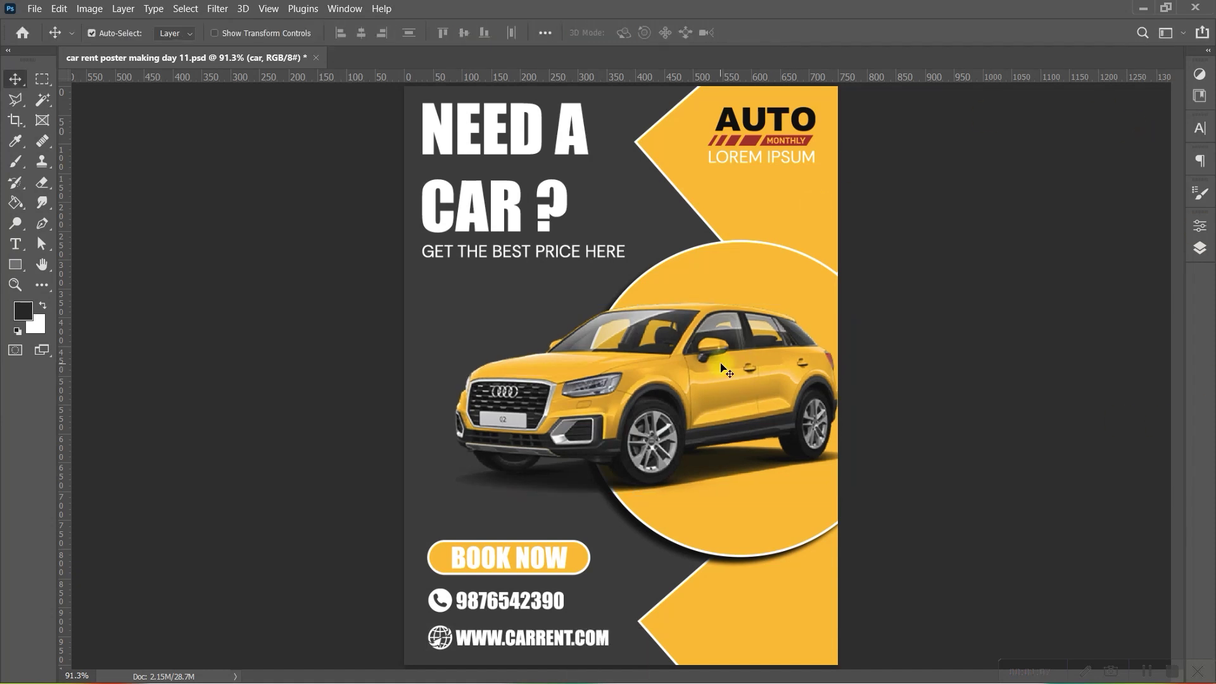